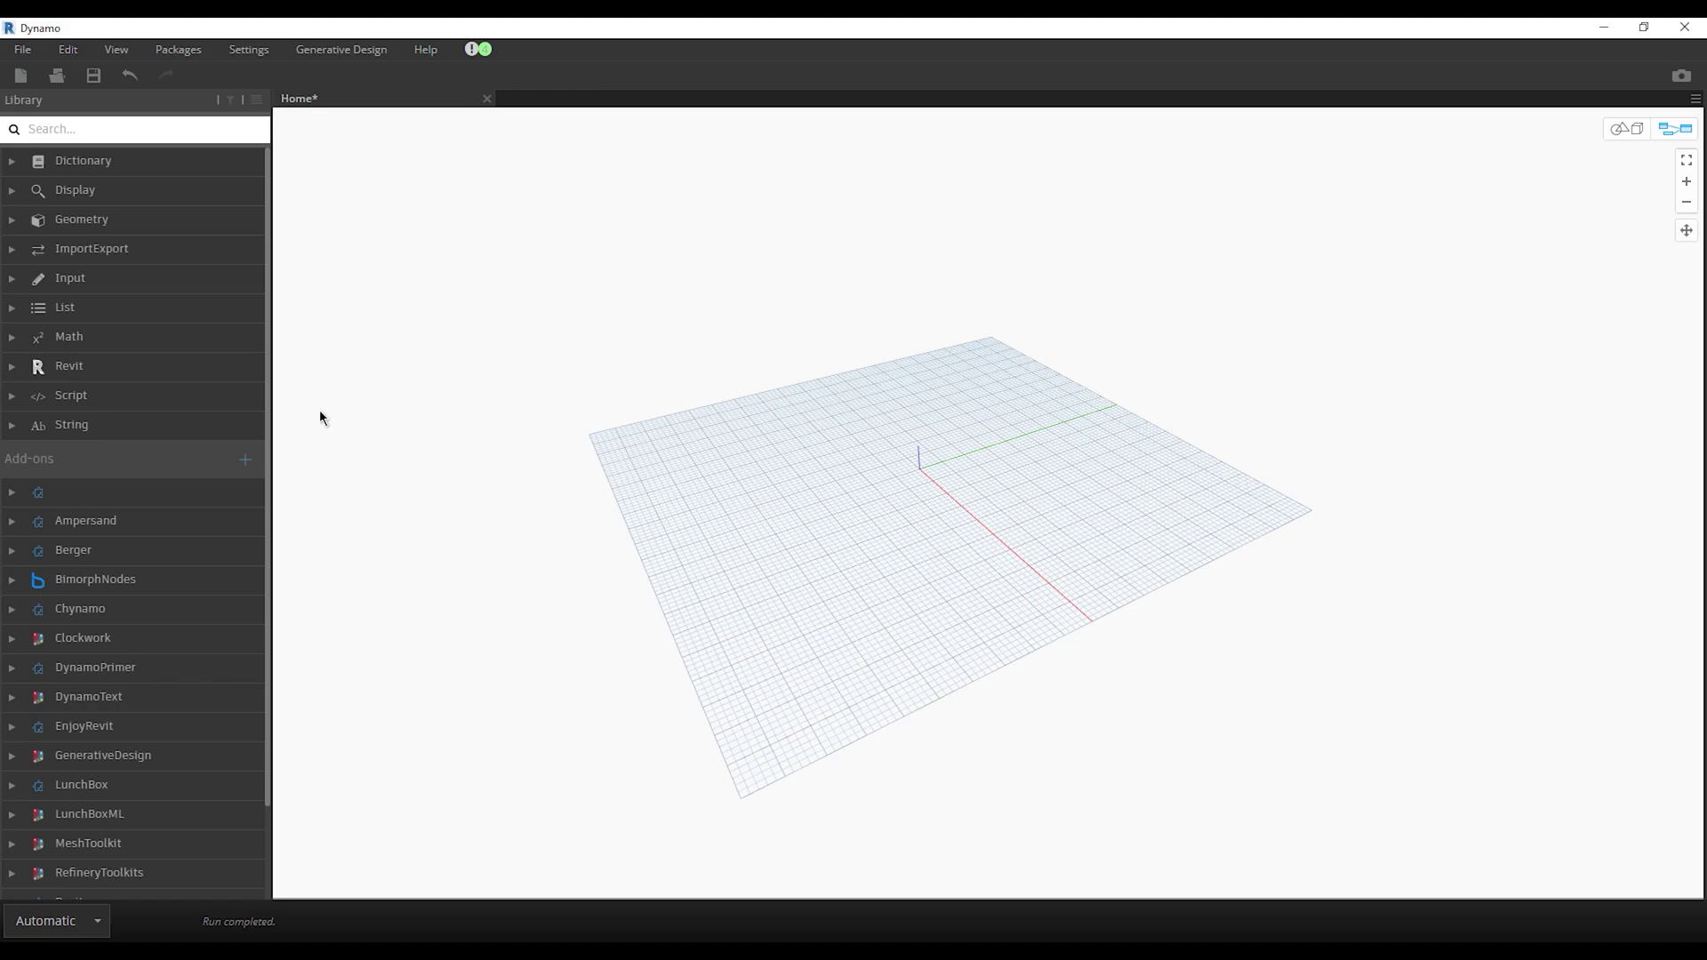
Step: Place a Python Script node from the Library's Script > Editor category onto the canvas
click(133, 395)
click(146, 451)
click(165, 508)
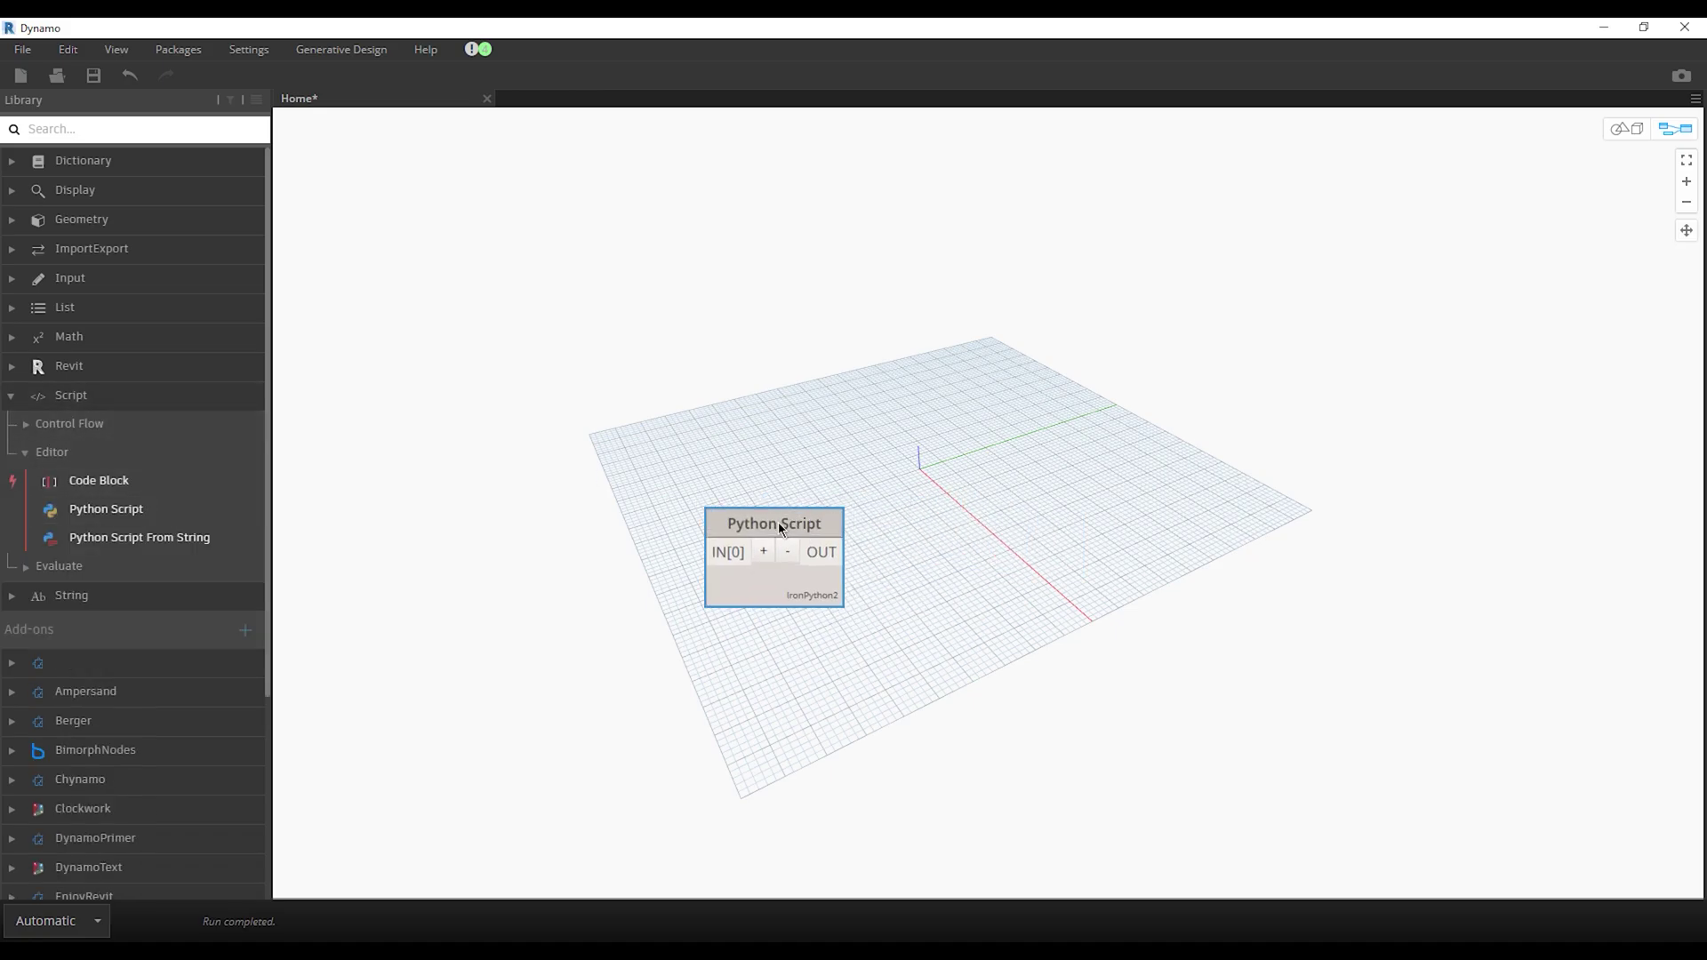
Step: Open the Python Script node's code editor with Edit... and move it to the right
right_click(777, 521)
click(835, 730)
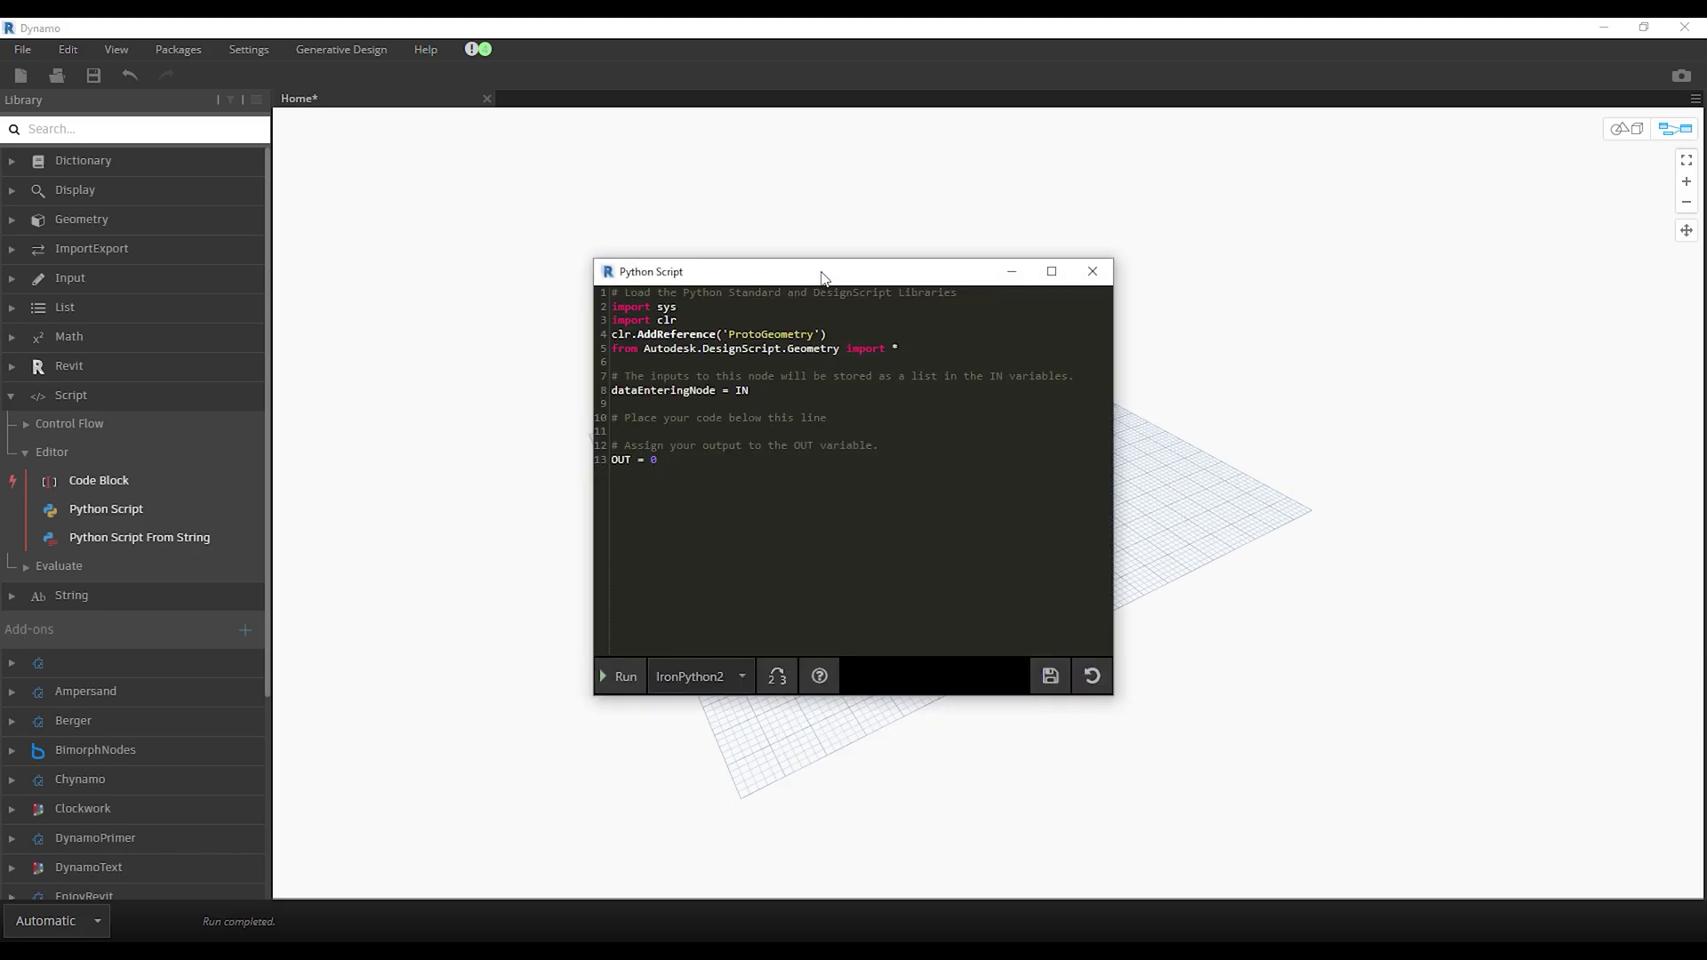
drag(822, 277, 1203, 302)
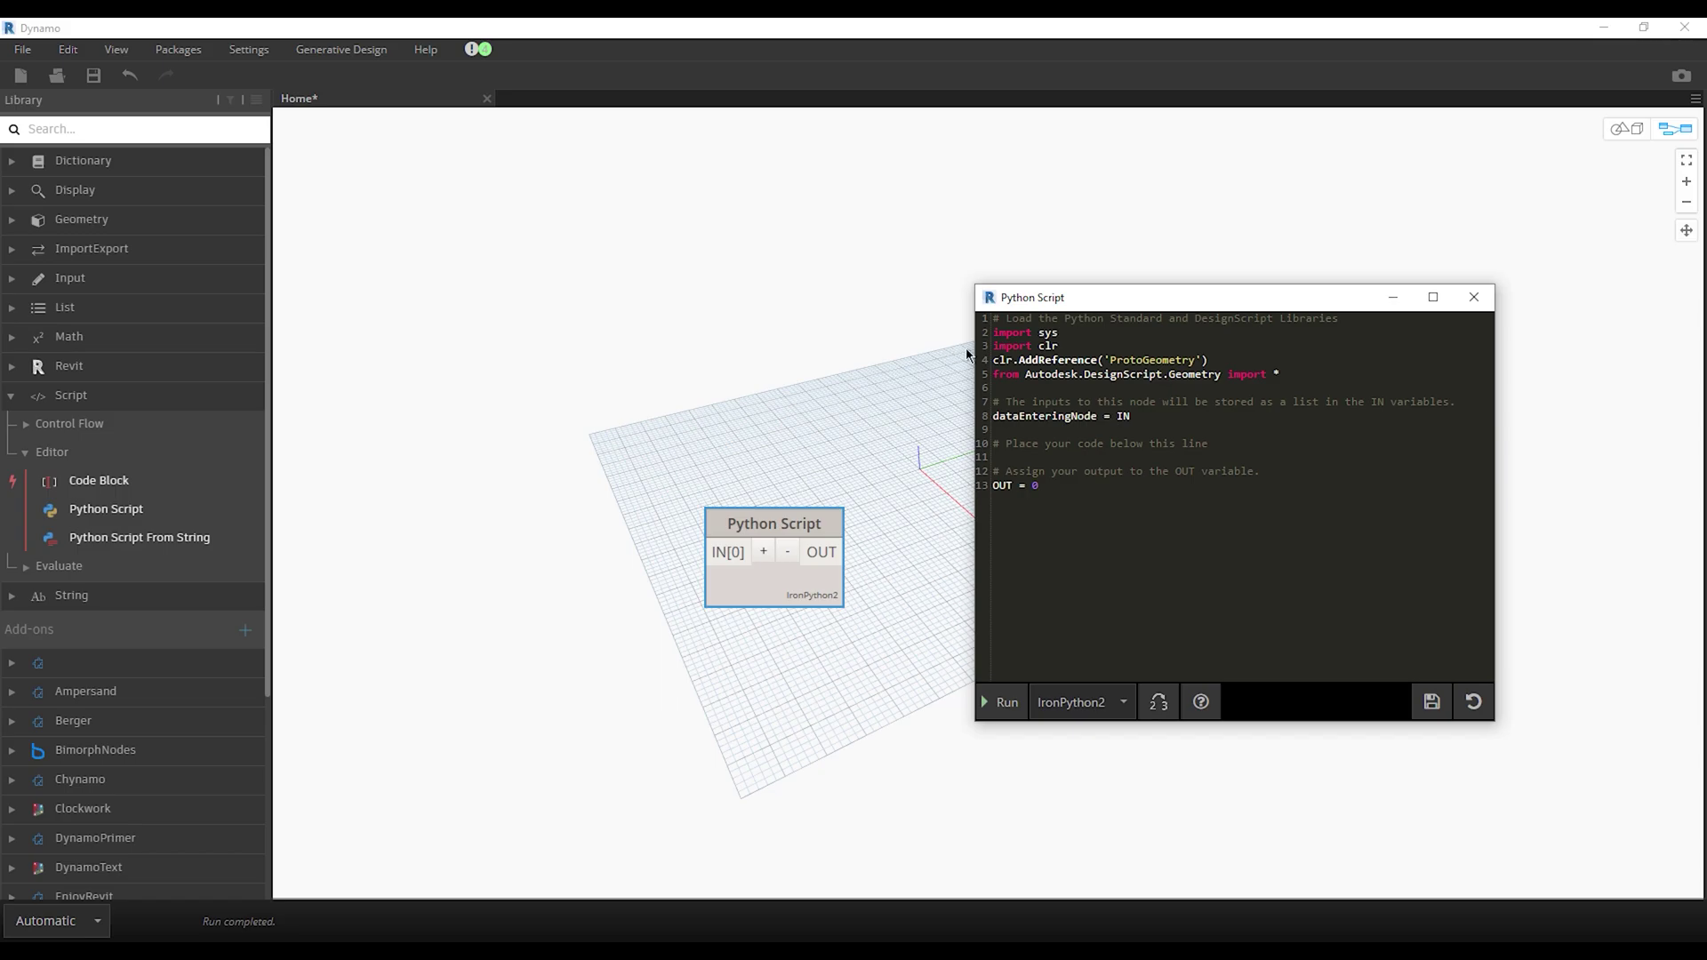
Step: Write pt1=Point.ByCoordinates(0,0,0) in the script using autocomplete
text(p)
text(t1=)
text(Point.)
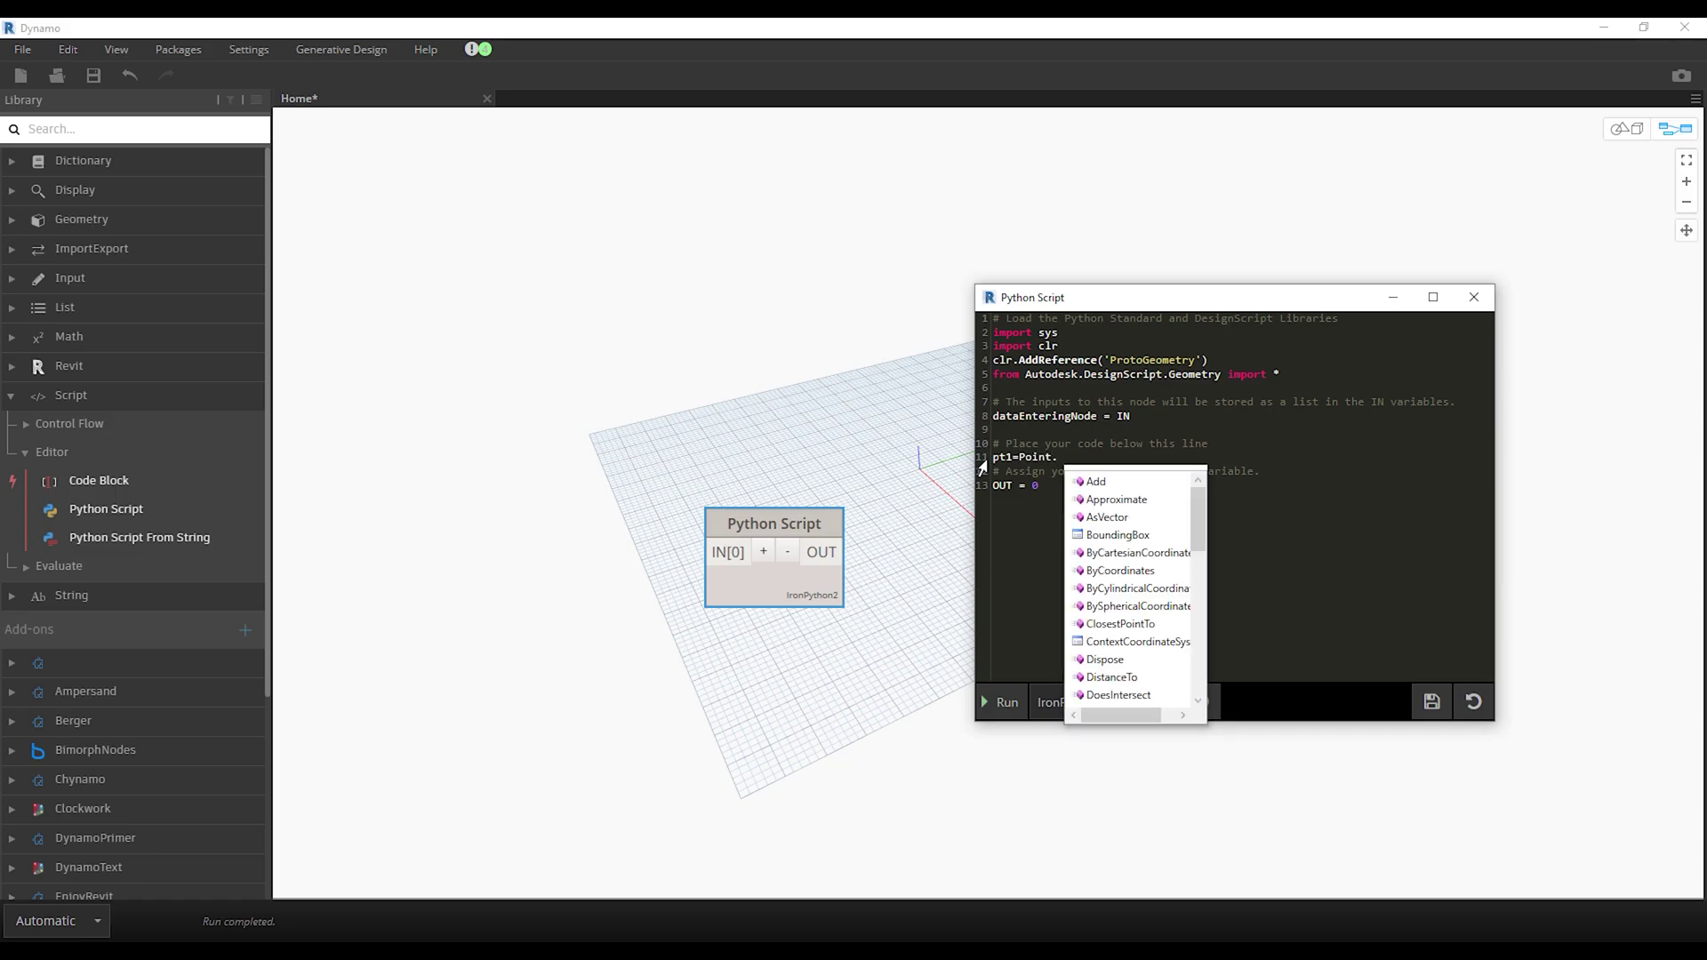
text(by)
key(Down)
key(Return)
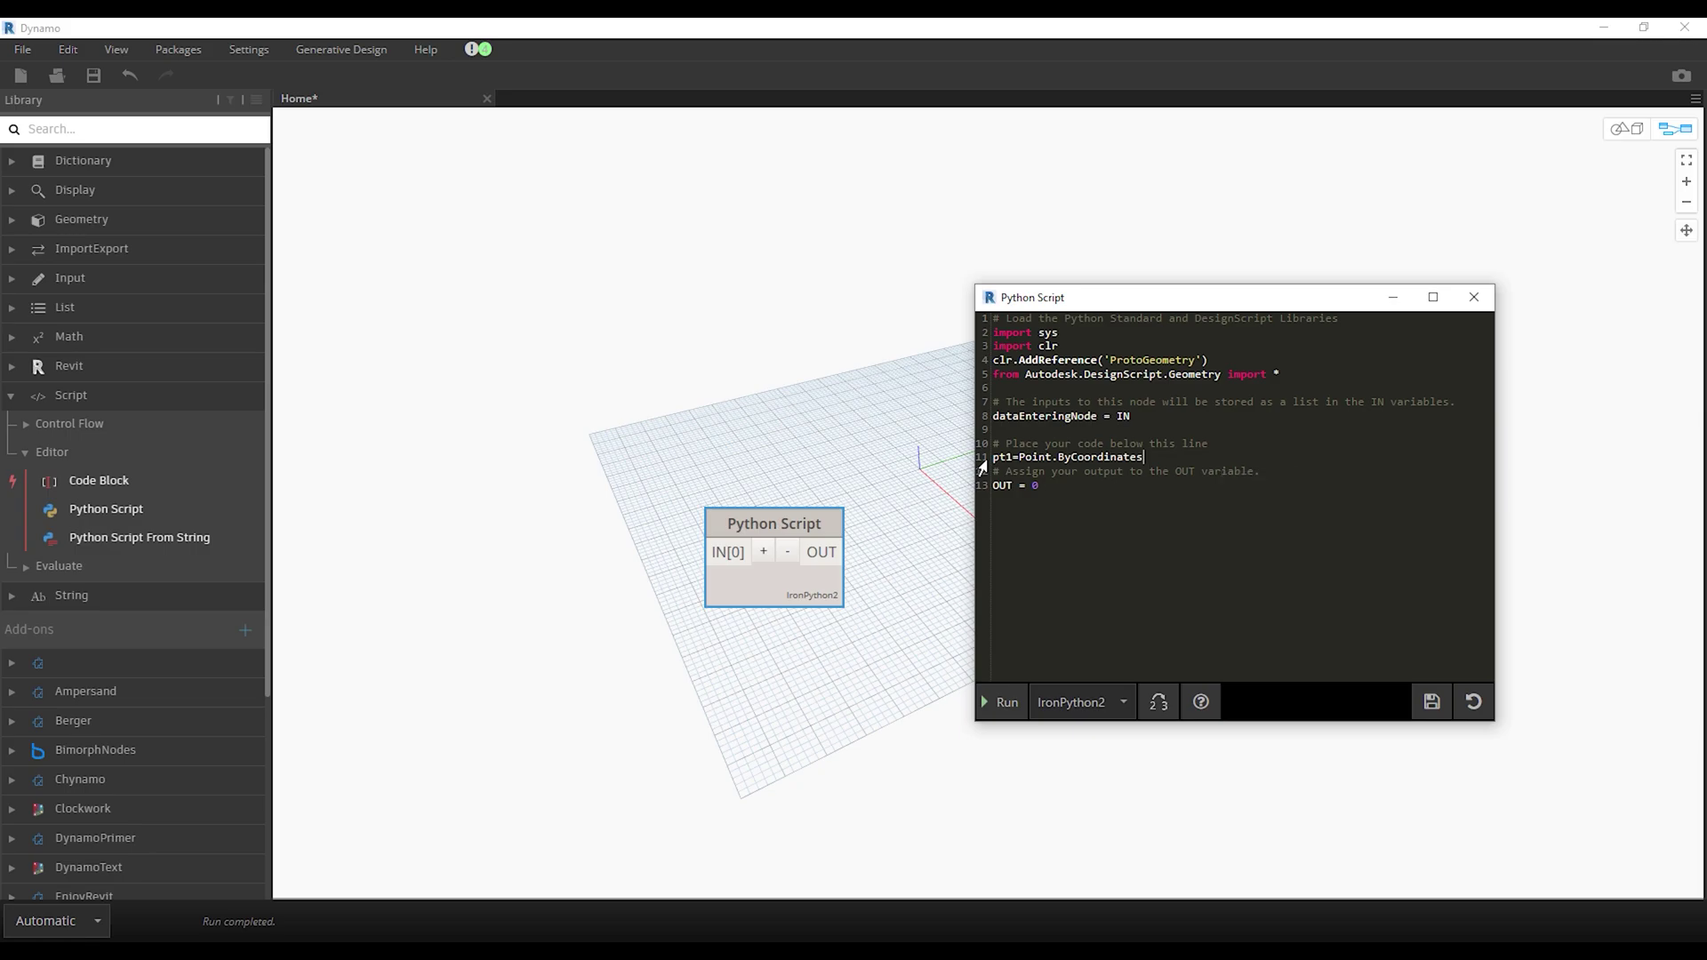
text(()
text(0,0,0)
text())
Step: Duplicate the point line as pt2 at (0,0,15) and select the placeholder output 0
triple_click(1040, 462)
key(ctrl+c)
click(1197, 462)
key(Return)
key(ctrl+v)
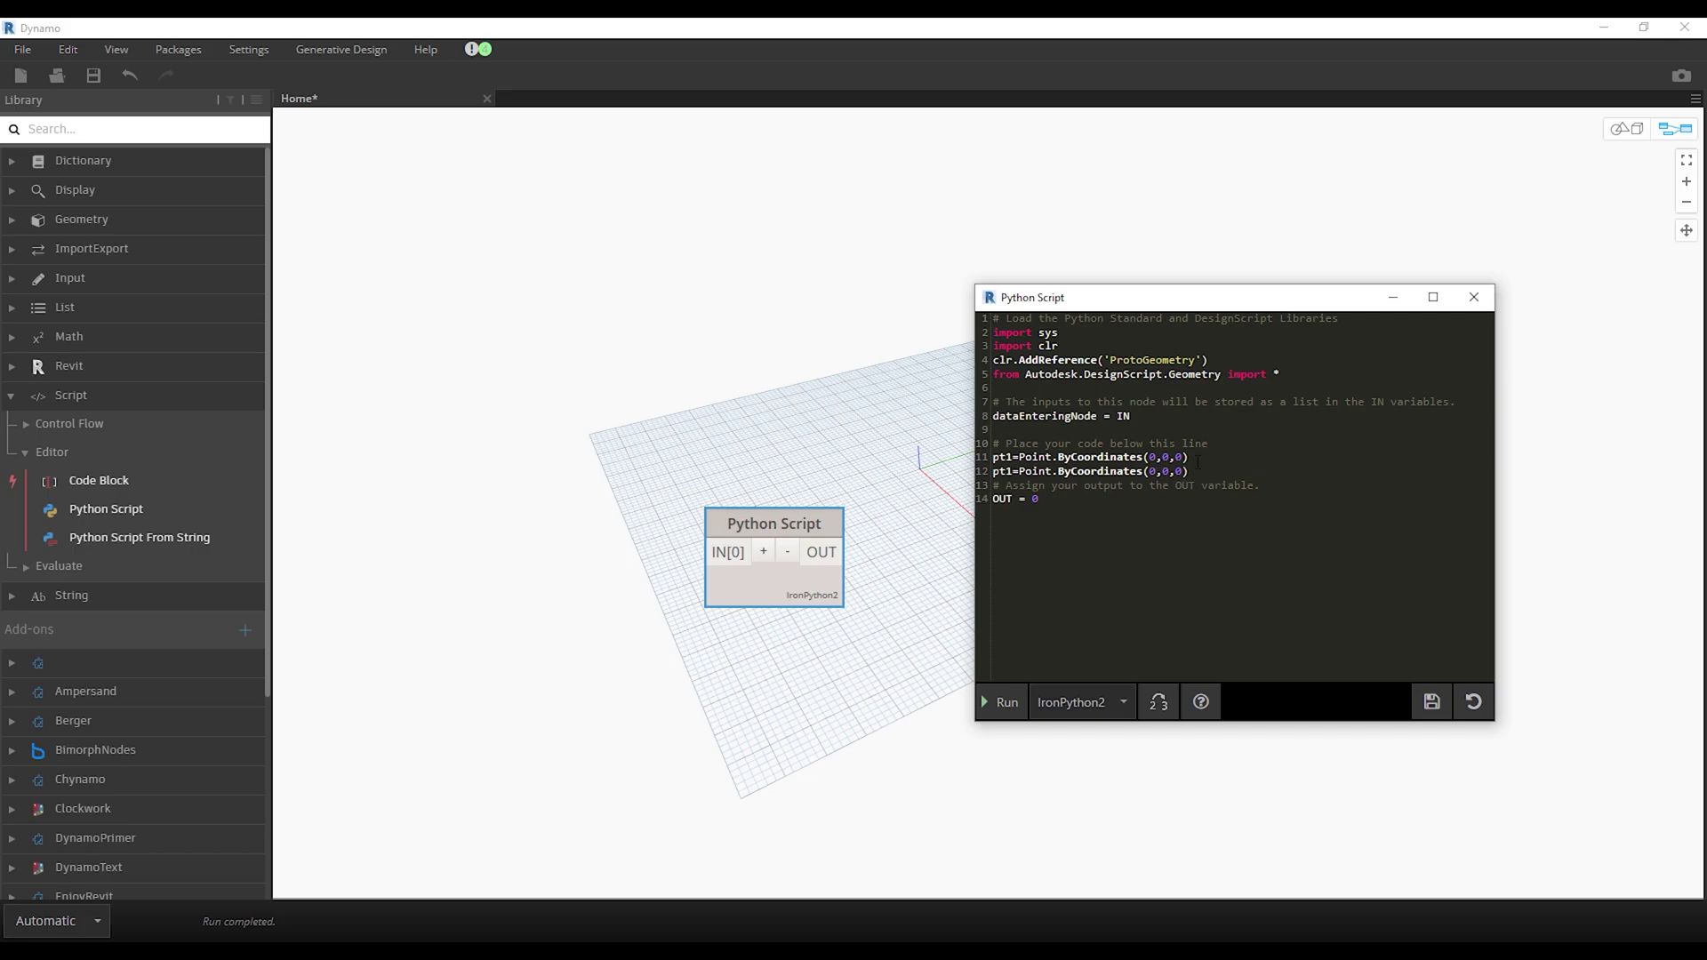
double_click(1006, 471)
text(pt2)
double_click(1180, 471)
text(15)
double_click(1034, 498)
Step: Run the script and orbit the 3D preview to view the points at (0,0,0) and (0,0,15)
click(994, 703)
drag(1156, 297, 1222, 341)
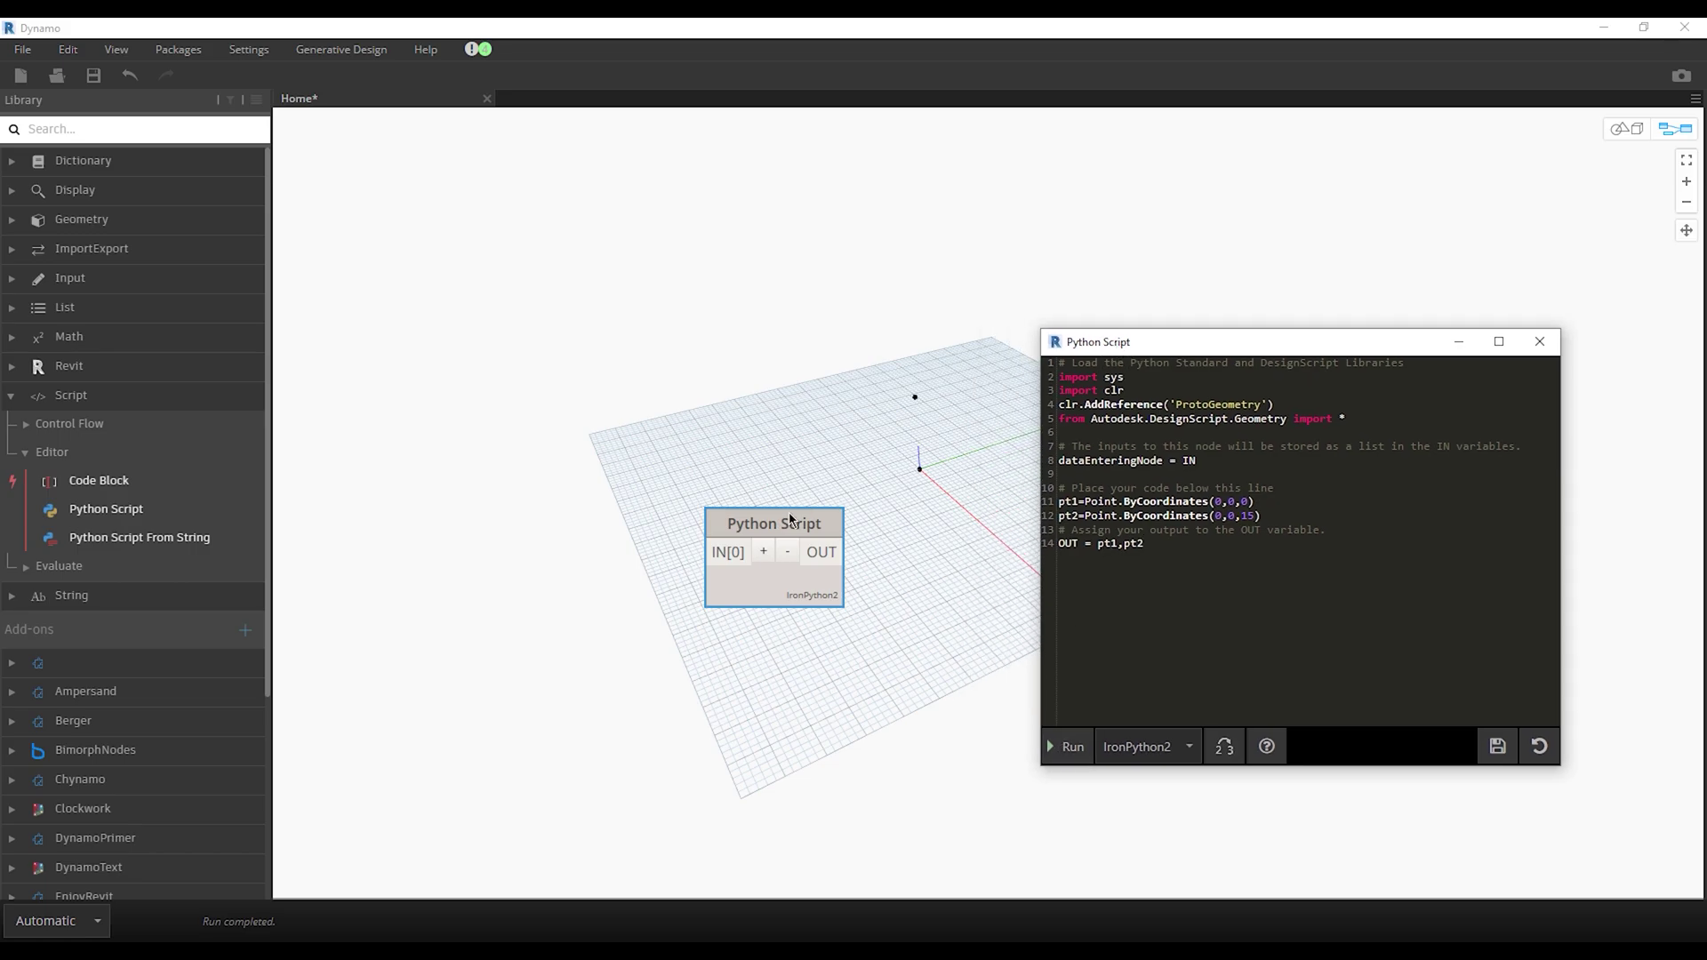
click(1620, 129)
mouse_move(928, 353)
right_down()
mouse_move(960, 377)
mouse_move(930, 320)
mouse_move(853, 491)
mouse_move(930, 520)
mouse_move(964, 488)
mouse_move(919, 476)
right_up()
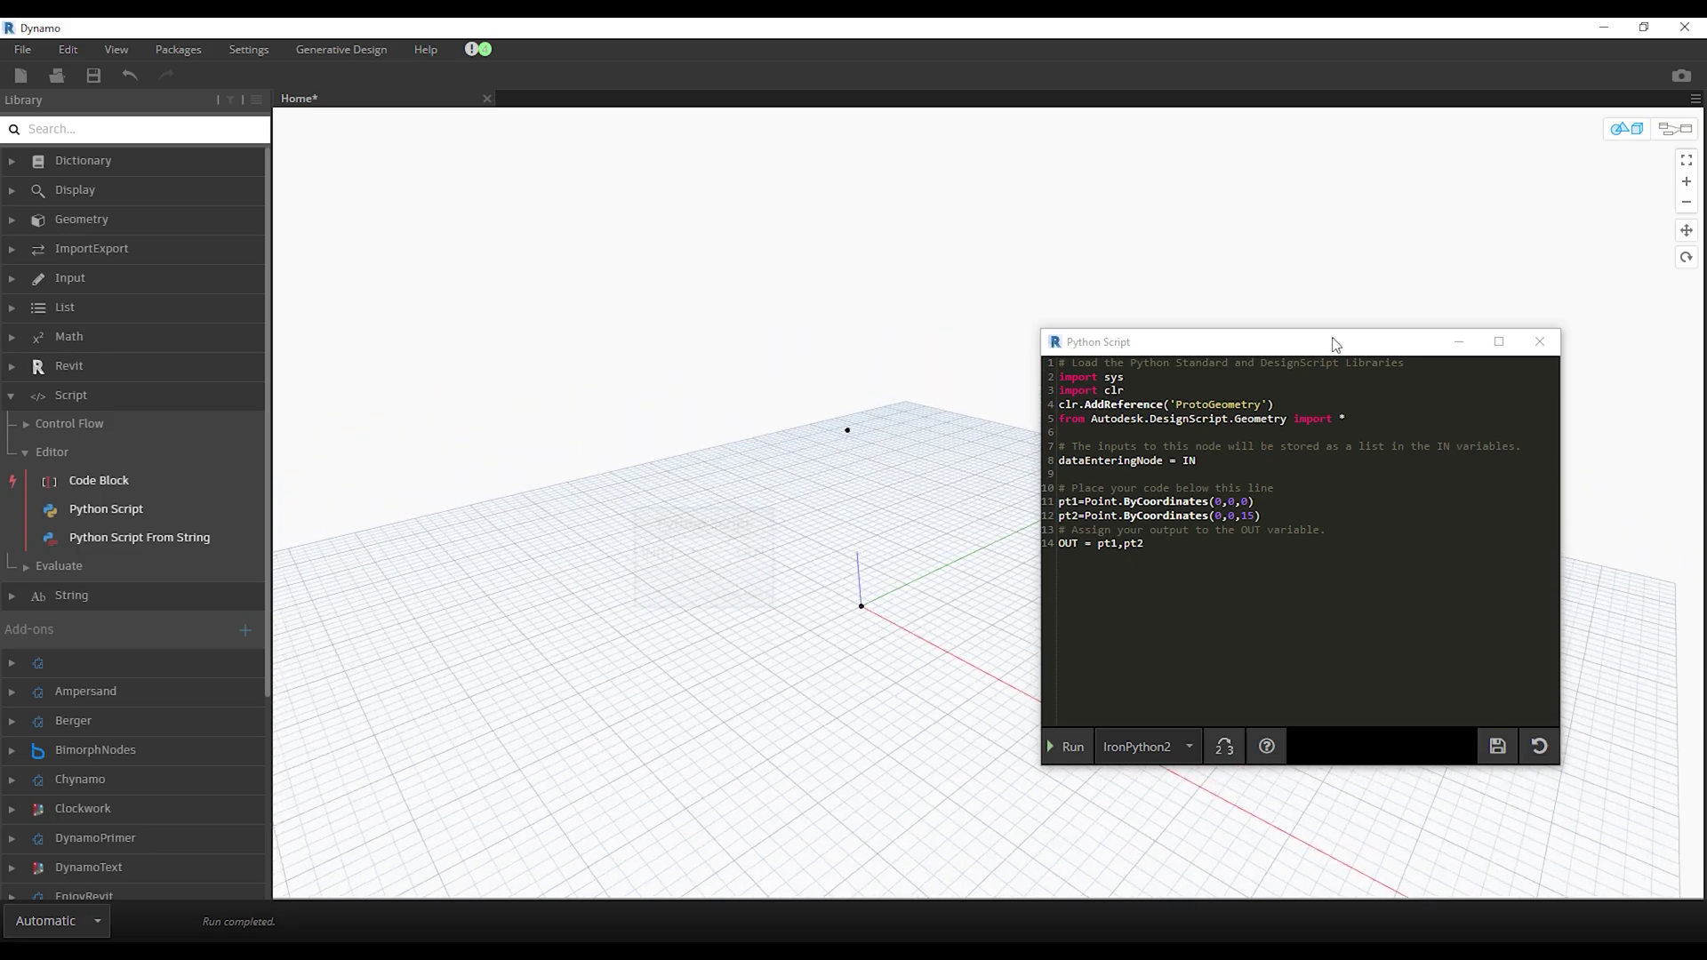
click(1683, 135)
drag(1210, 348, 1156, 334)
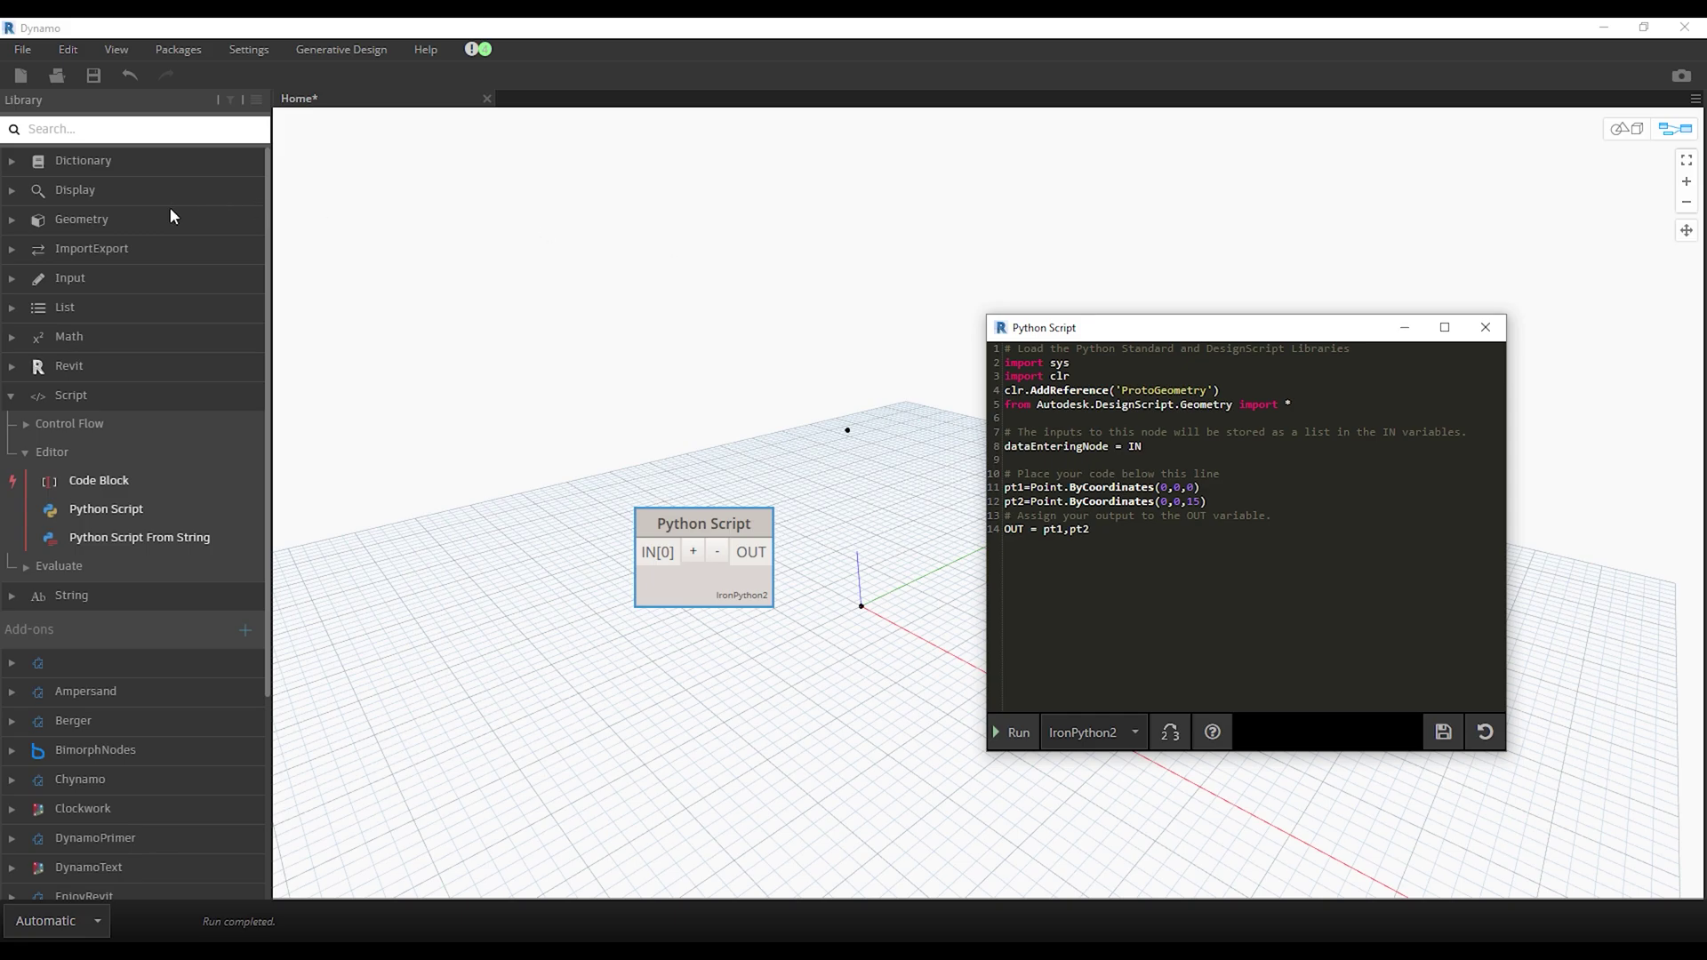
Step: Browse the Line creation nodes under Geometry > Curves > Line in the Library
click(118, 218)
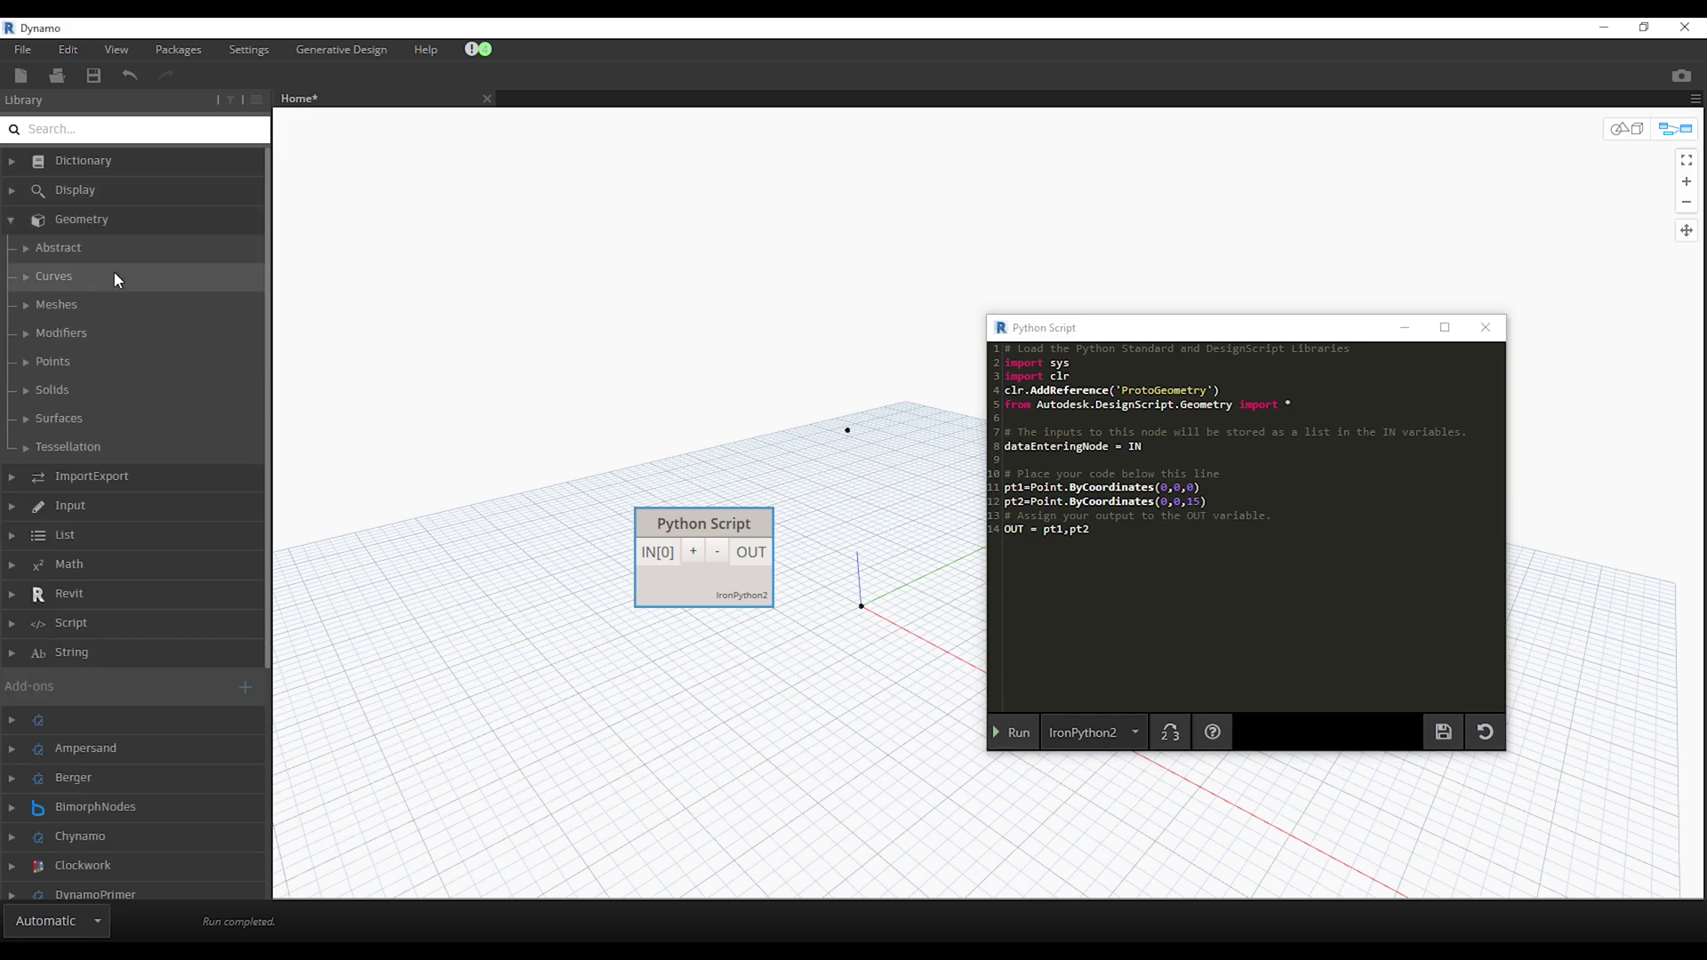
click(115, 275)
click(88, 479)
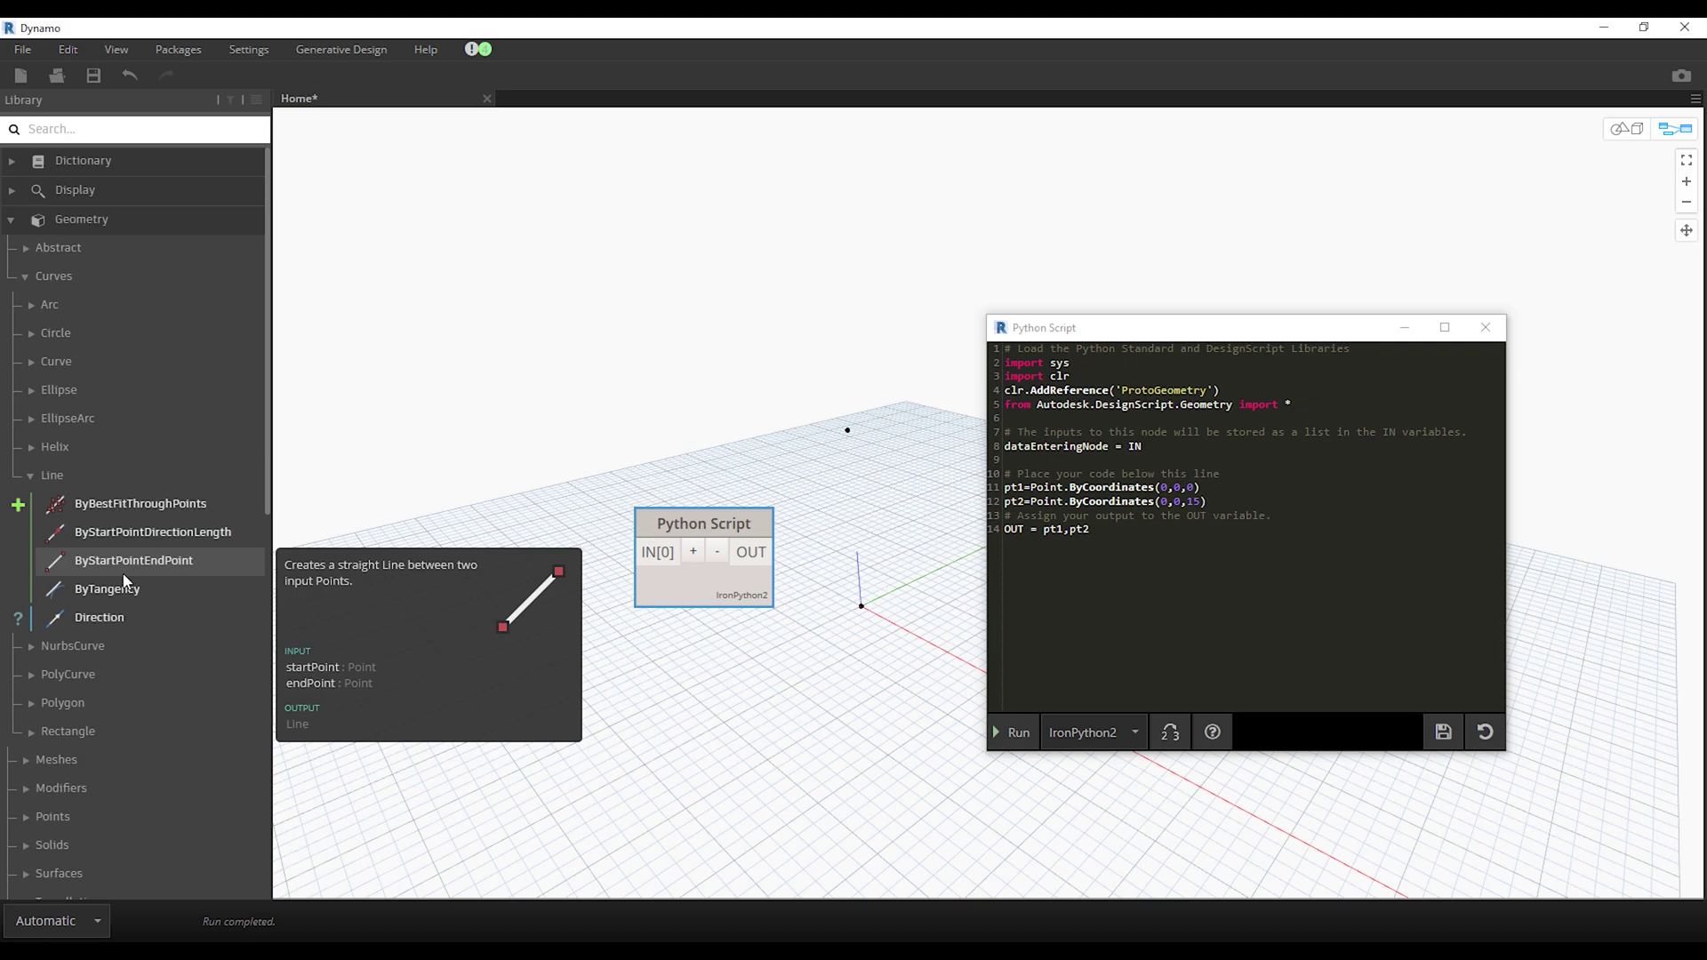
click(1215, 503)
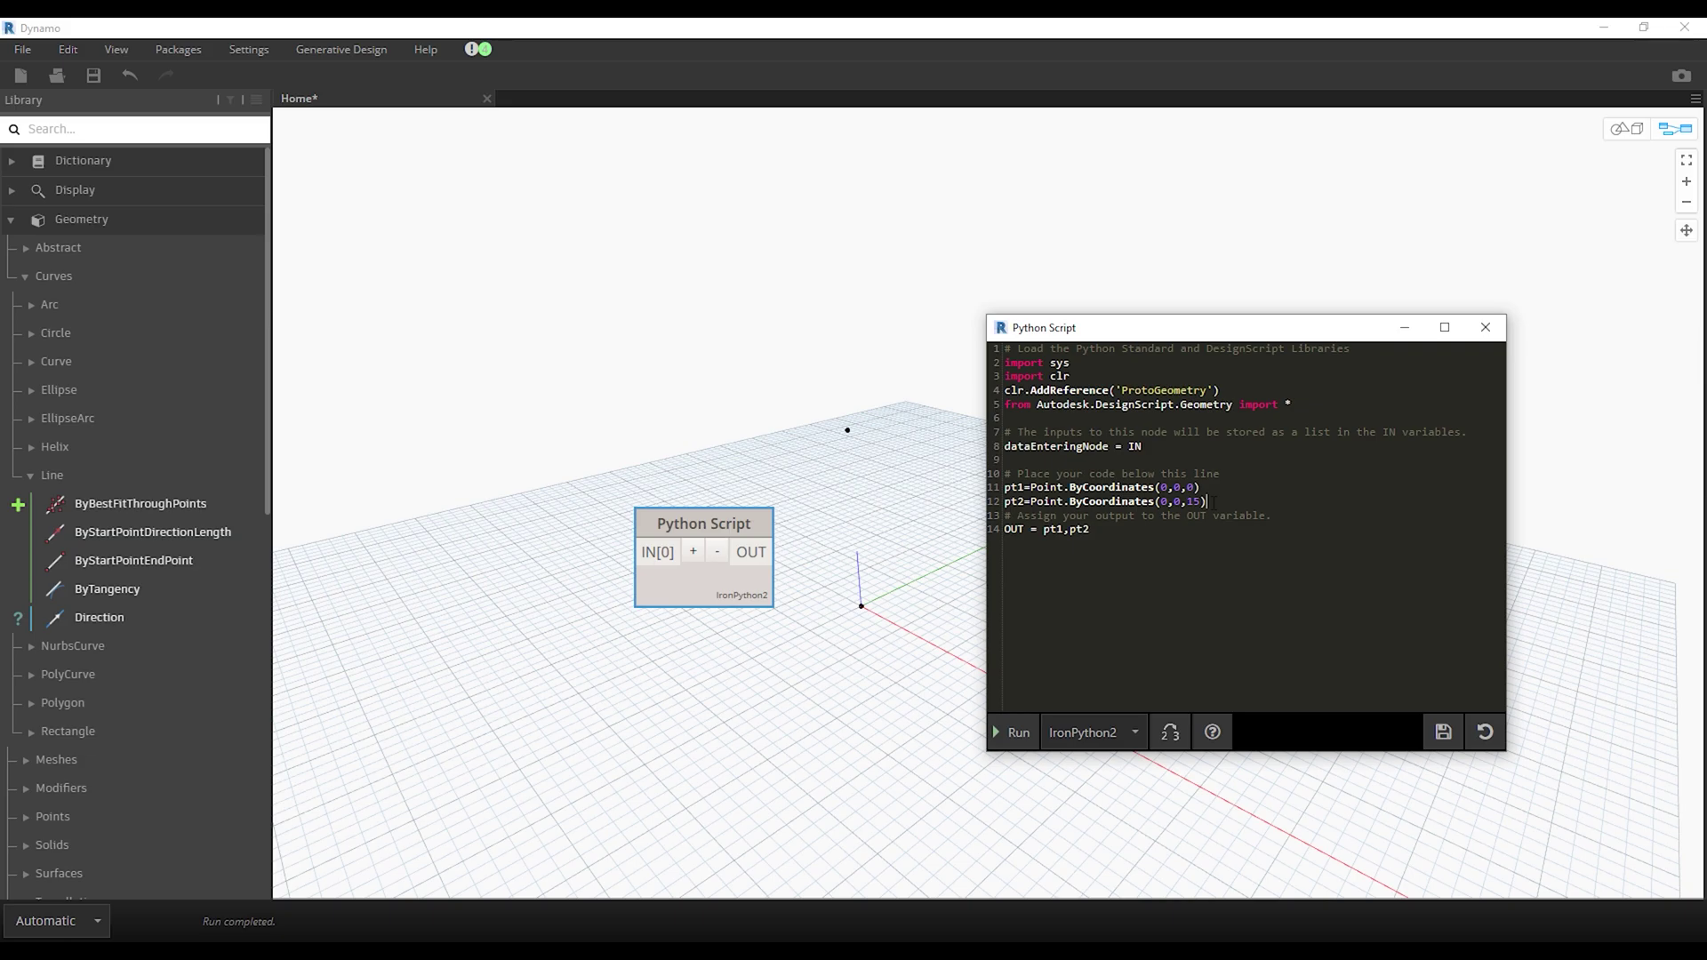
Step: Start line 13 as L1=Line.ByStartPointEndPoint( using autocomplete
key(Return)
text(L1=)
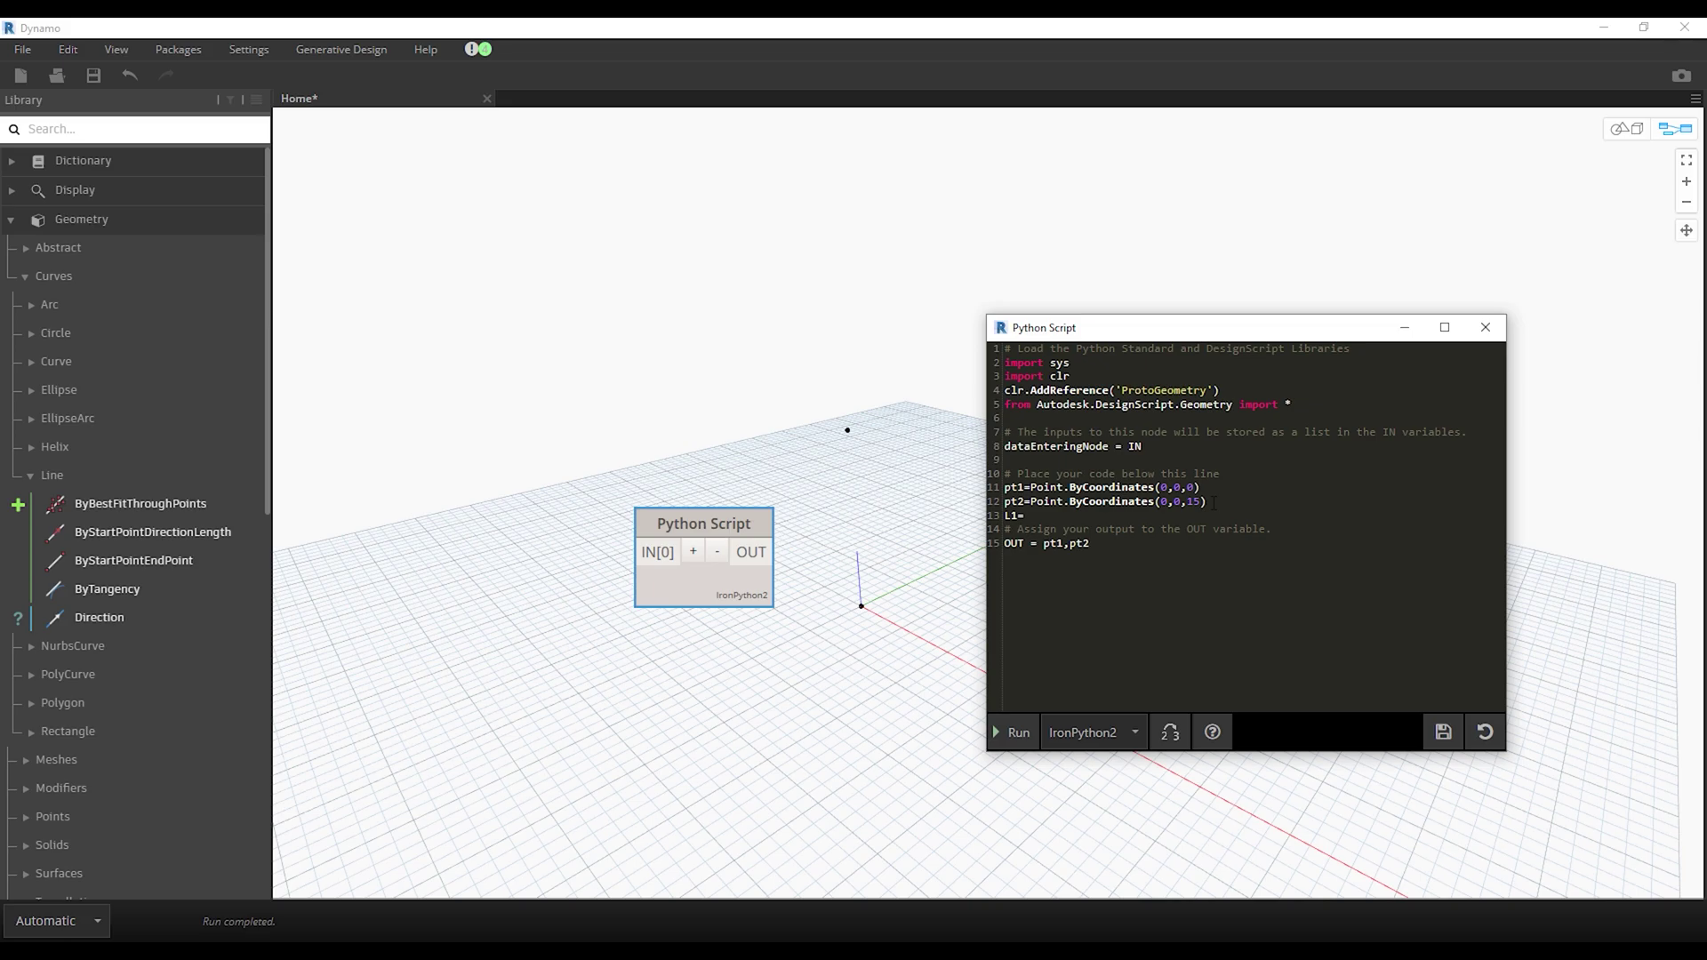
text(Li)
text(ne.bys)
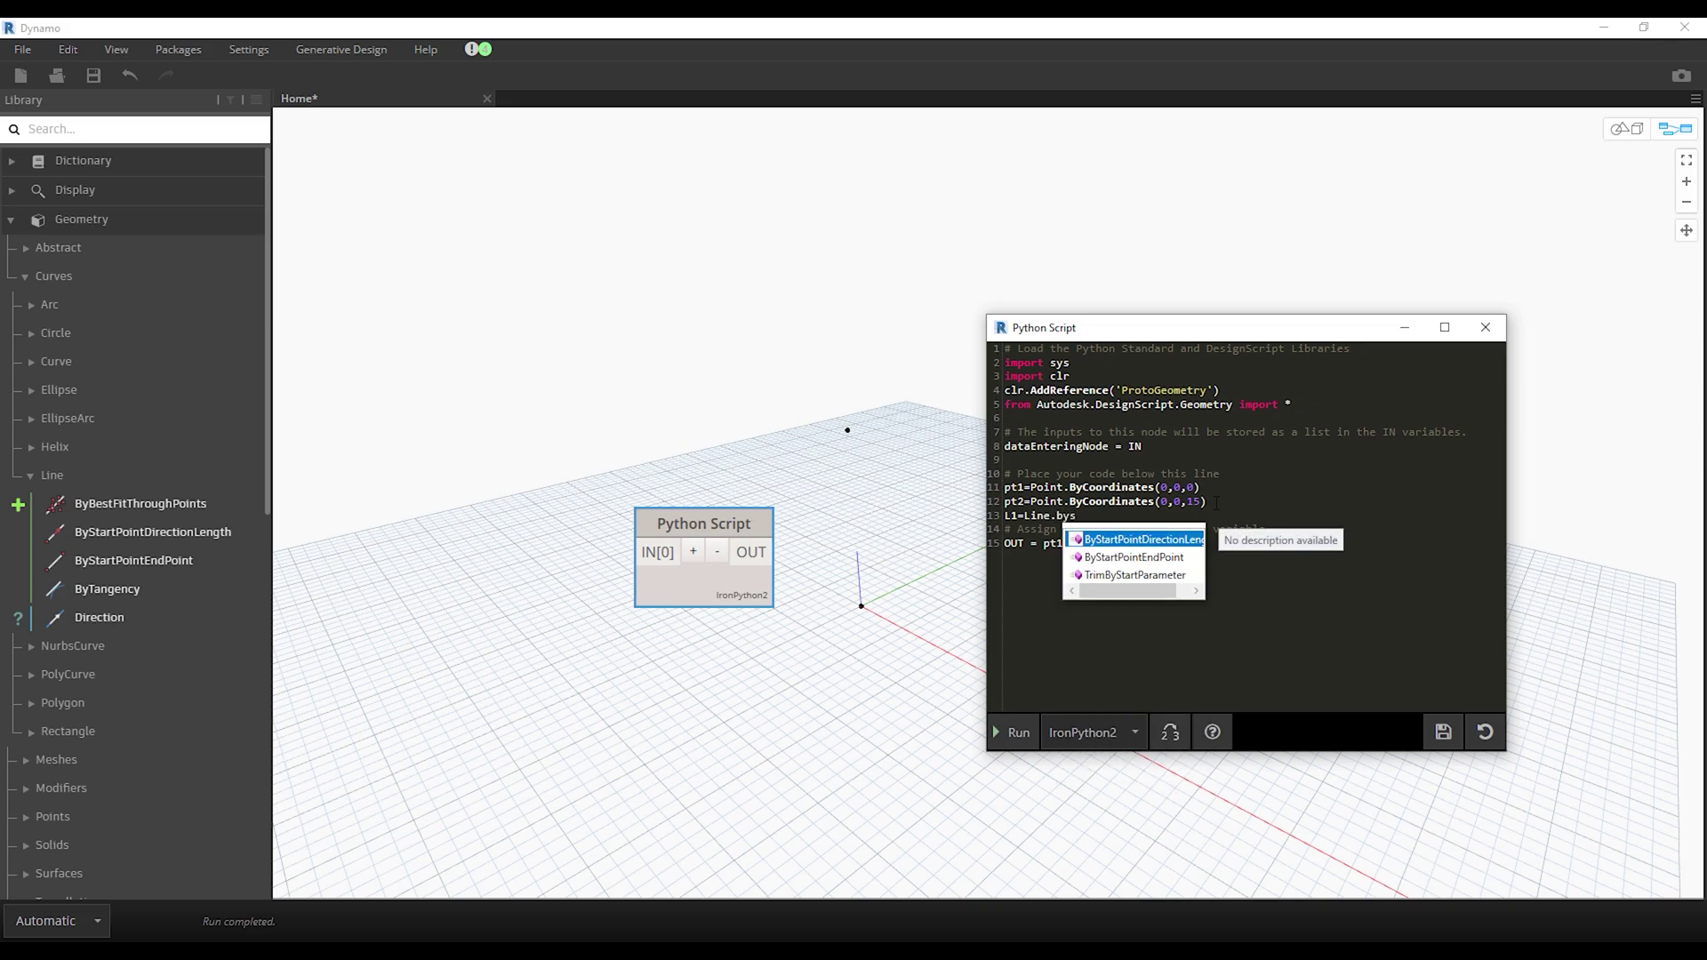
key(Down)
key(Return)
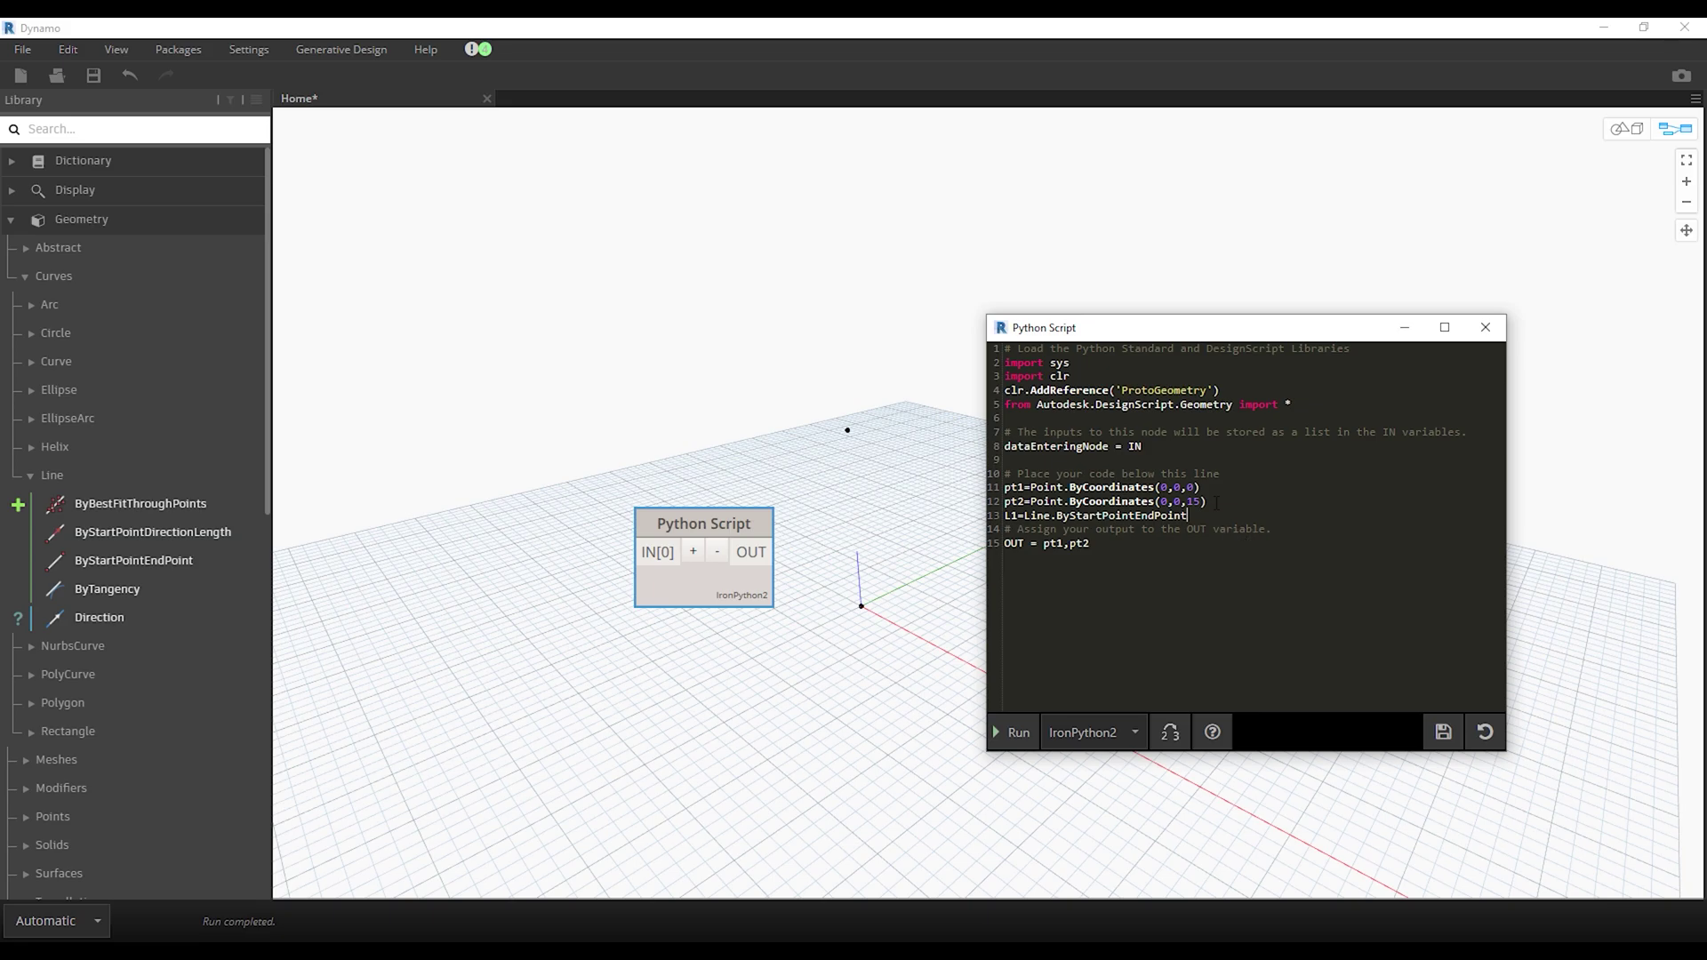
text(()
Step: Discard a stray Line.ByStartPointEndPoint node and complete the call with pt1,pt2 arguments
drag(743, 521, 702, 470)
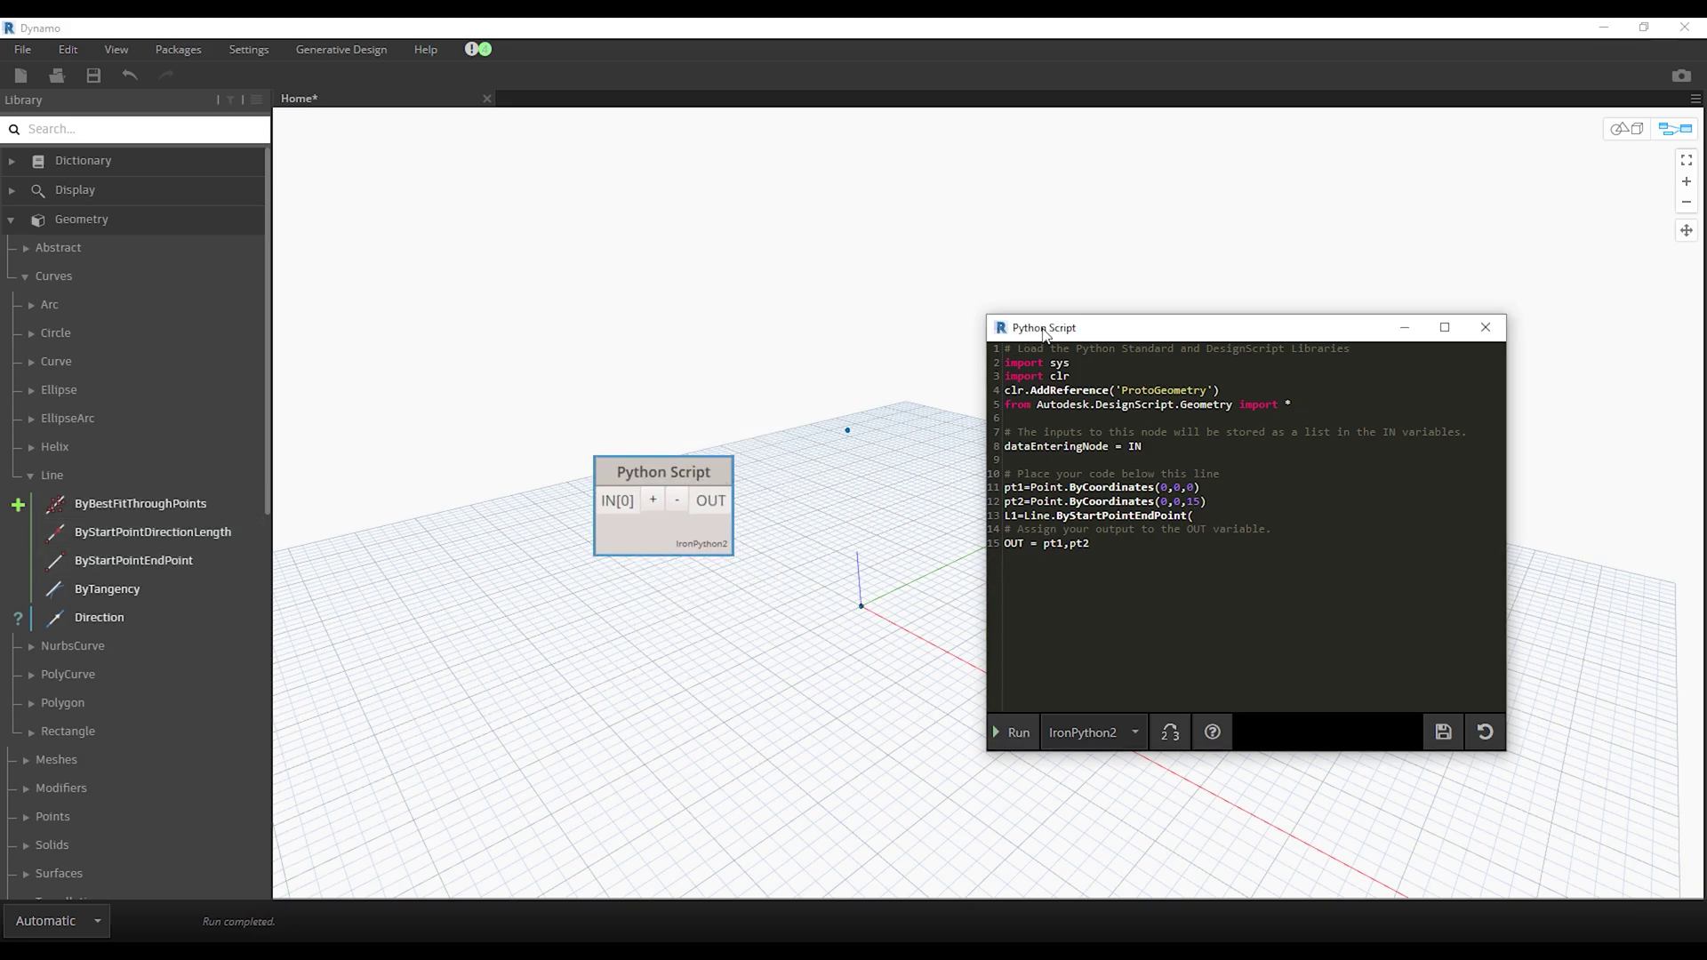
drag(1045, 333, 1259, 305)
drag(1103, 524, 661, 647)
drag(1314, 304, 1089, 343)
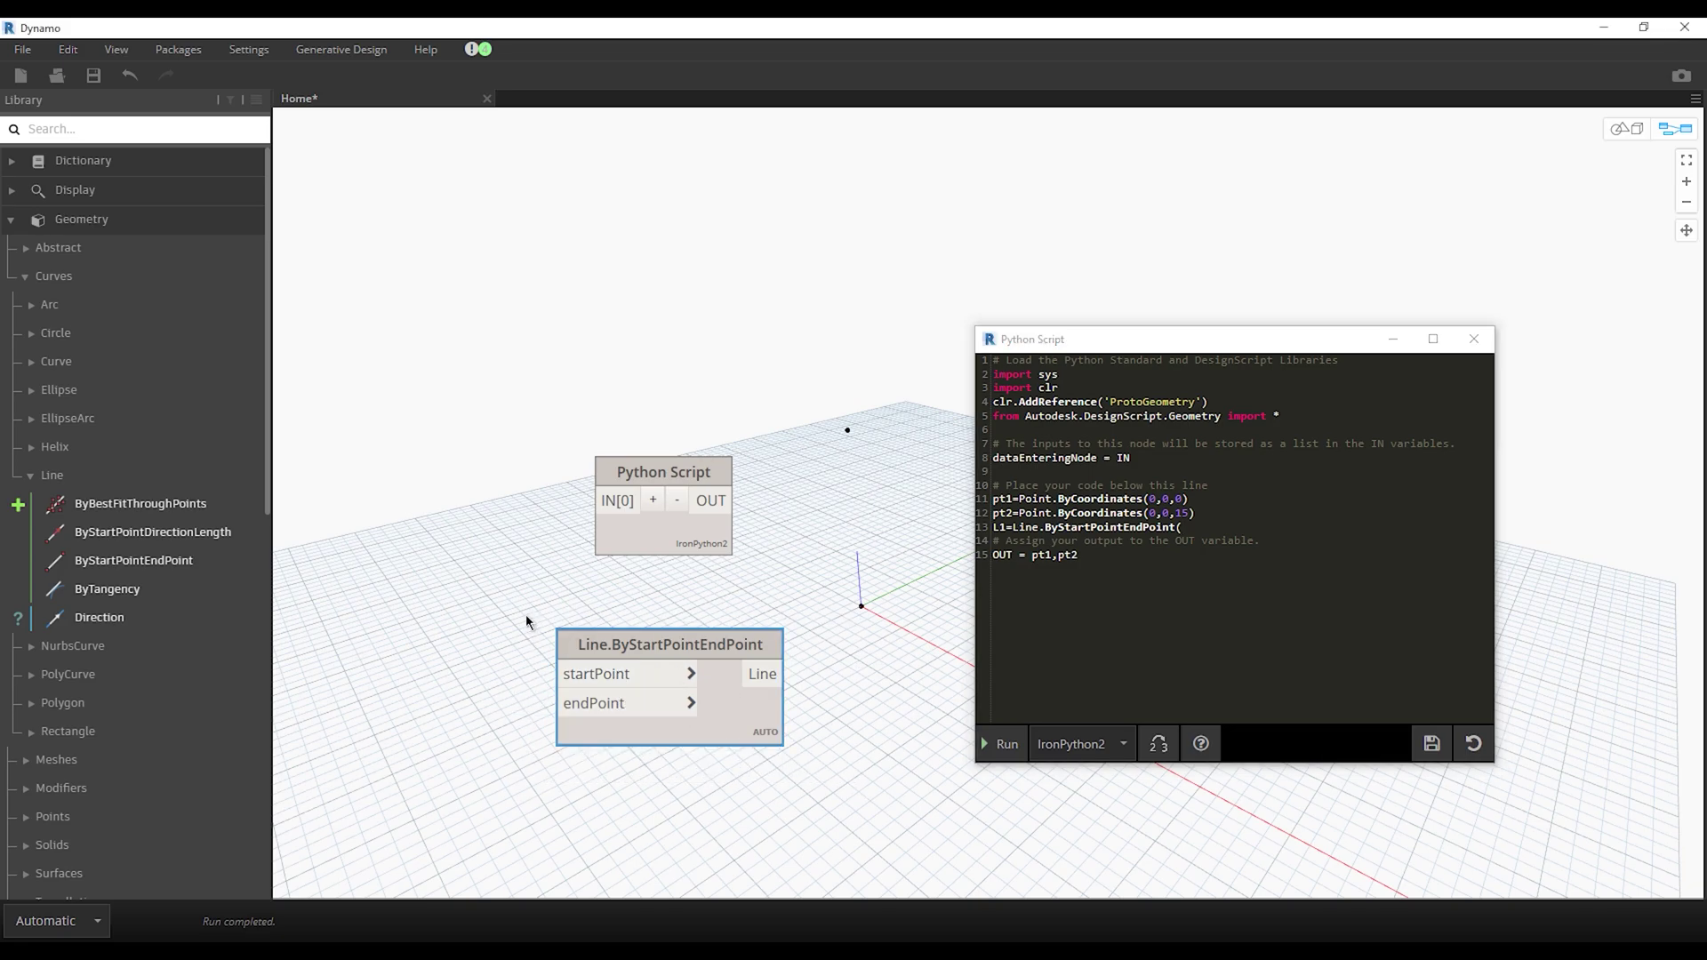
key(Delete)
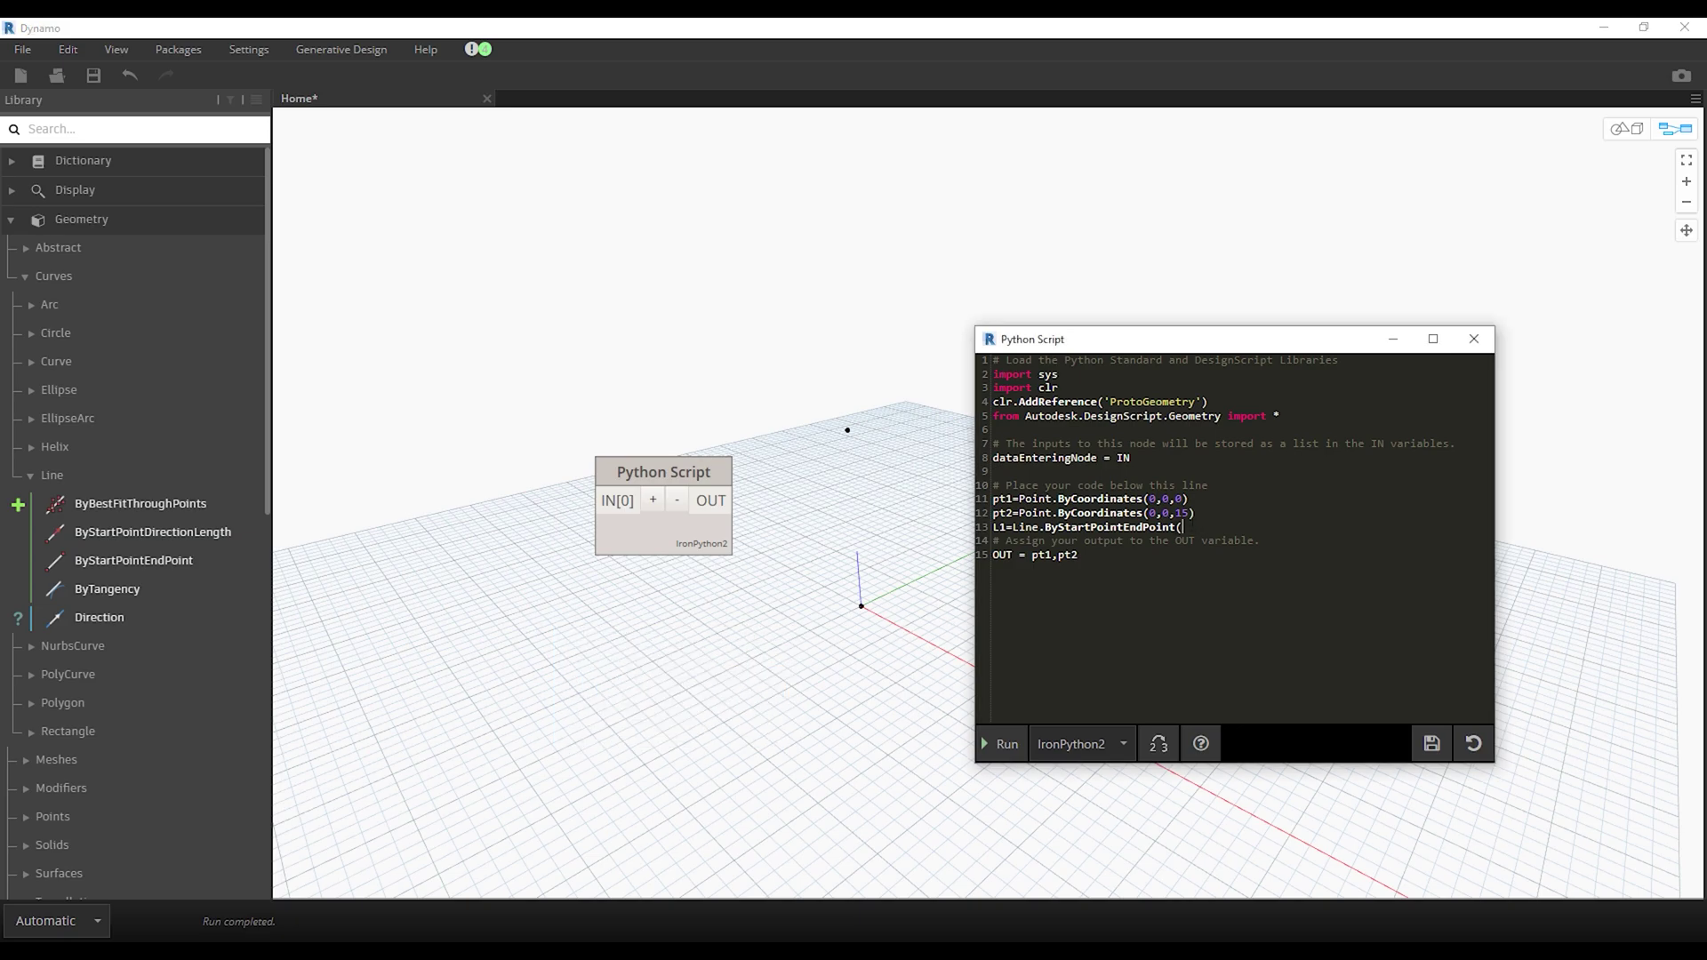
text(pt)
text(1,)
text(pt2)
drag(1079, 556, 1031, 556)
Step: Set the output to OUT = L1, run, and orbit the preview around the vertical line
text(1)
click(985, 741)
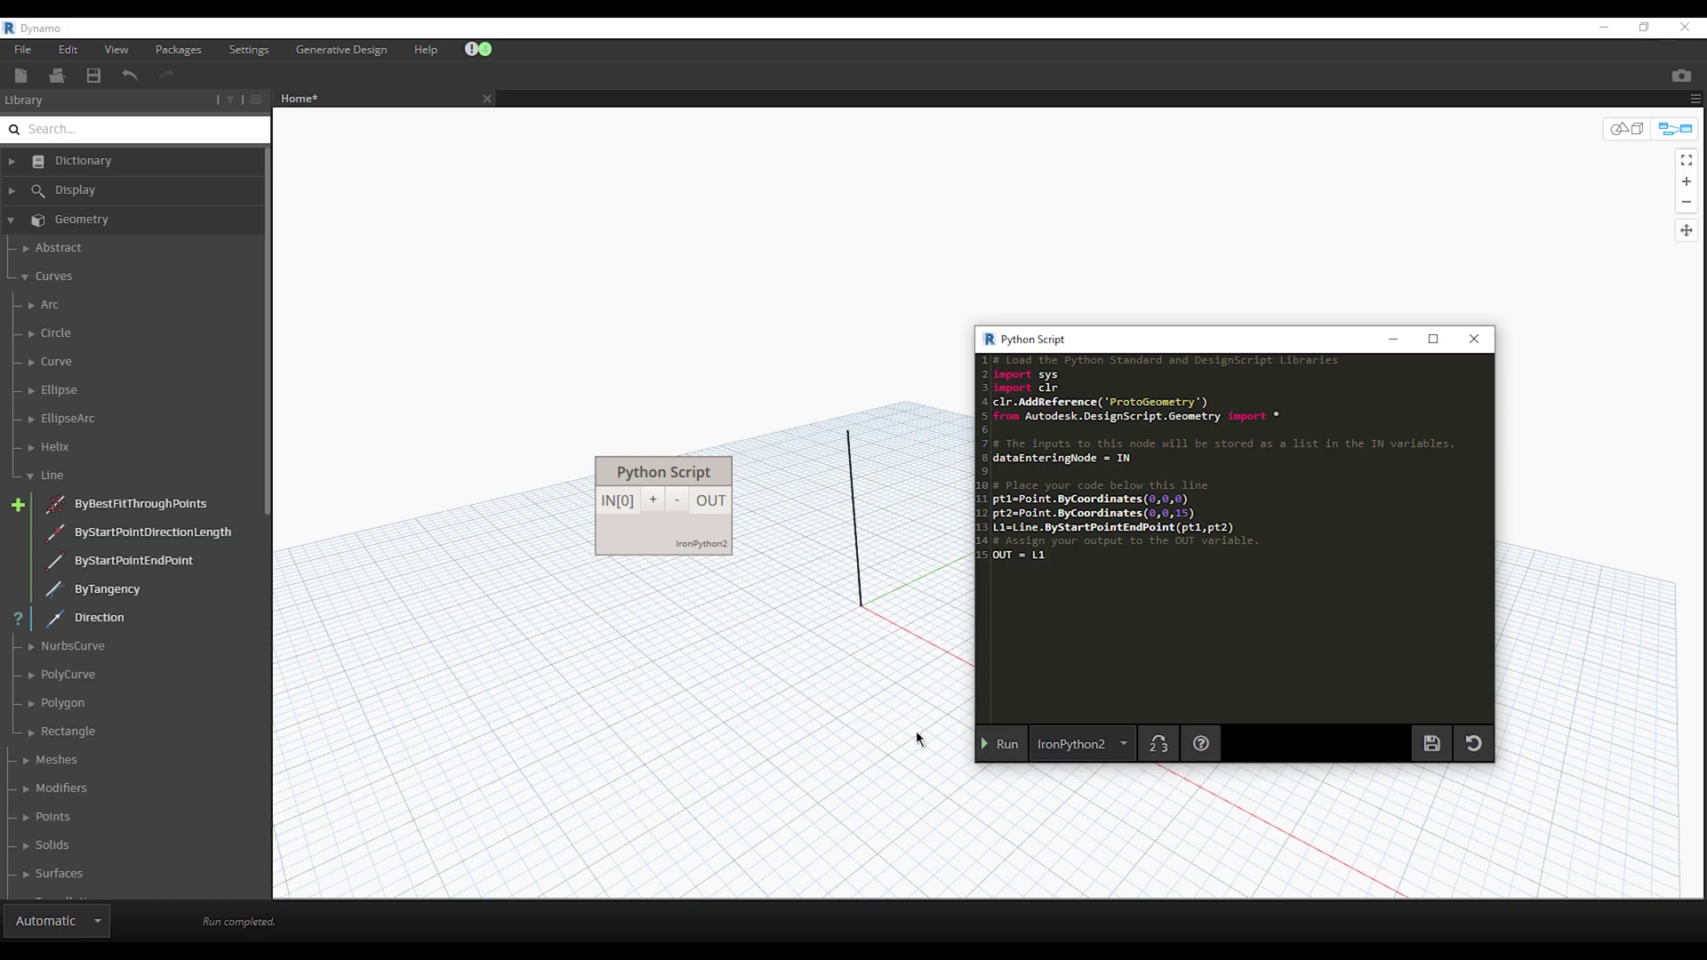
click(1625, 129)
mouse_move(822, 431)
right_down()
mouse_move(763, 389)
mouse_move(896, 446)
mouse_move(845, 478)
right_up()
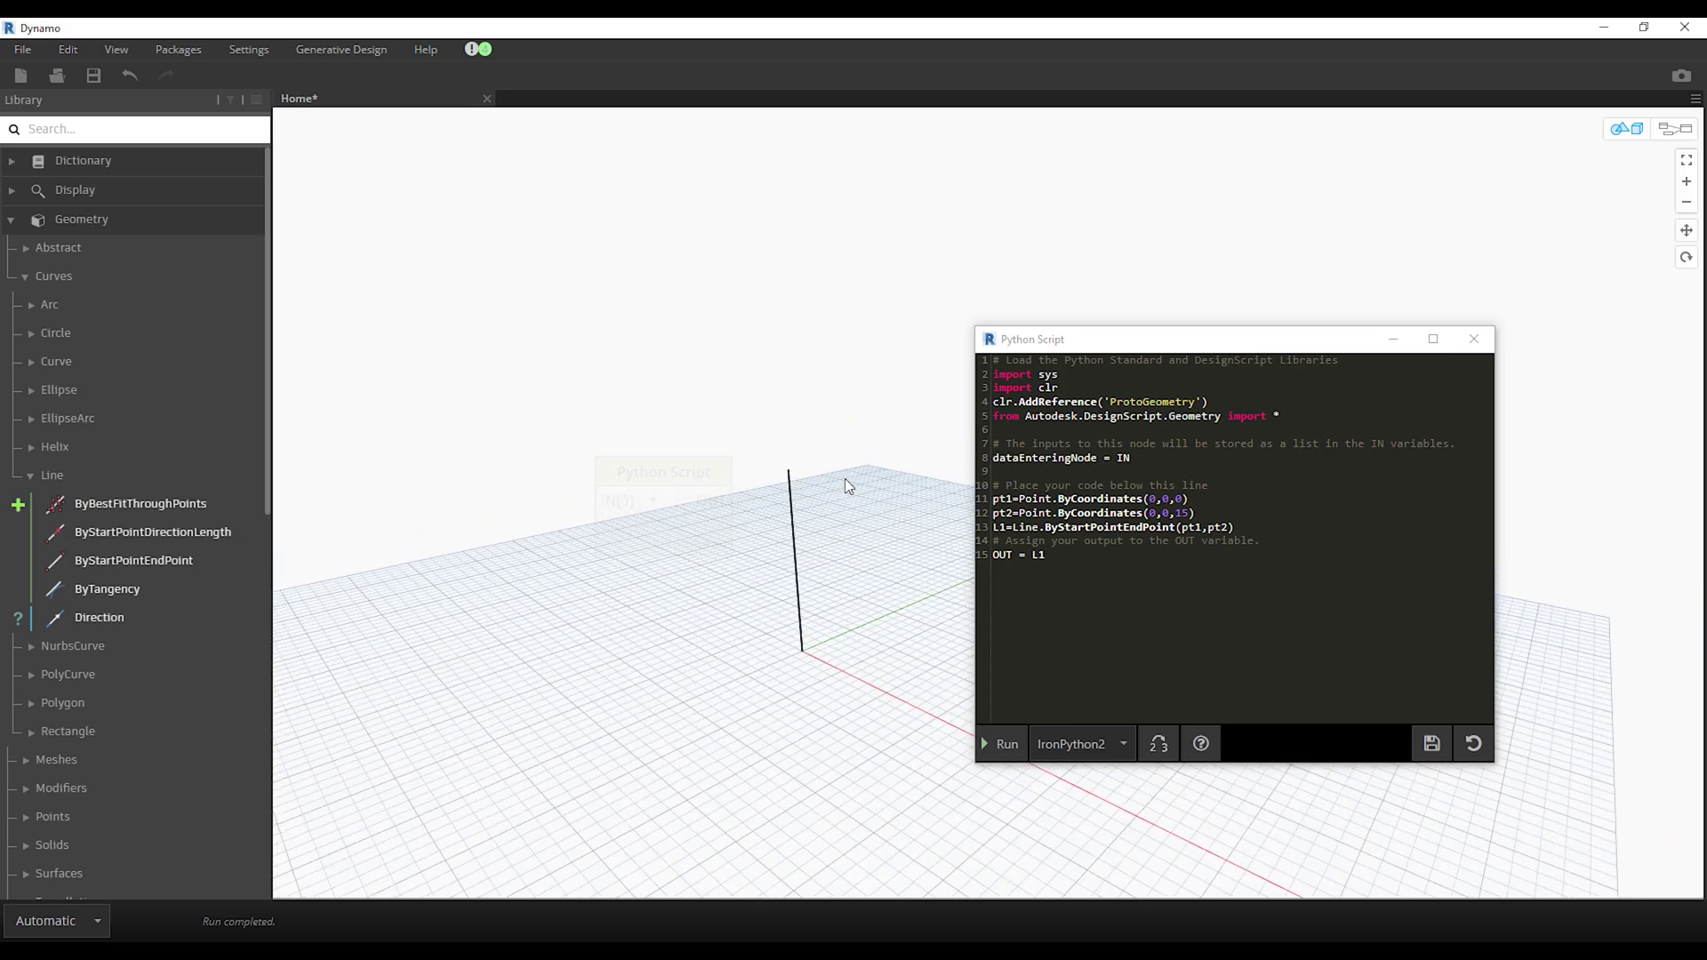
mouse_move(857, 541)
right_down()
mouse_move(945, 481)
mouse_move(964, 488)
mouse_move(910, 473)
right_up()
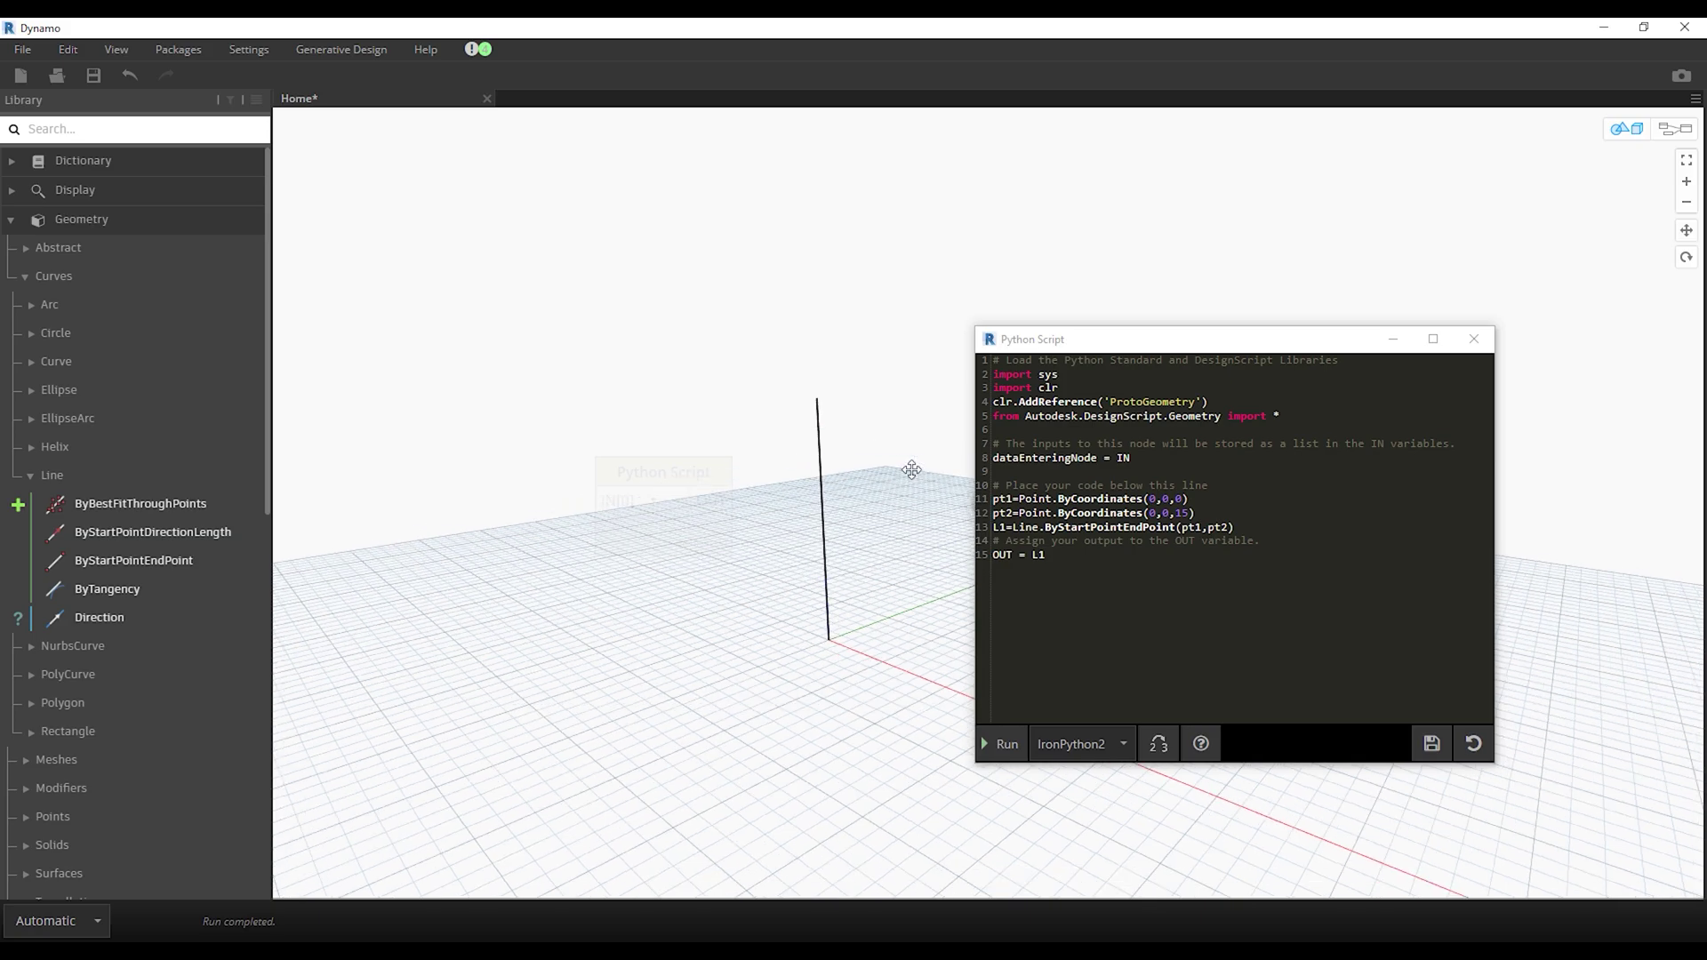
click(1686, 135)
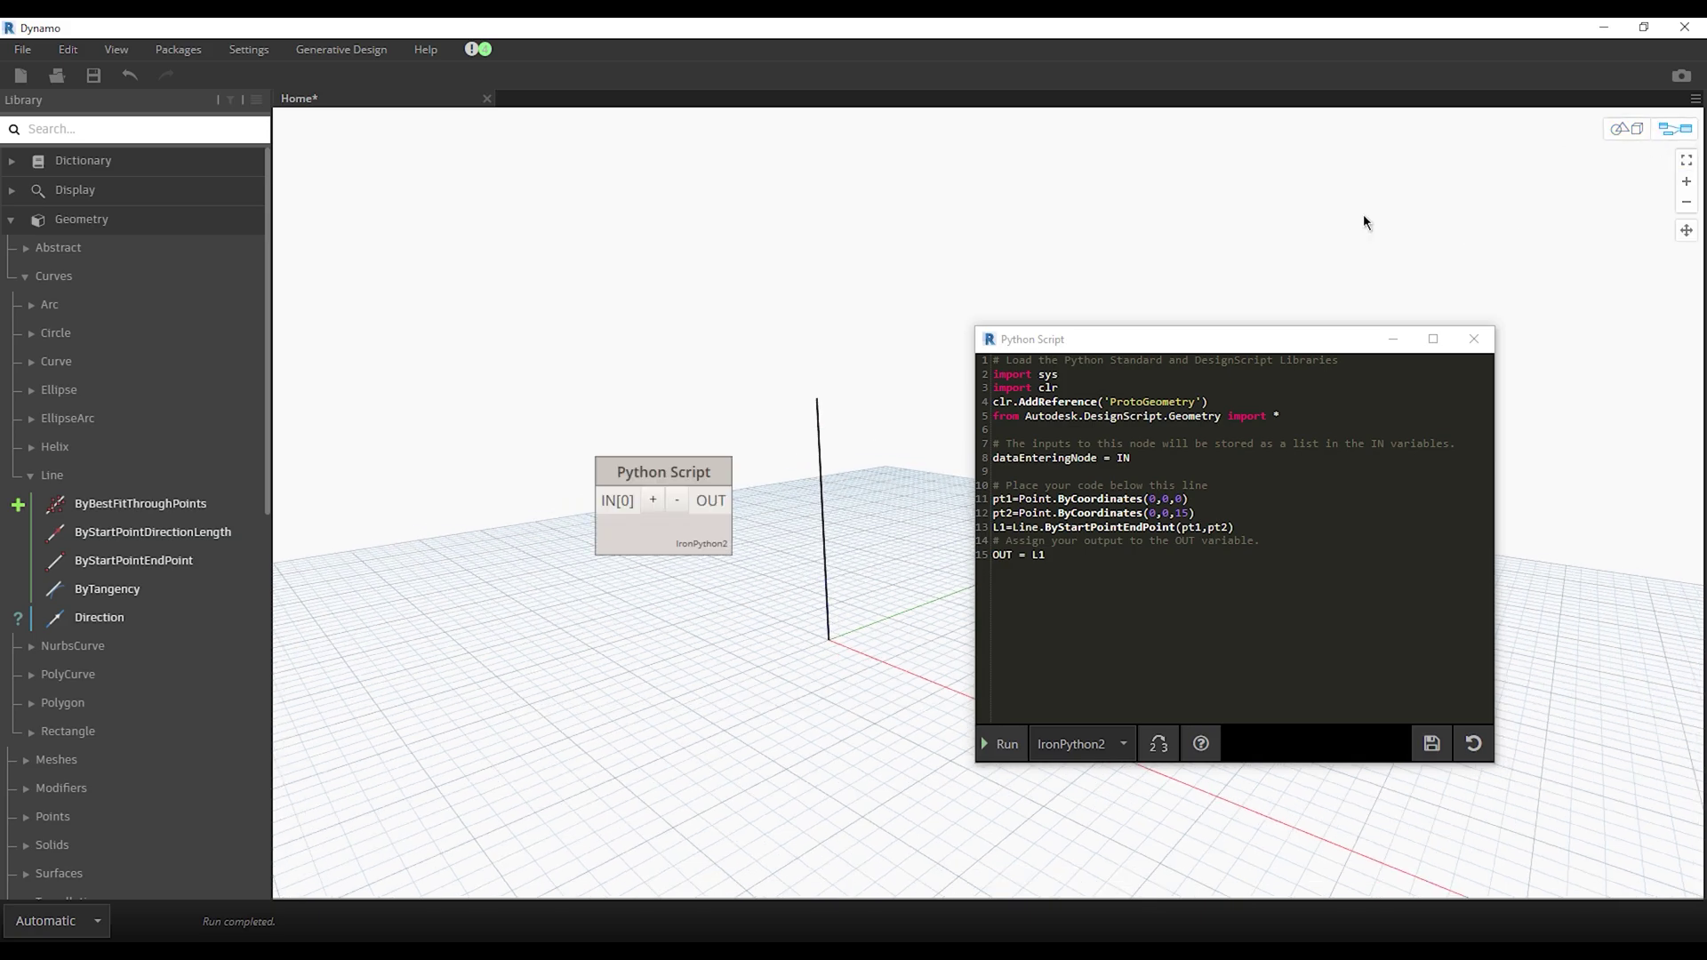
Step: Try OUT = L1.pt1, then correct it to L1,pt1 and rerun the script
click(1052, 555)
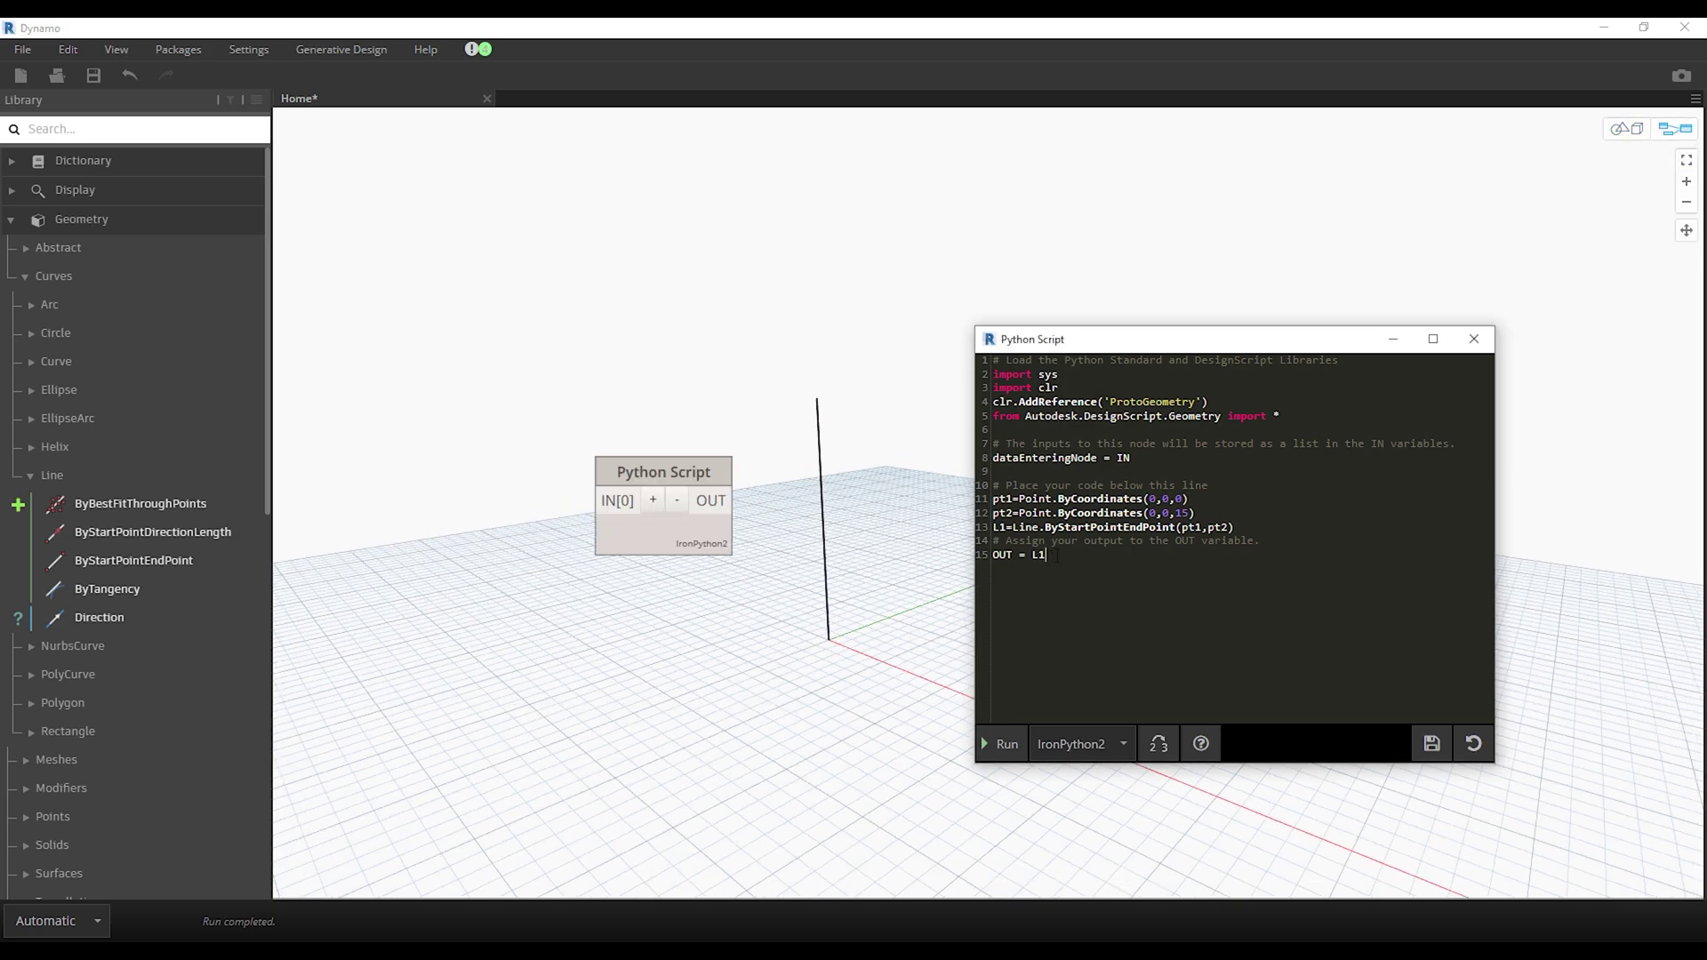
text(.pt1)
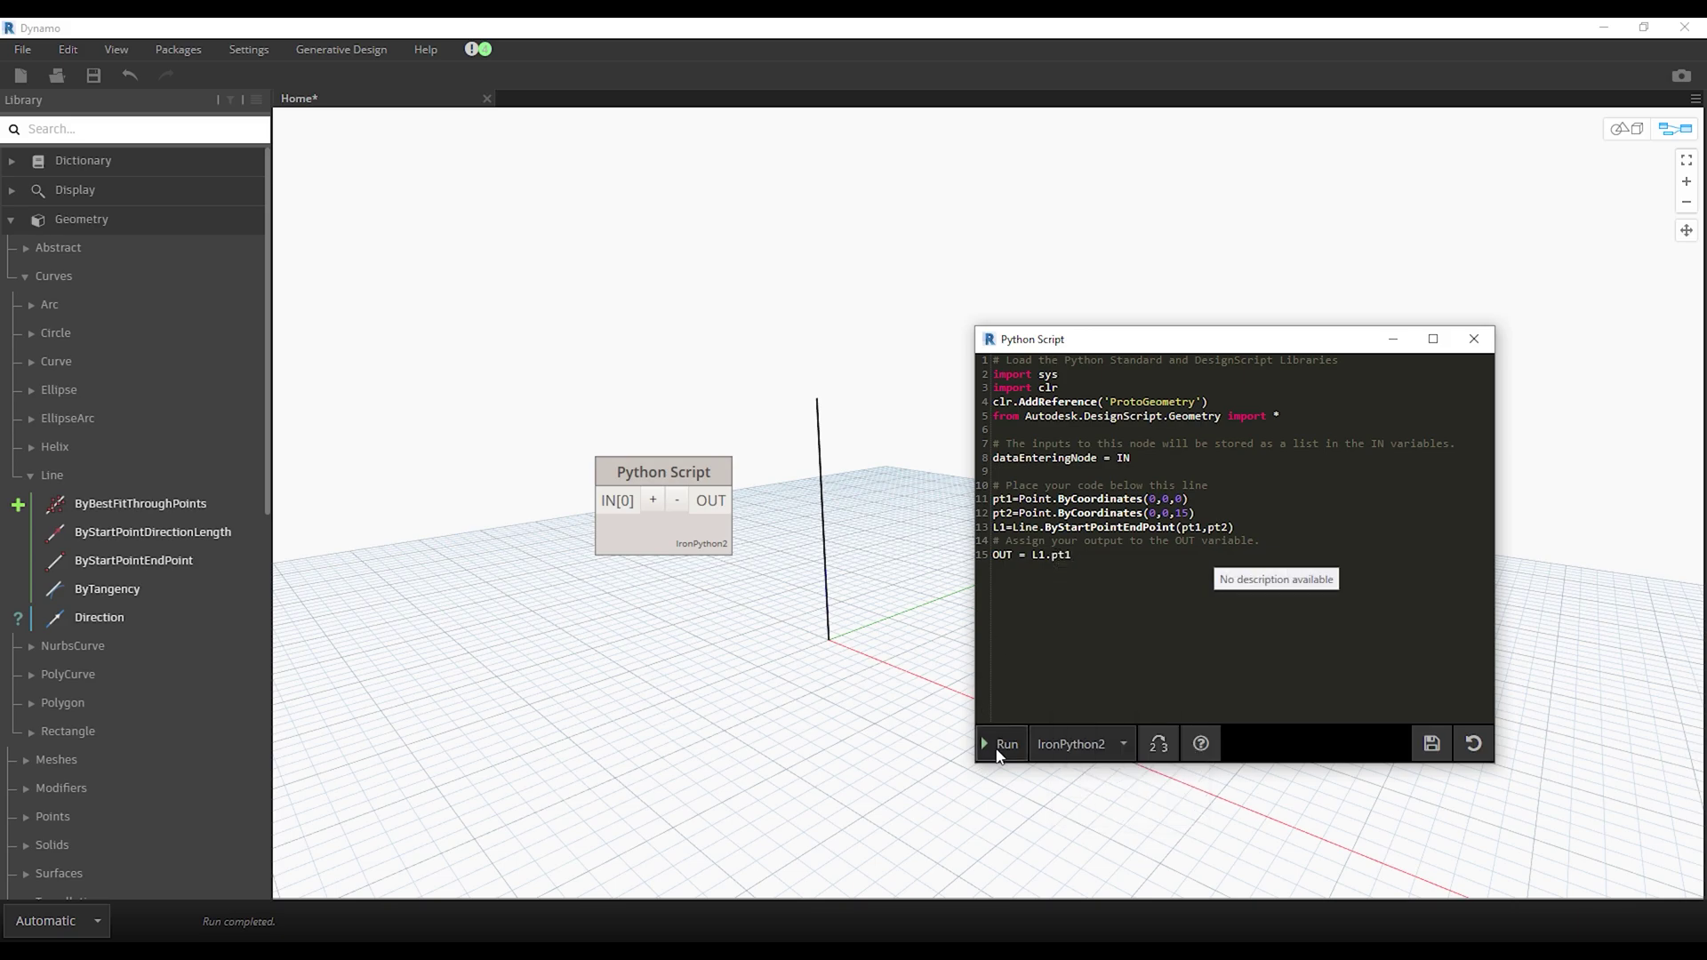
click(999, 750)
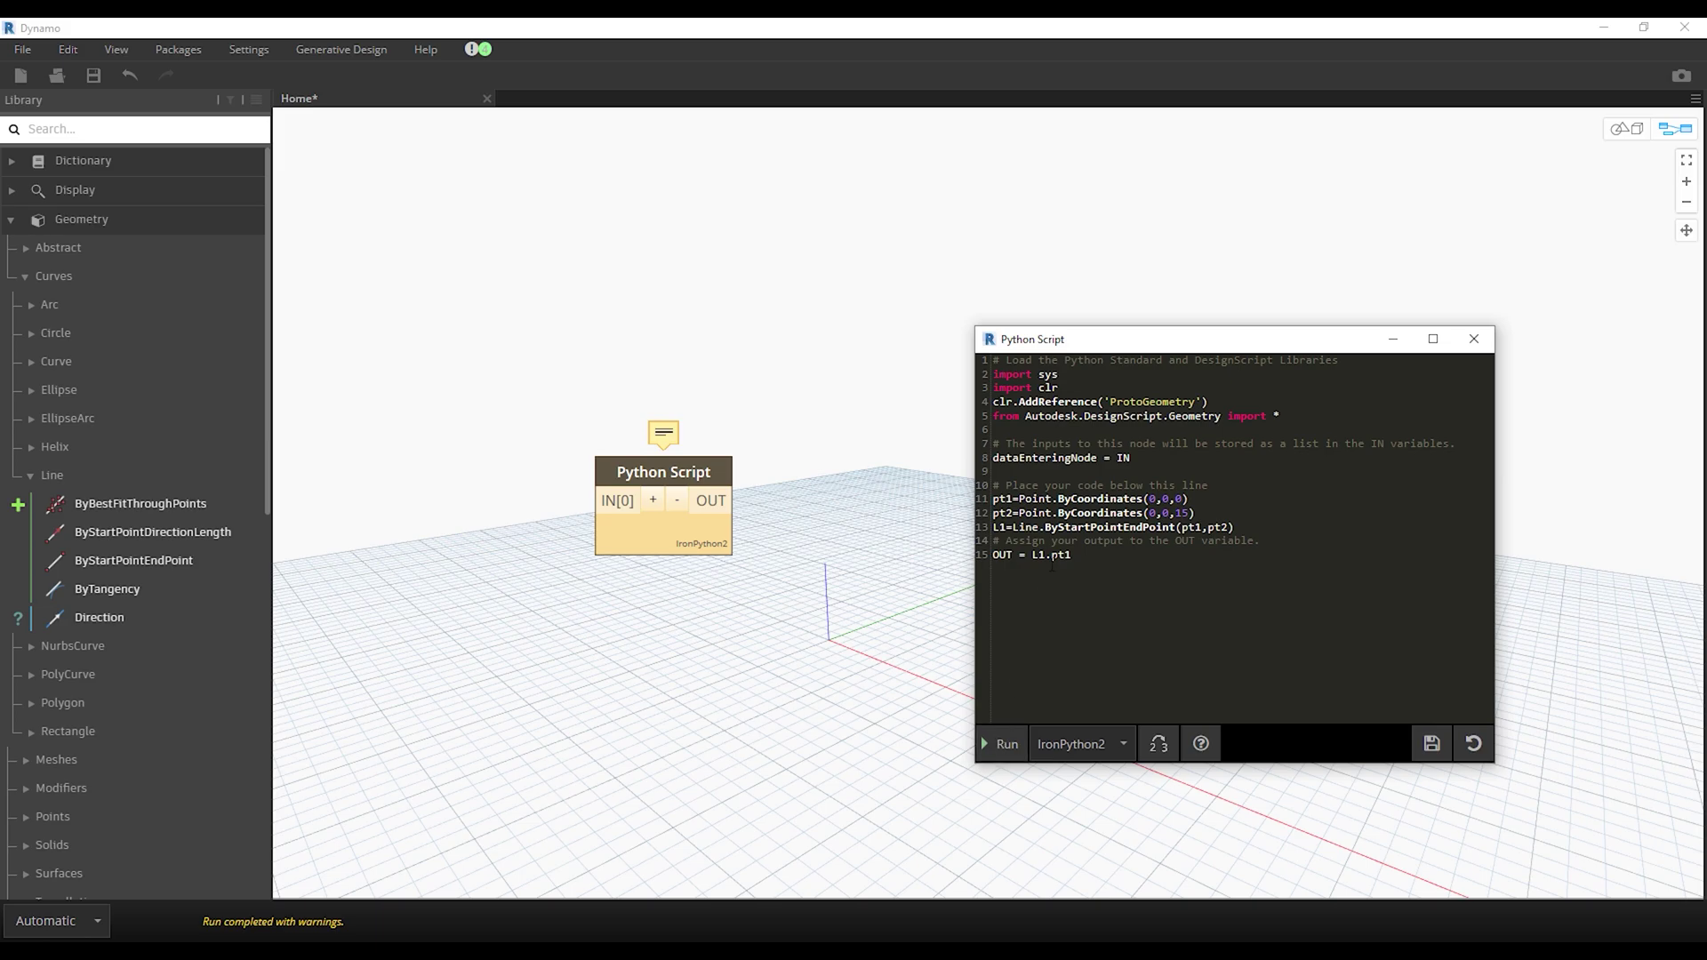
drag(1044, 555, 1051, 556)
text(,)
click(1000, 743)
Step: Orbit the preview of the vertical line, then trim the output back to OUT = L1
key(ctrl+b)
mouse_move(873, 460)
mouse_down()
mouse_move(821, 450)
mouse_move(880, 467)
mouse_up()
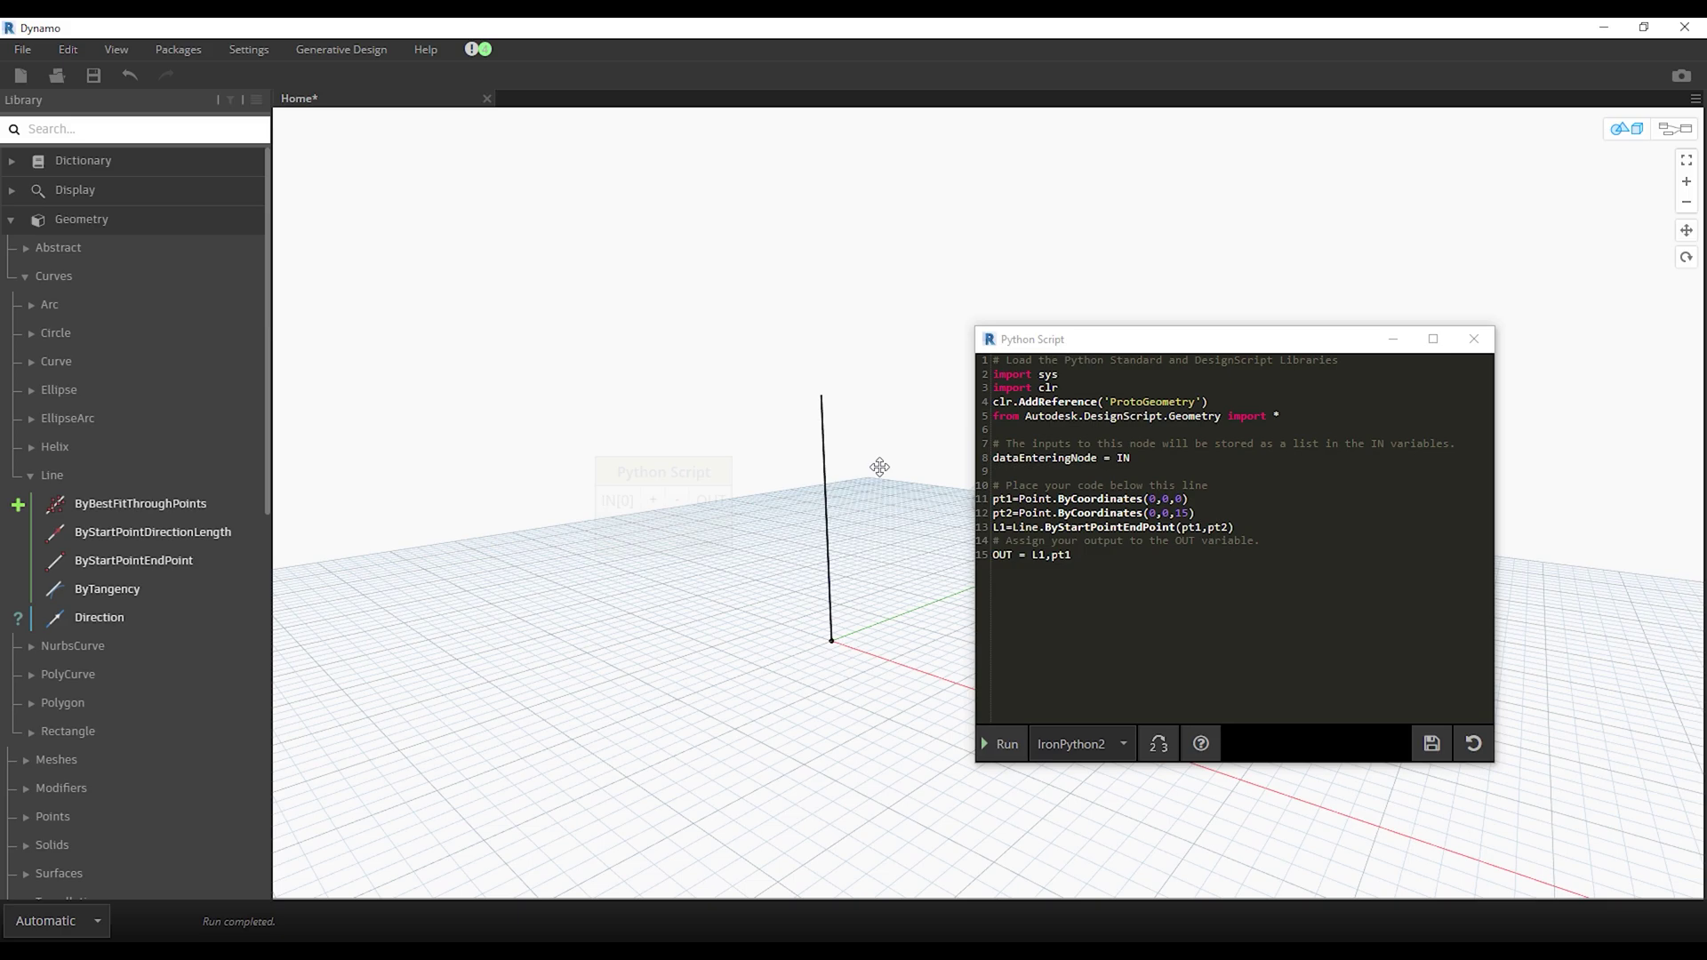
click(1675, 129)
click(1083, 559)
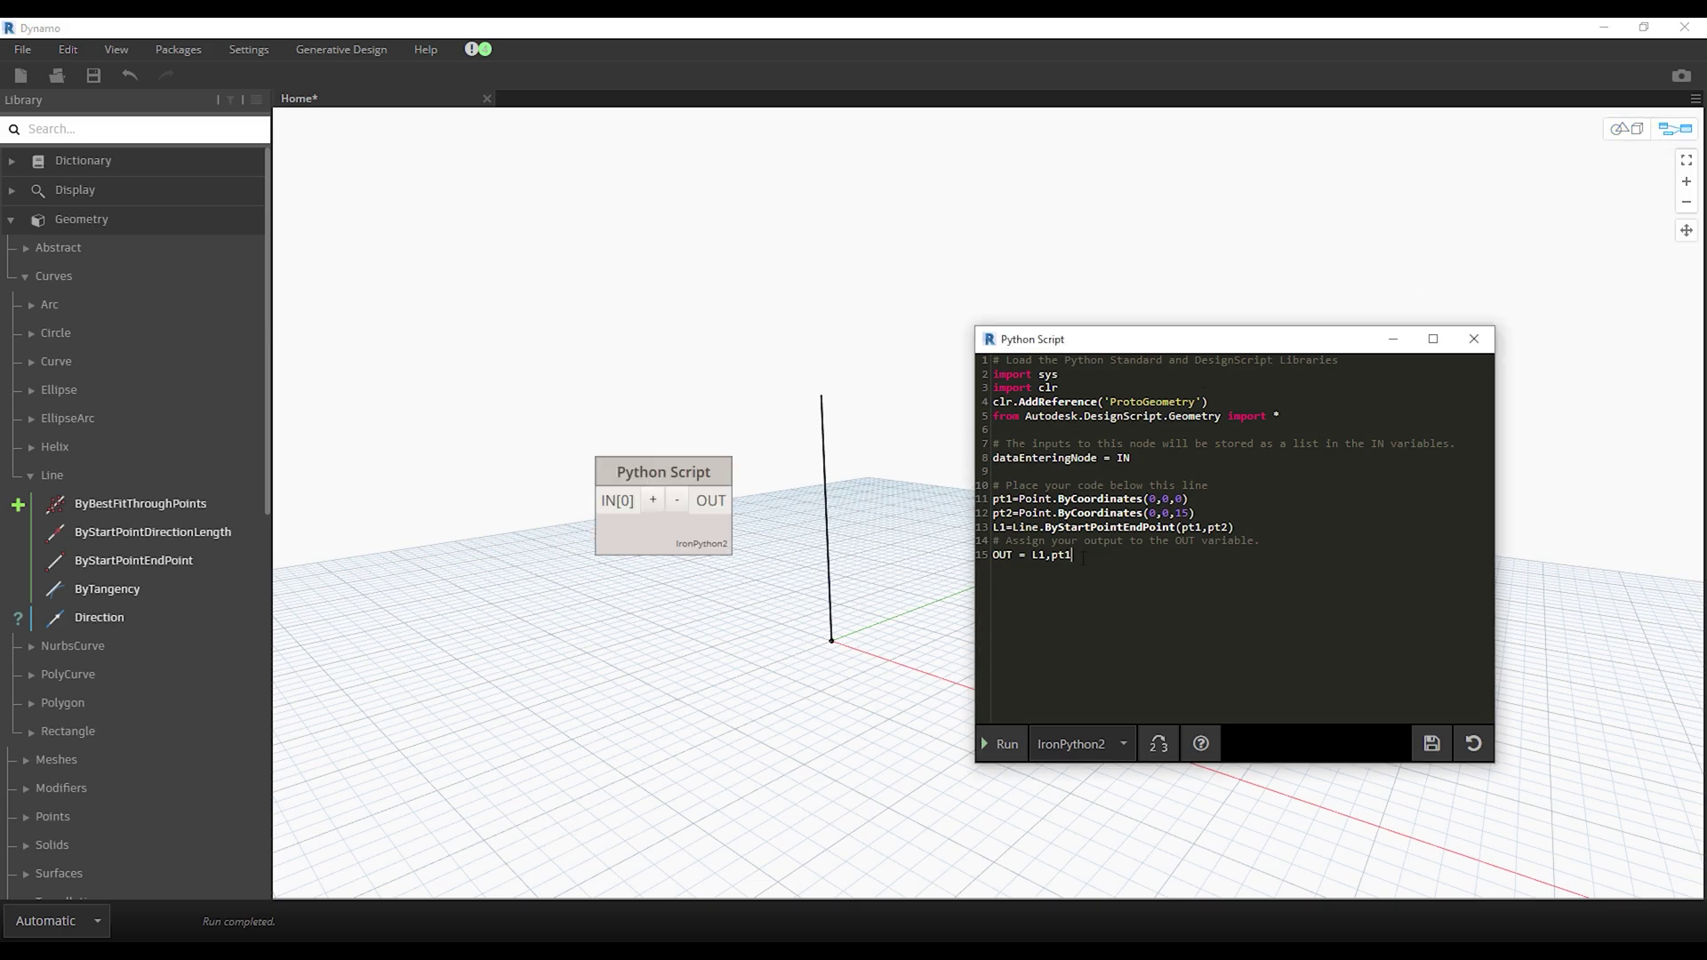
key(BackSpace)
key(BackSpace)
key(BackSpace)
scroll(134, 594, down, 5)
Step: Add a Number Slider from Input > Basic and wire it to the script's IN[0]
click(117, 590)
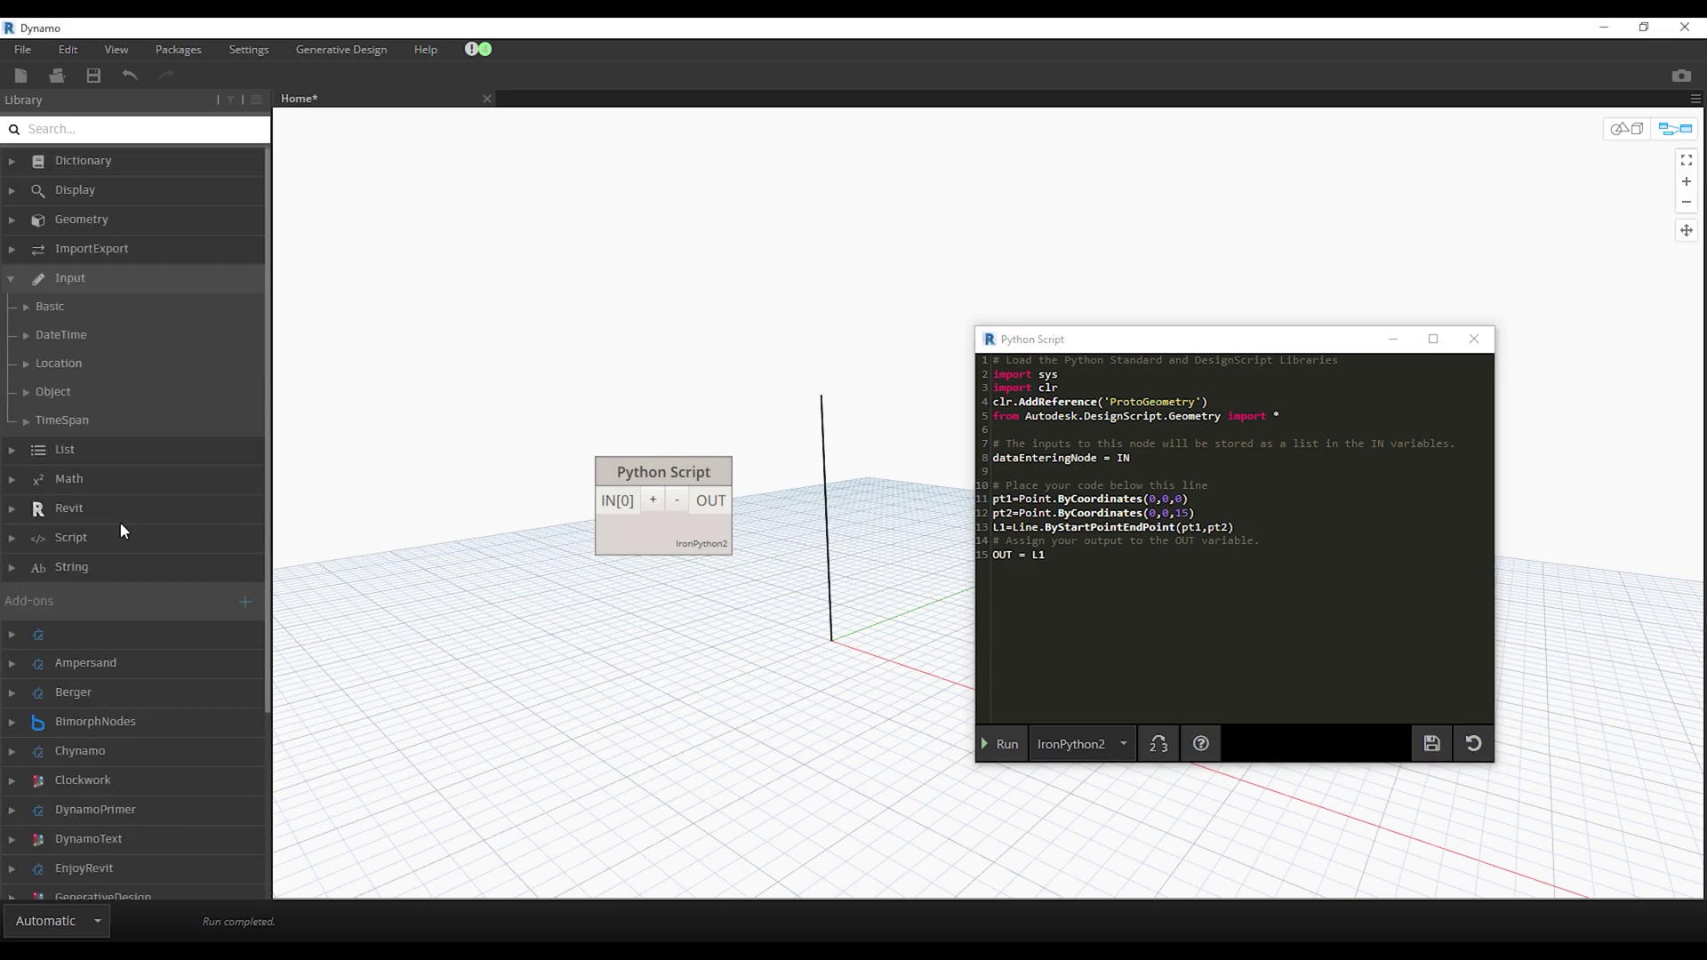
click(110, 313)
mouse_move(141, 444)
mouse_down()
mouse_move(1034, 560)
mouse_move(347, 587)
mouse_up()
scroll(567, 655, down, 2)
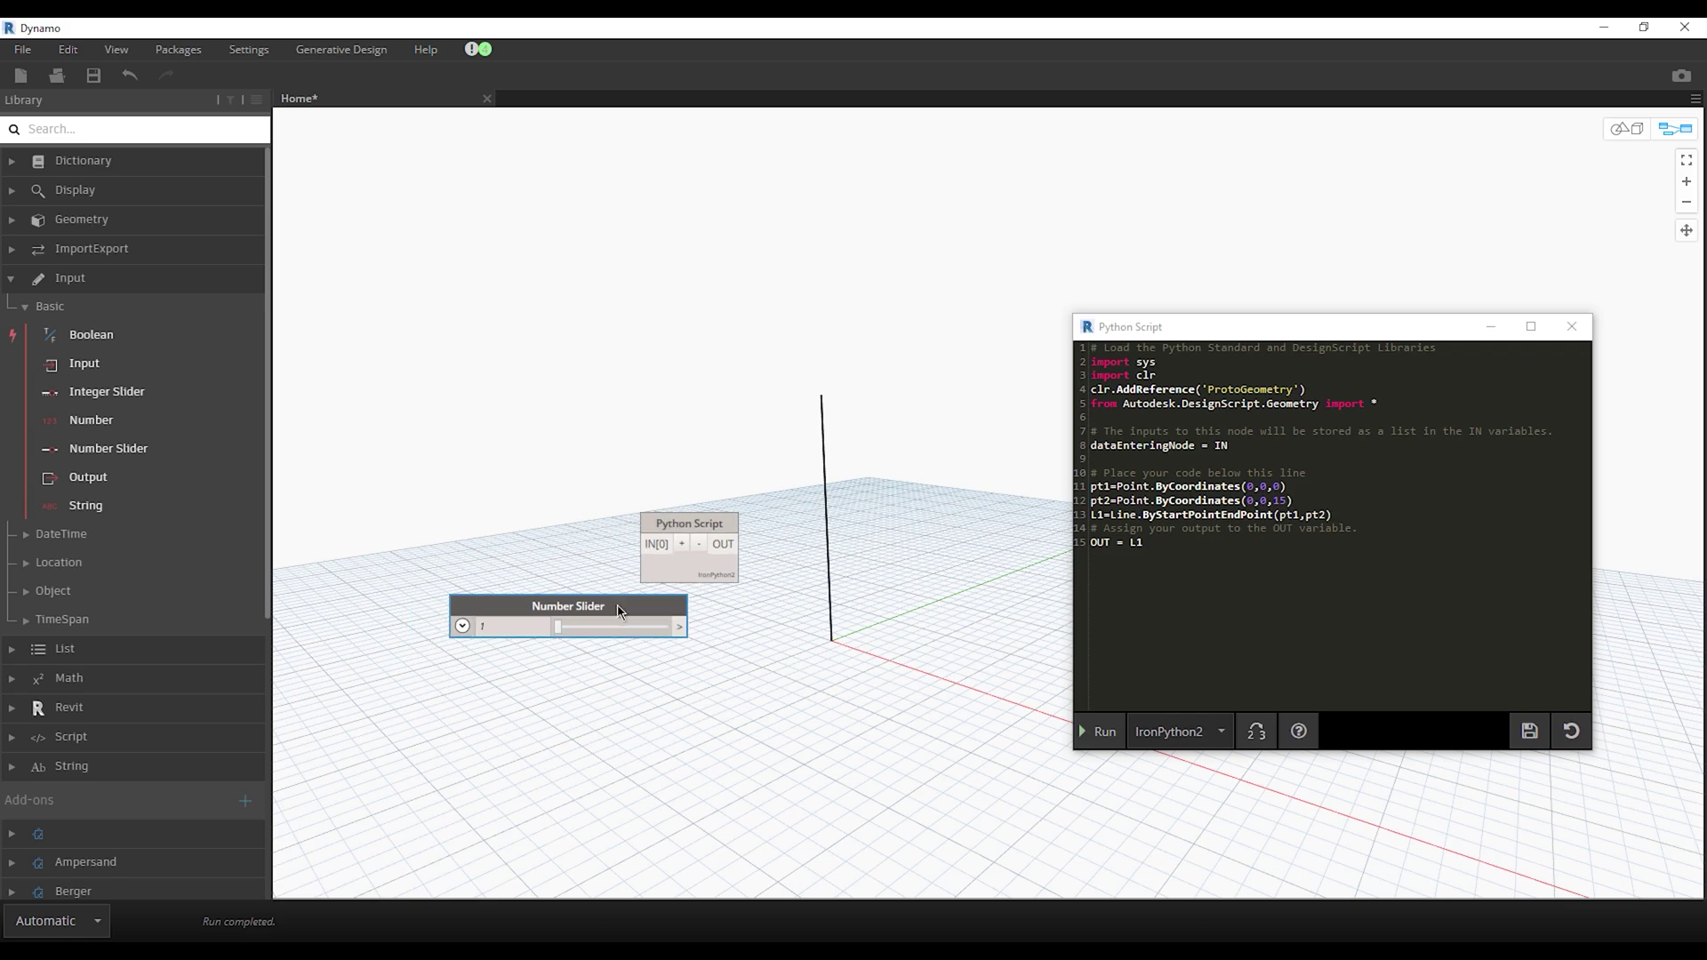
mouse_move(667, 620)
mouse_down()
mouse_move(579, 537)
mouse_move(658, 545)
mouse_up()
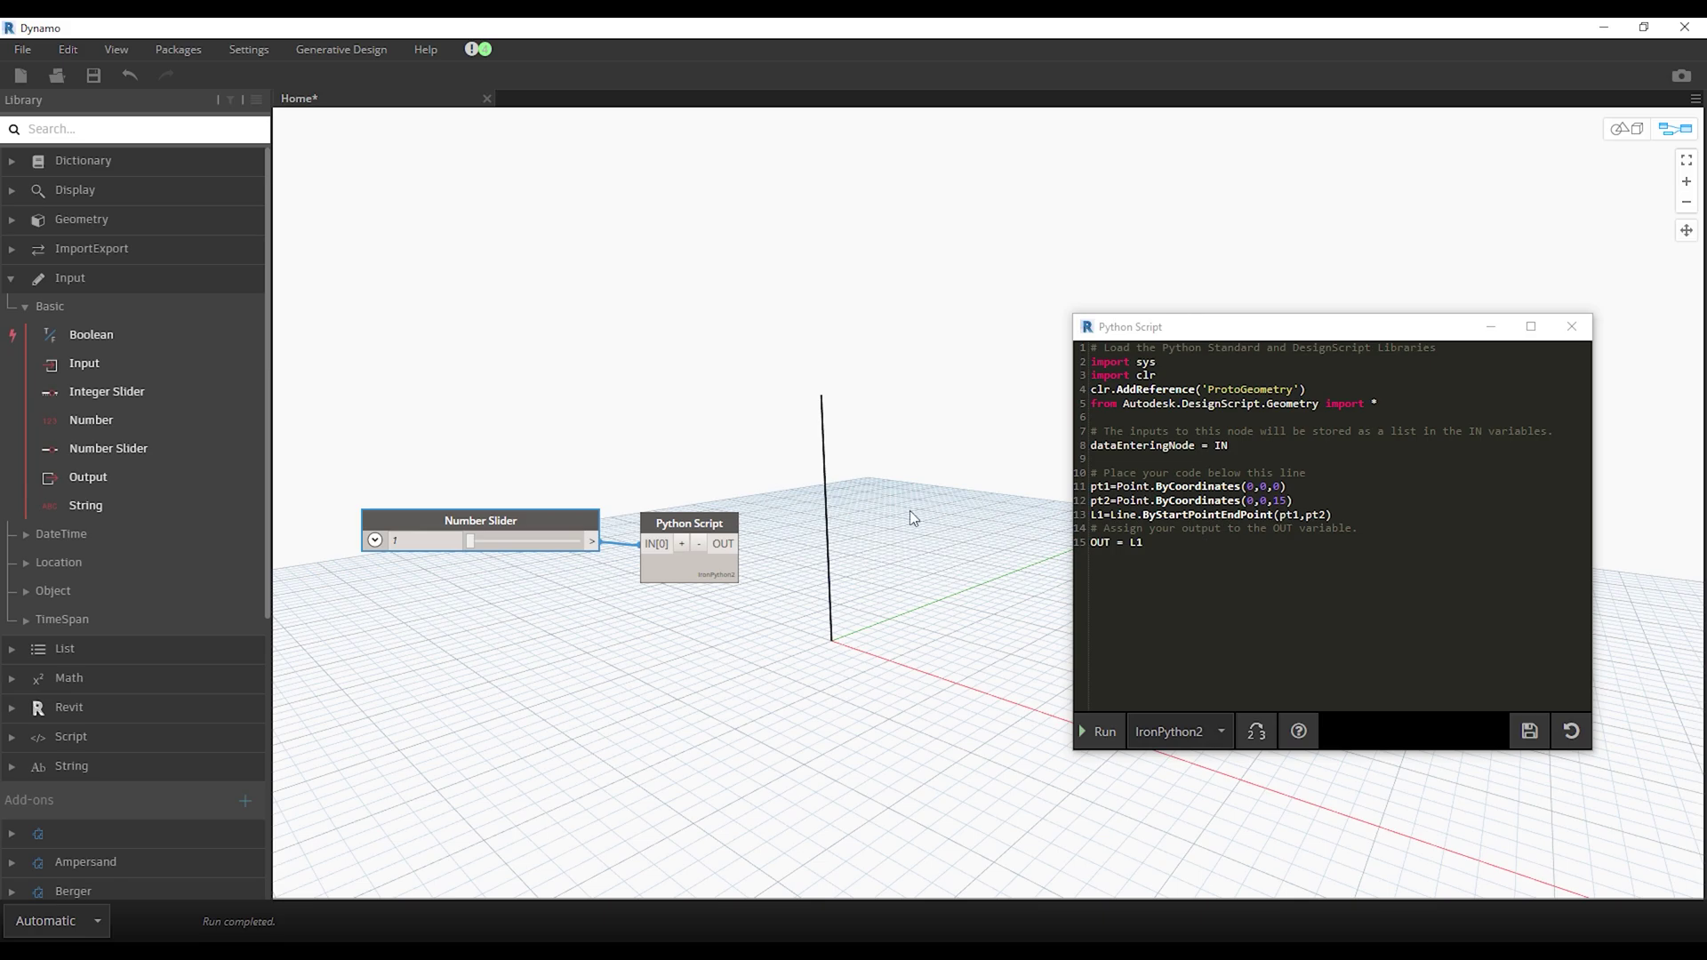
Step: Rename dataEnteringNode to x and use x as pt2's z coordinate, then run
drag(1195, 446, 1077, 447)
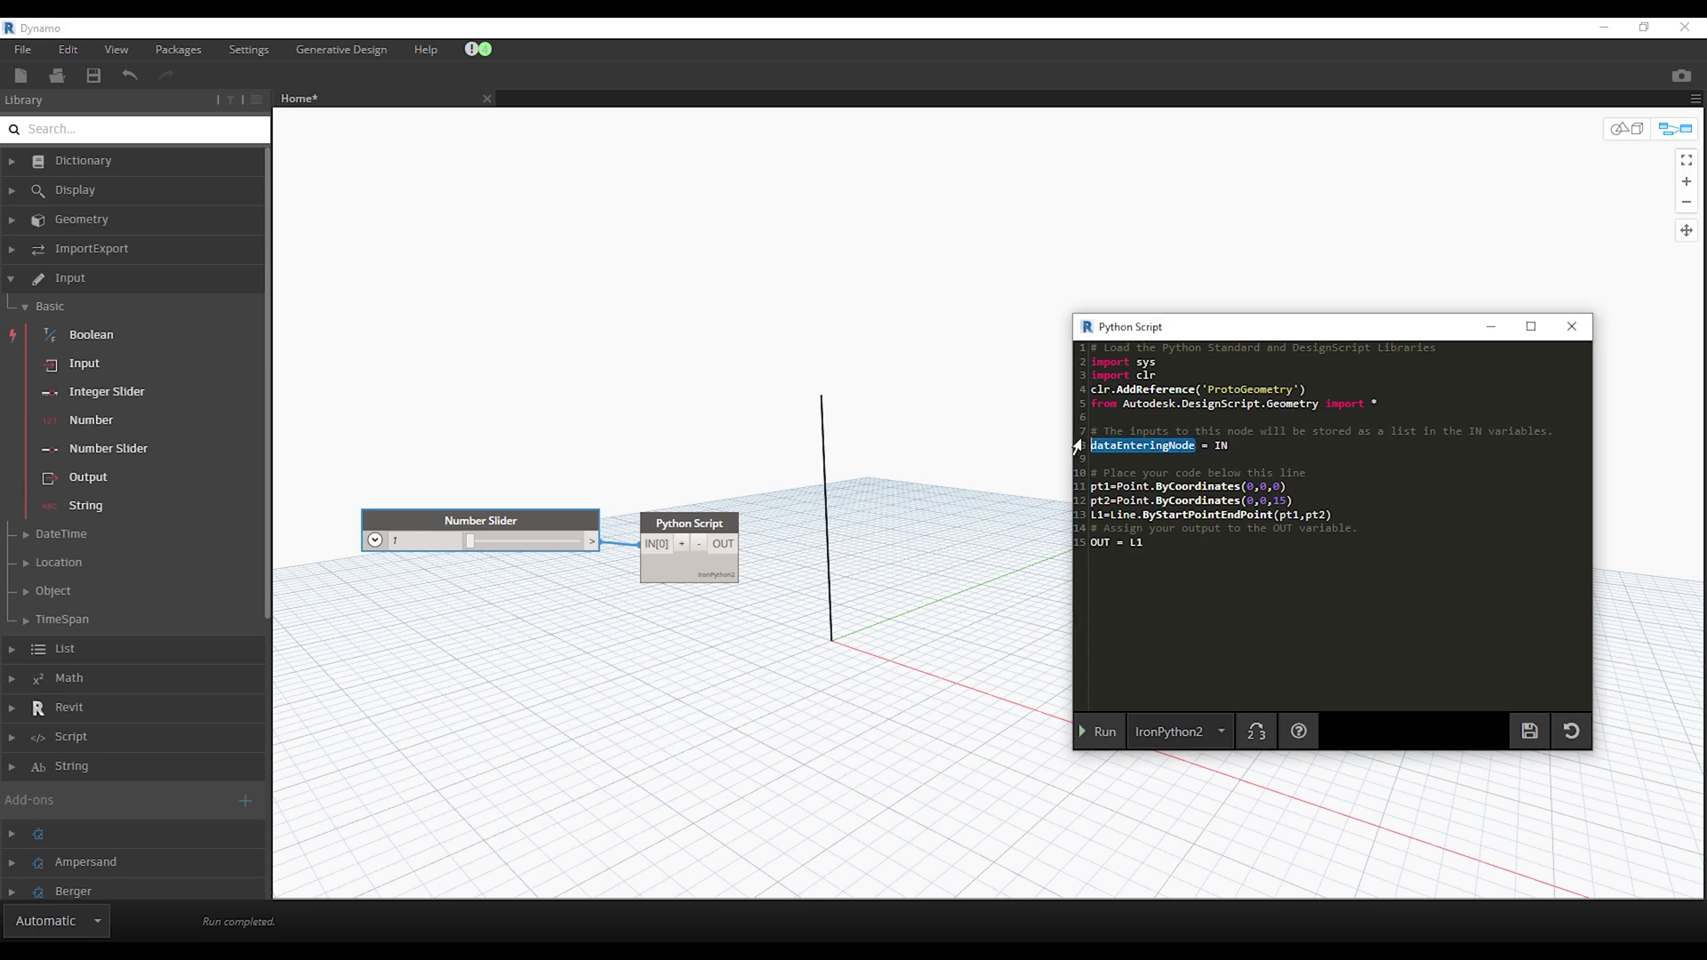
text(x)
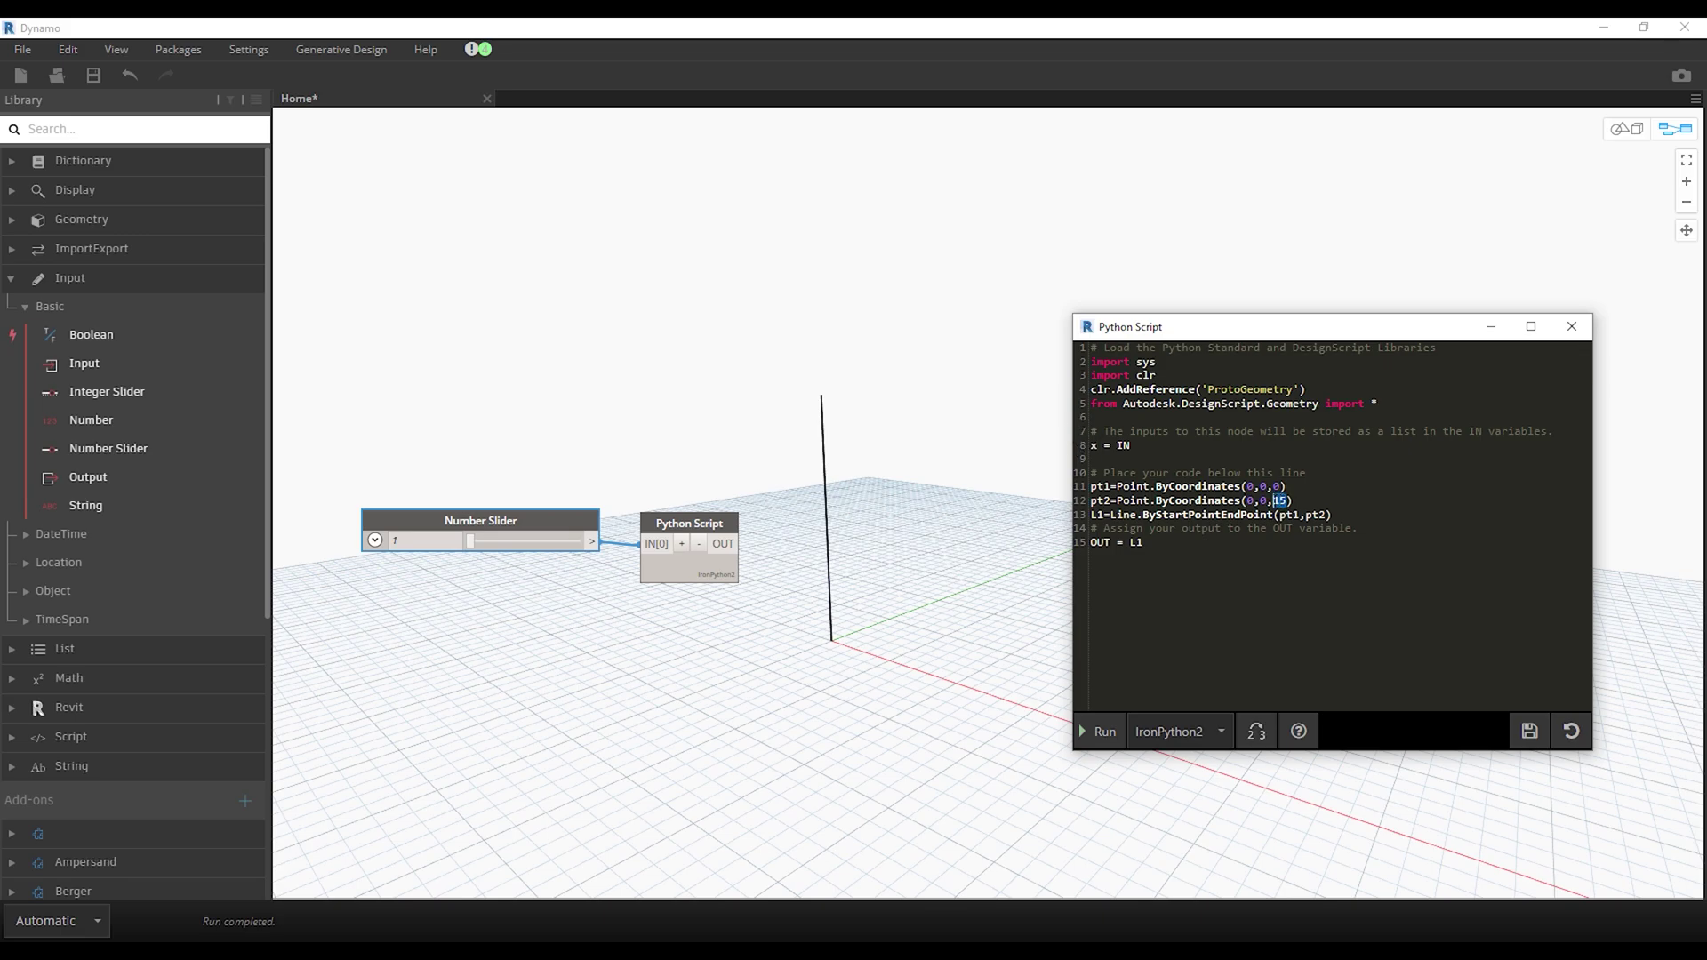
double_click(1279, 501)
text(x)
click(1087, 728)
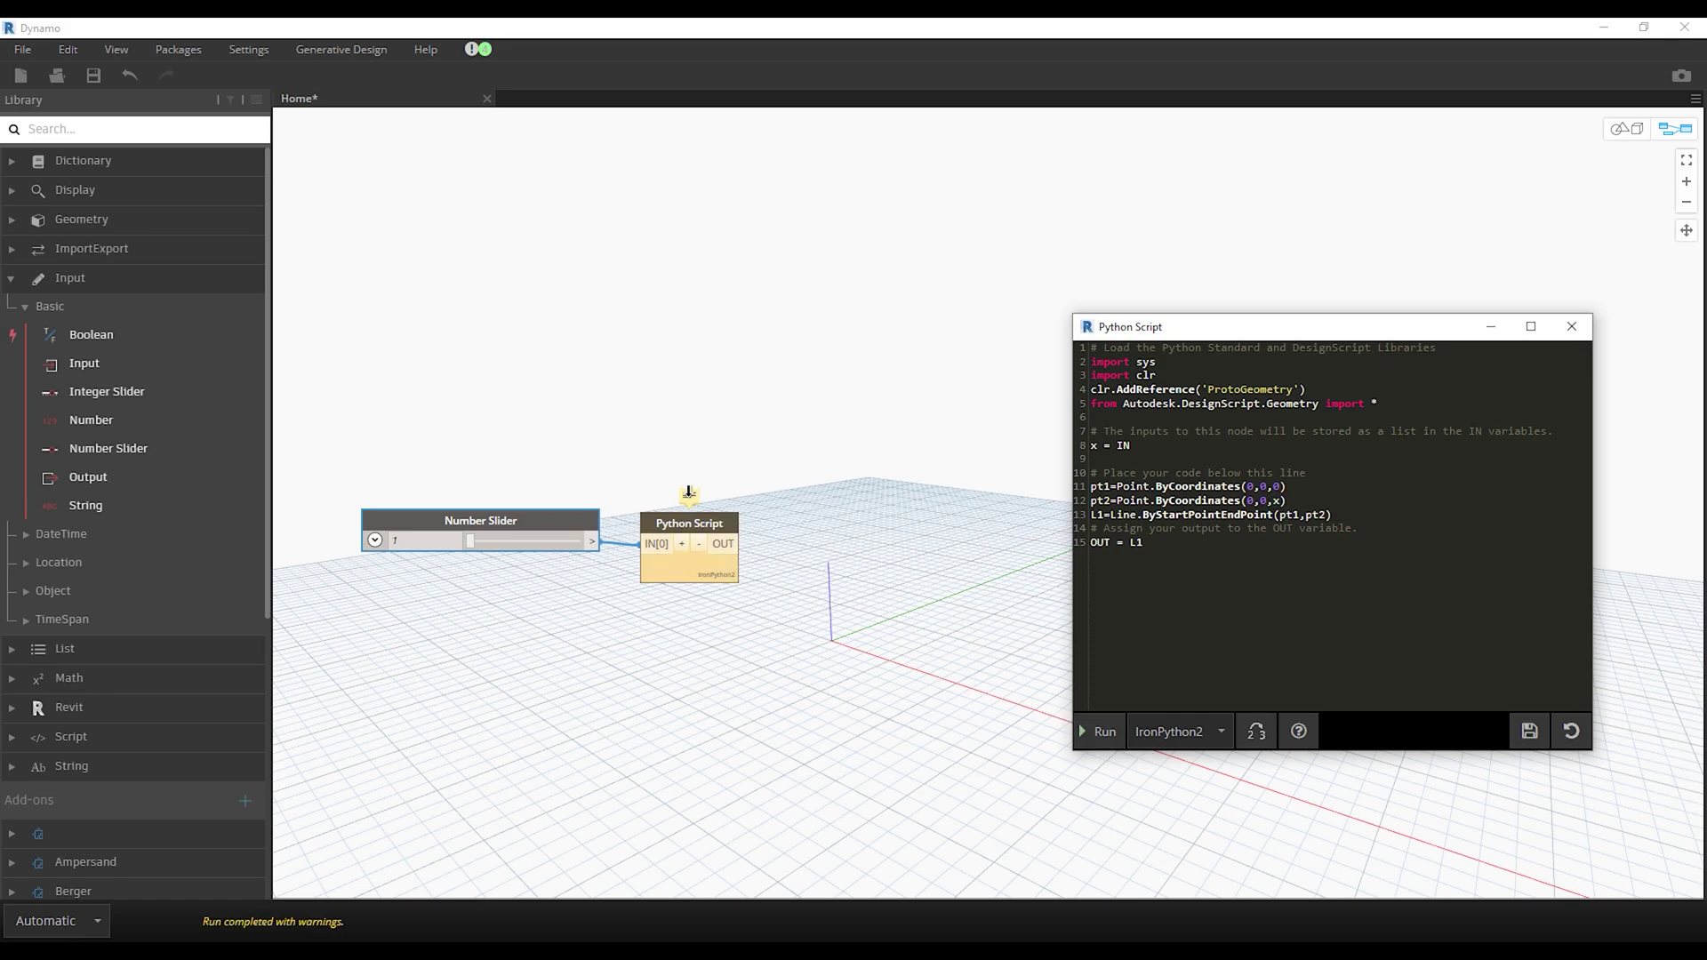
Step: Fix the input line to x = IN[0], rerun, and raise the slider to 11.2
drag(738, 492, 597, 436)
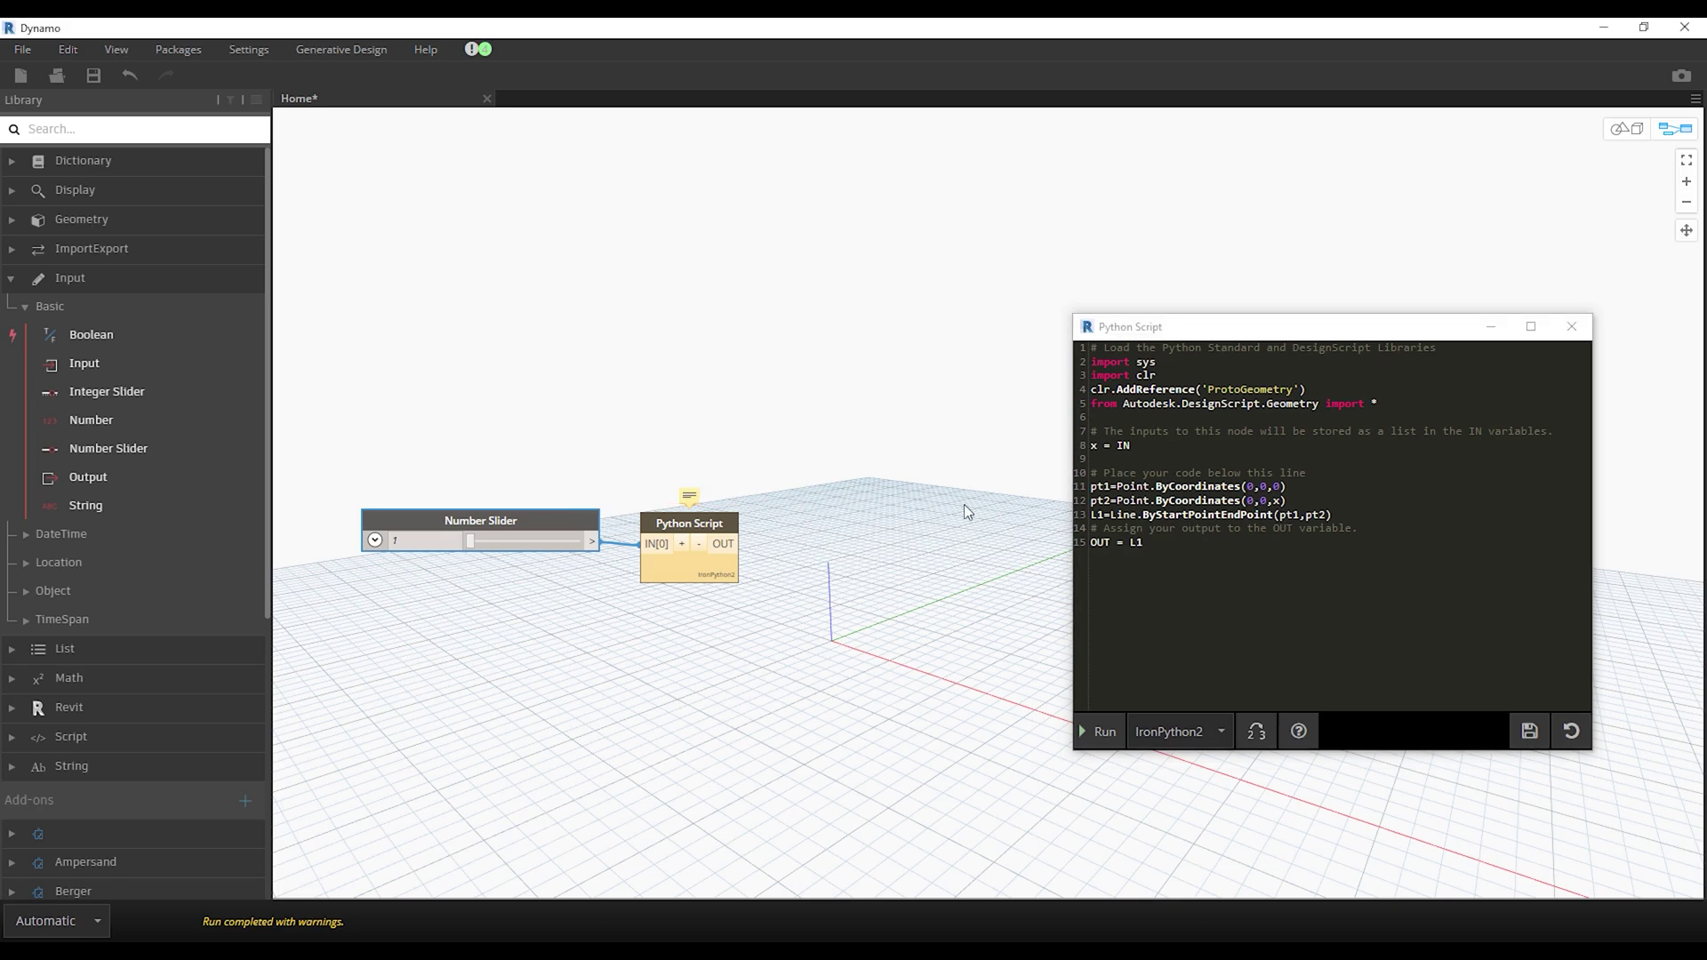
click(1140, 445)
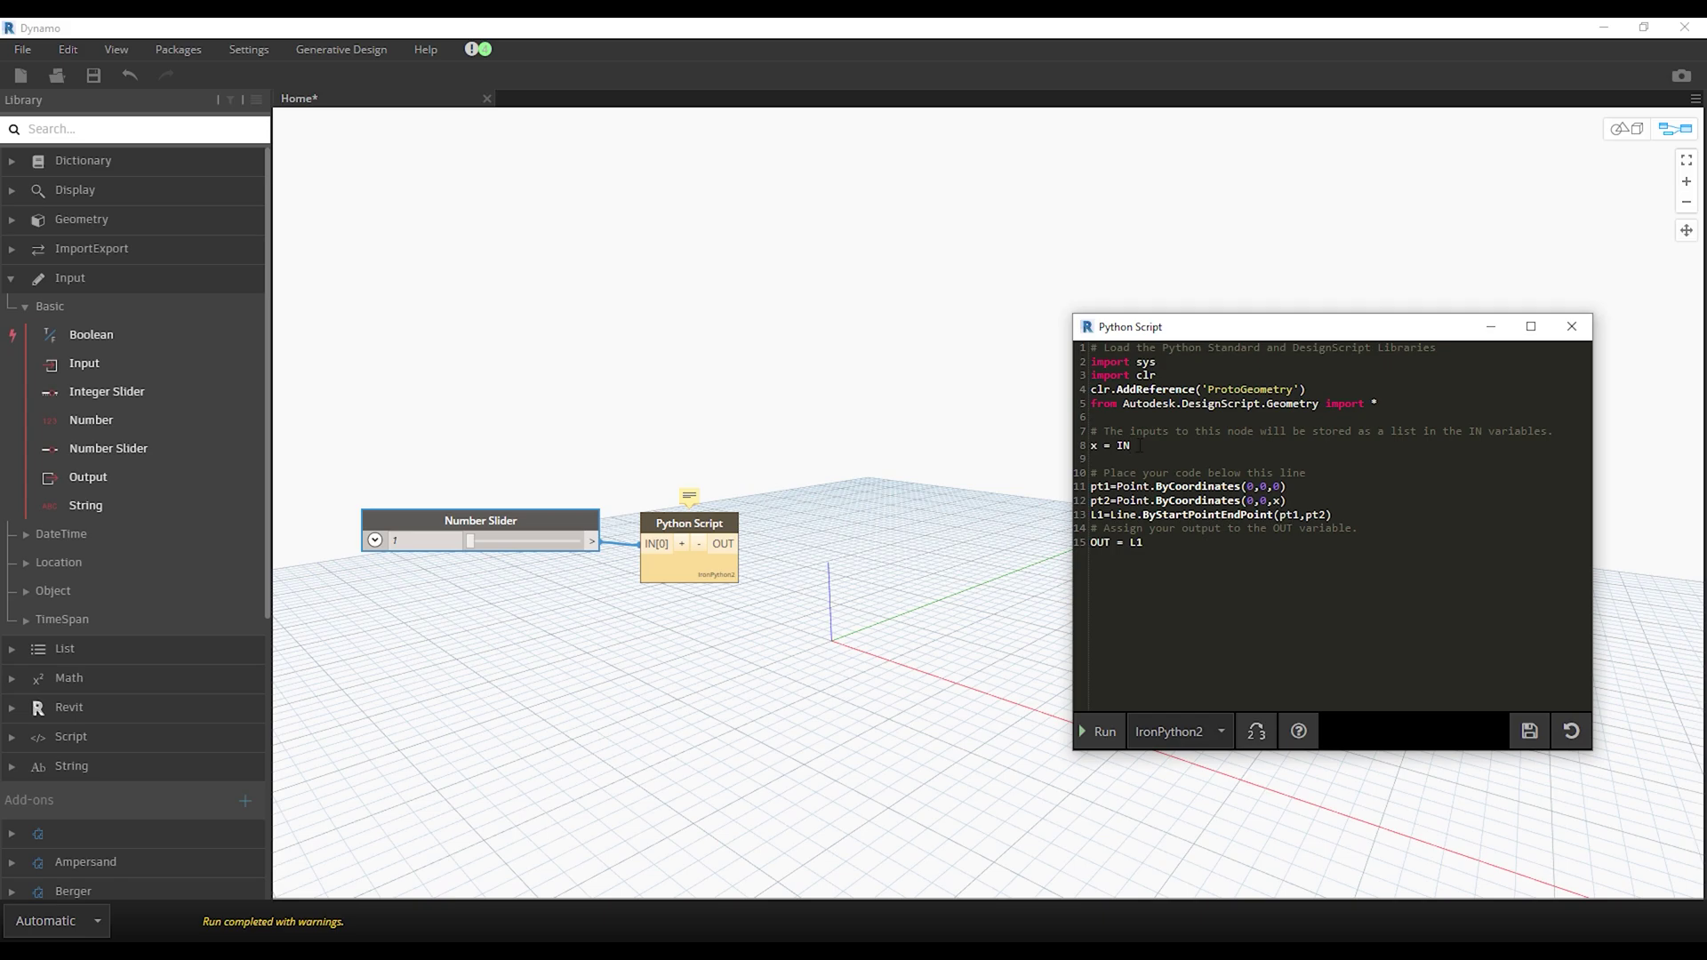
mouse_move(657, 544)
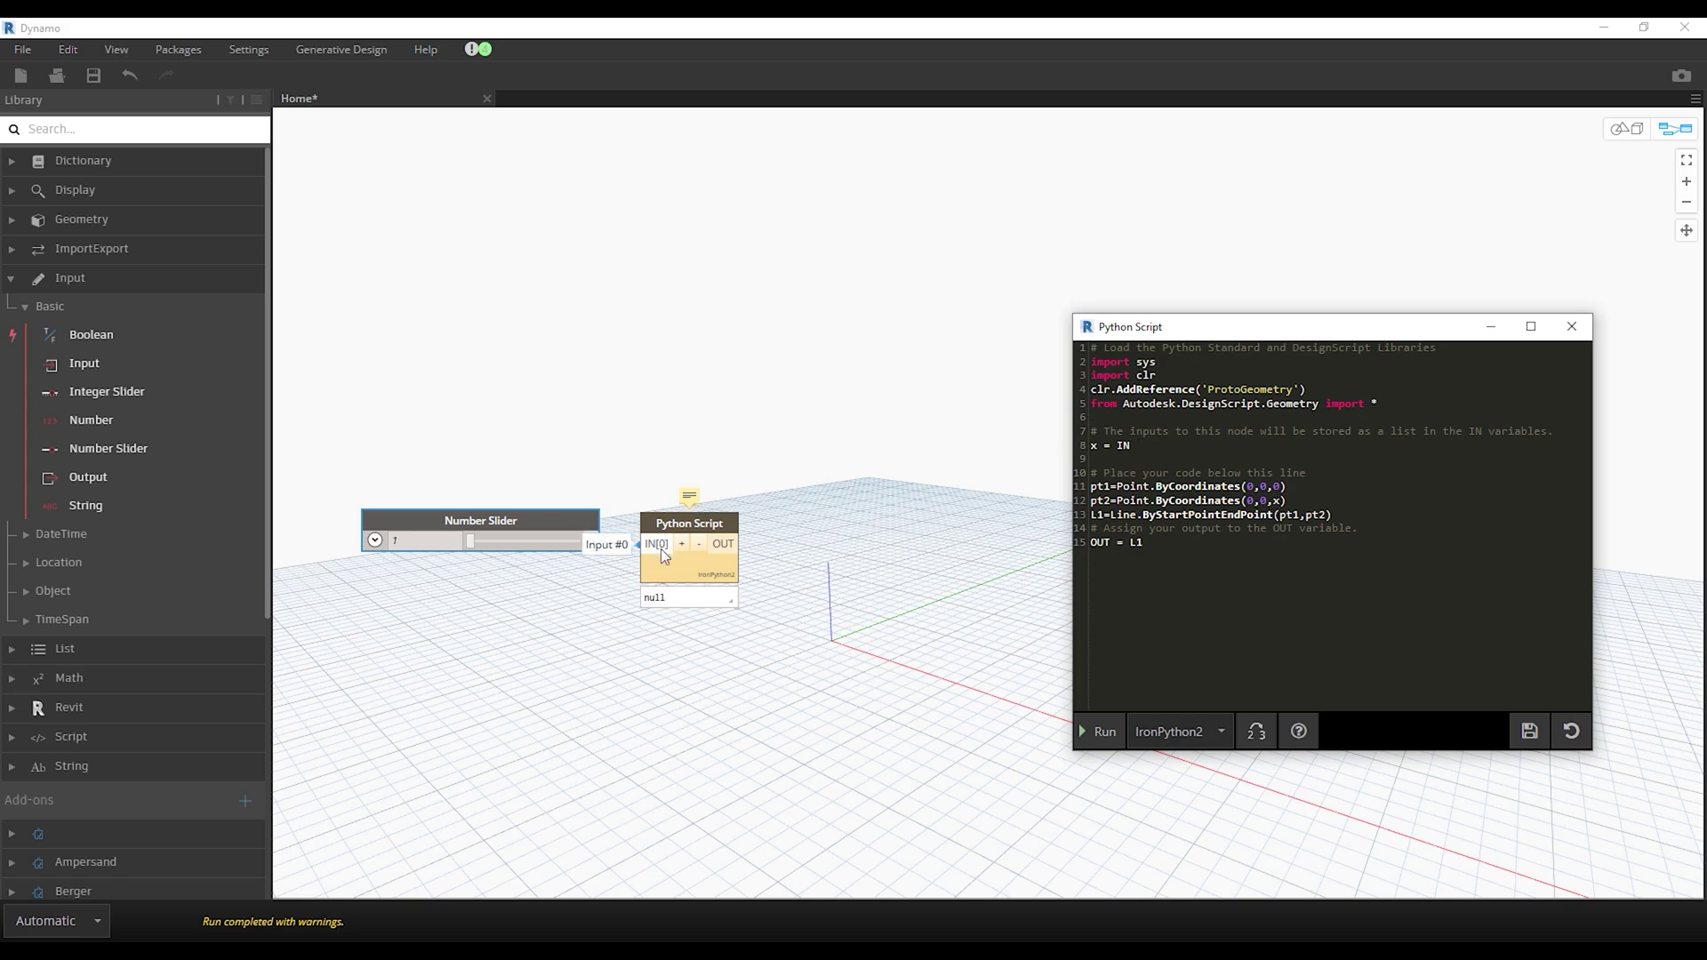
click(1133, 445)
text([)
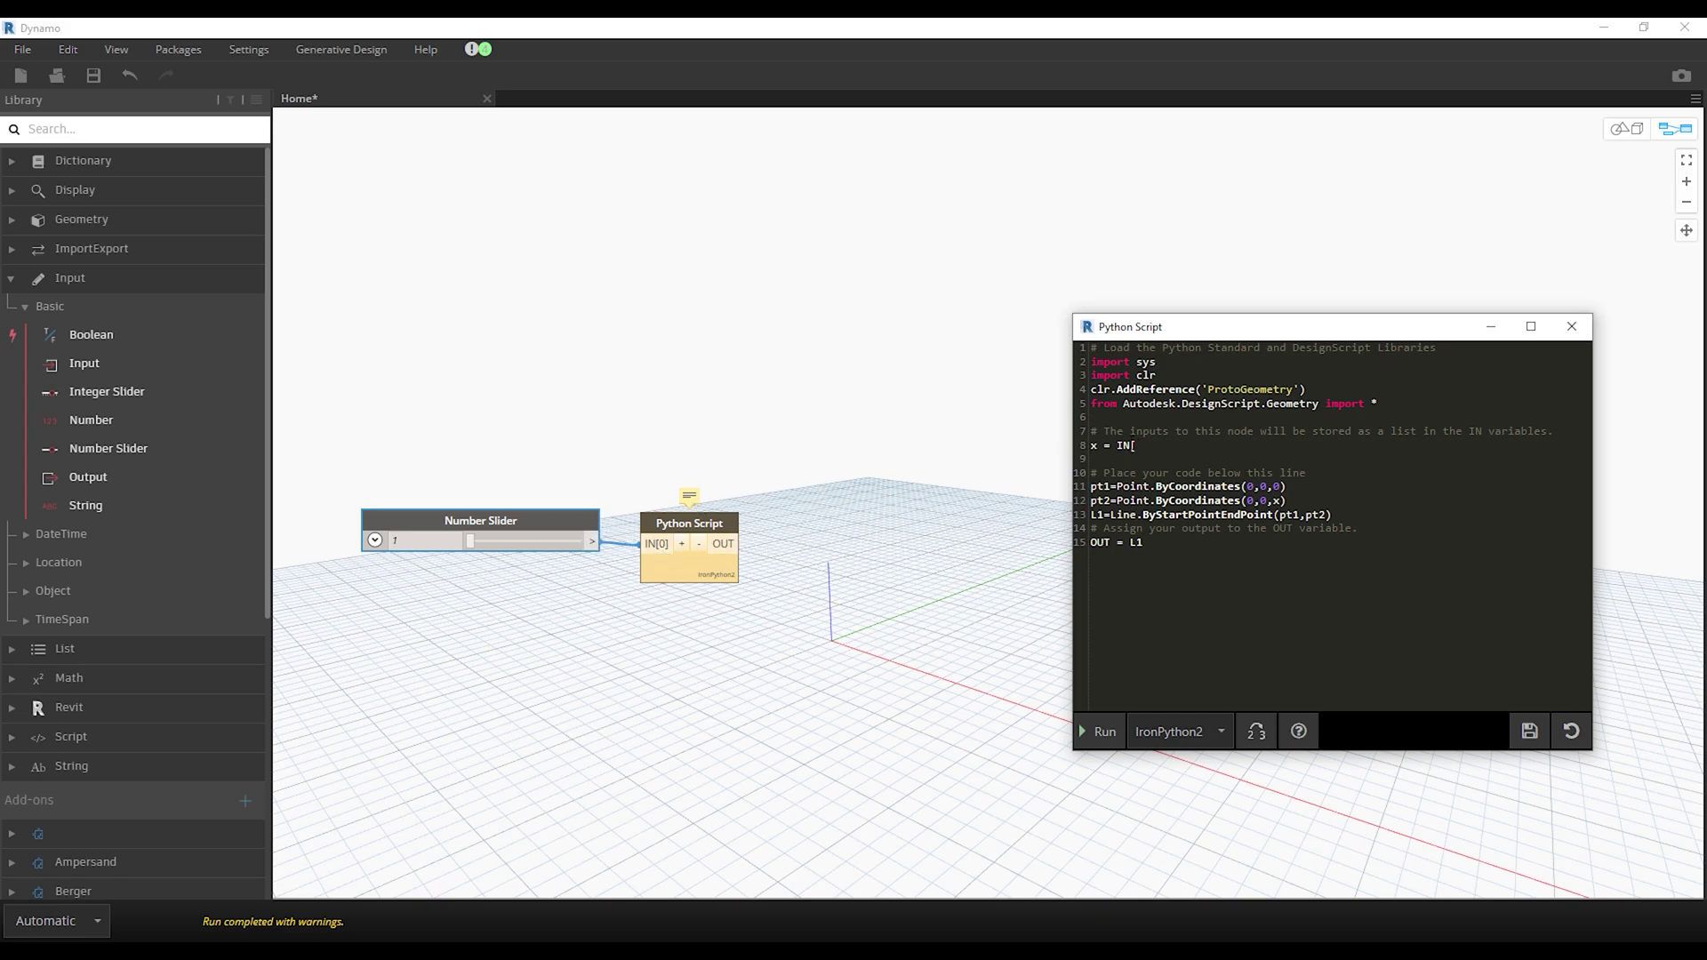
text(0)
click(1094, 730)
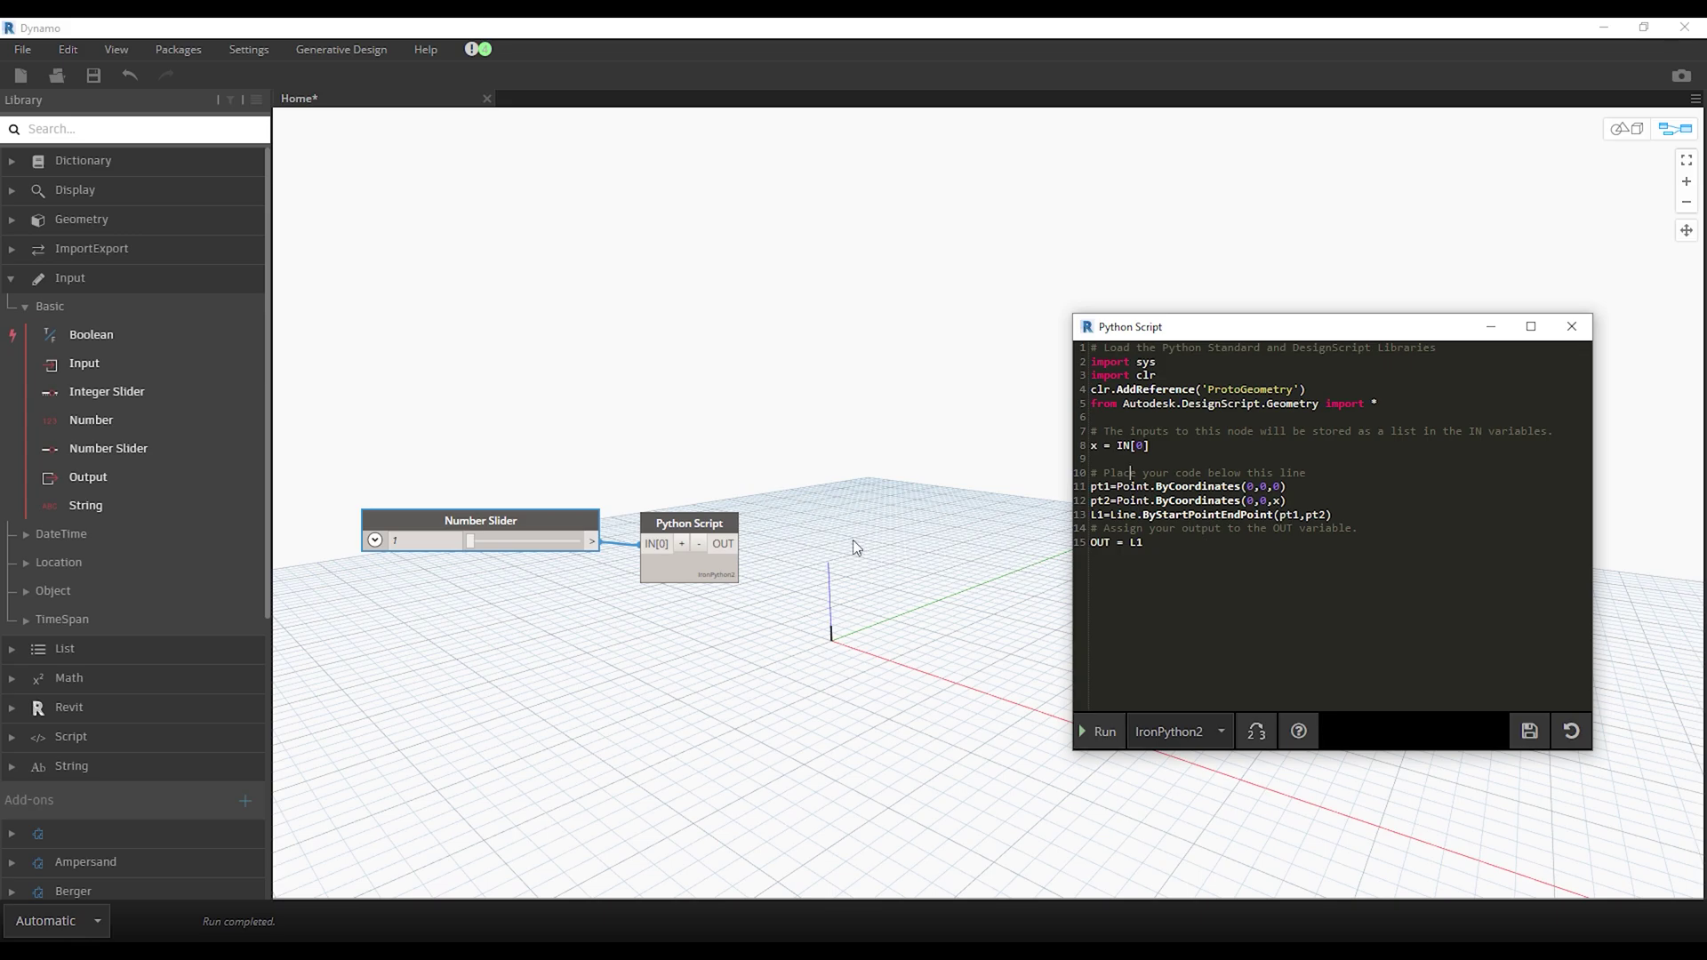
mouse_move(469, 540)
mouse_down()
mouse_move(503, 546)
mouse_move(483, 544)
mouse_up()
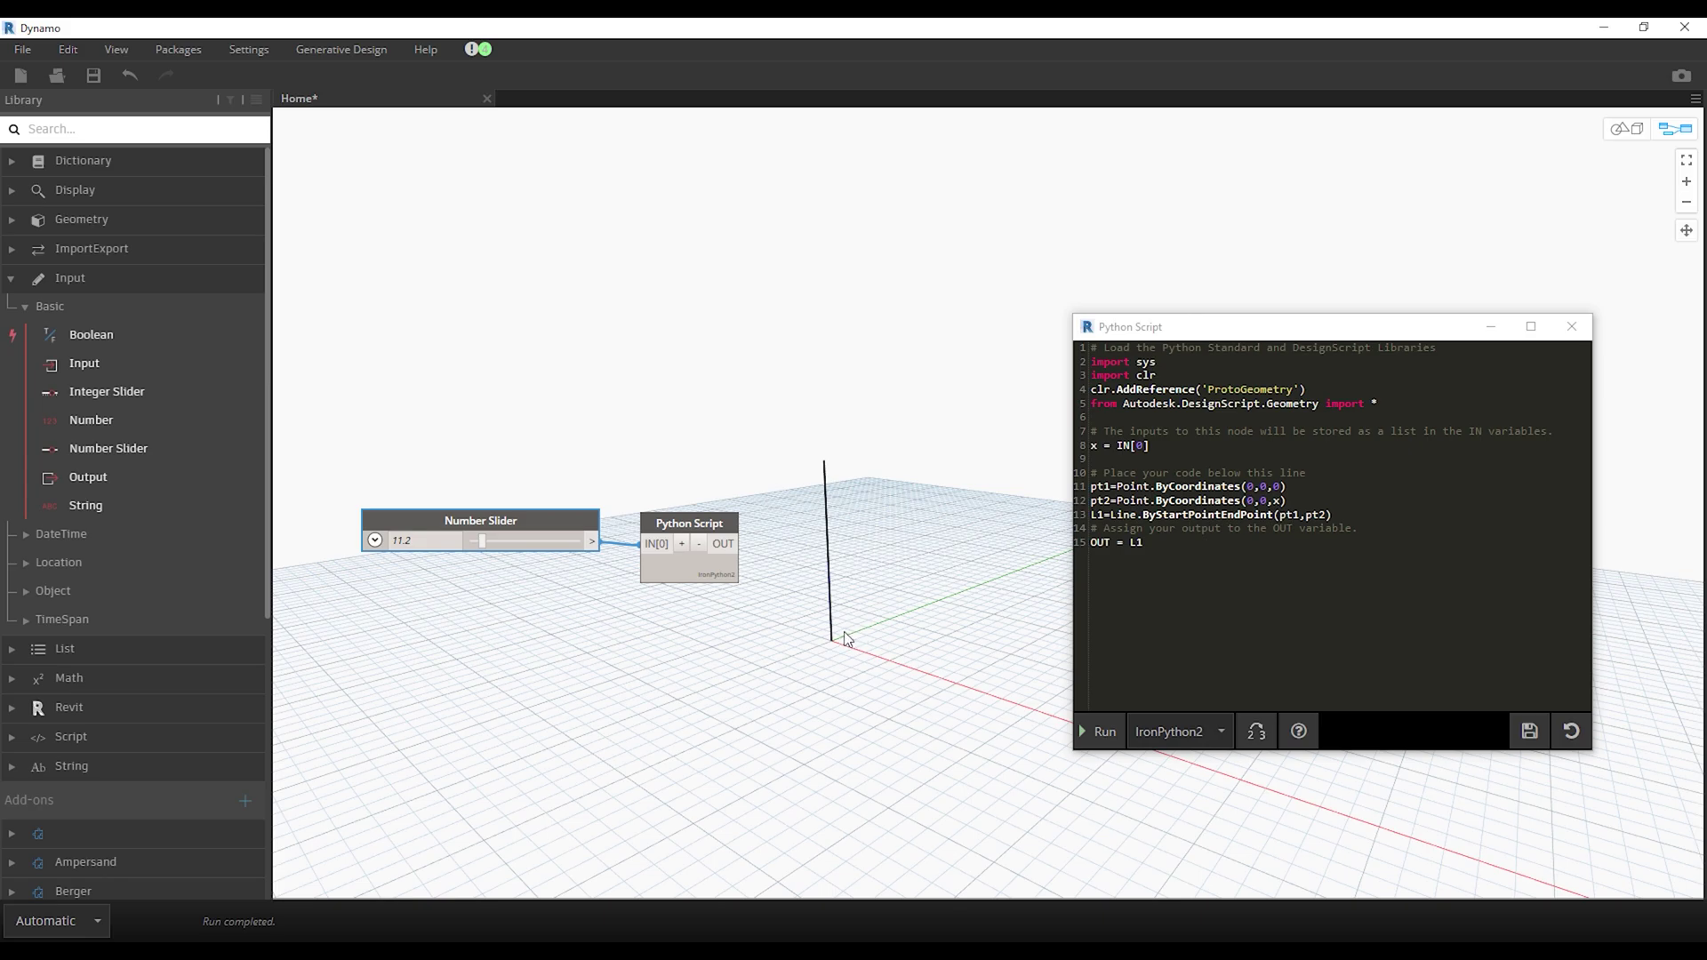
click(1132, 547)
text(,pt1,pt)
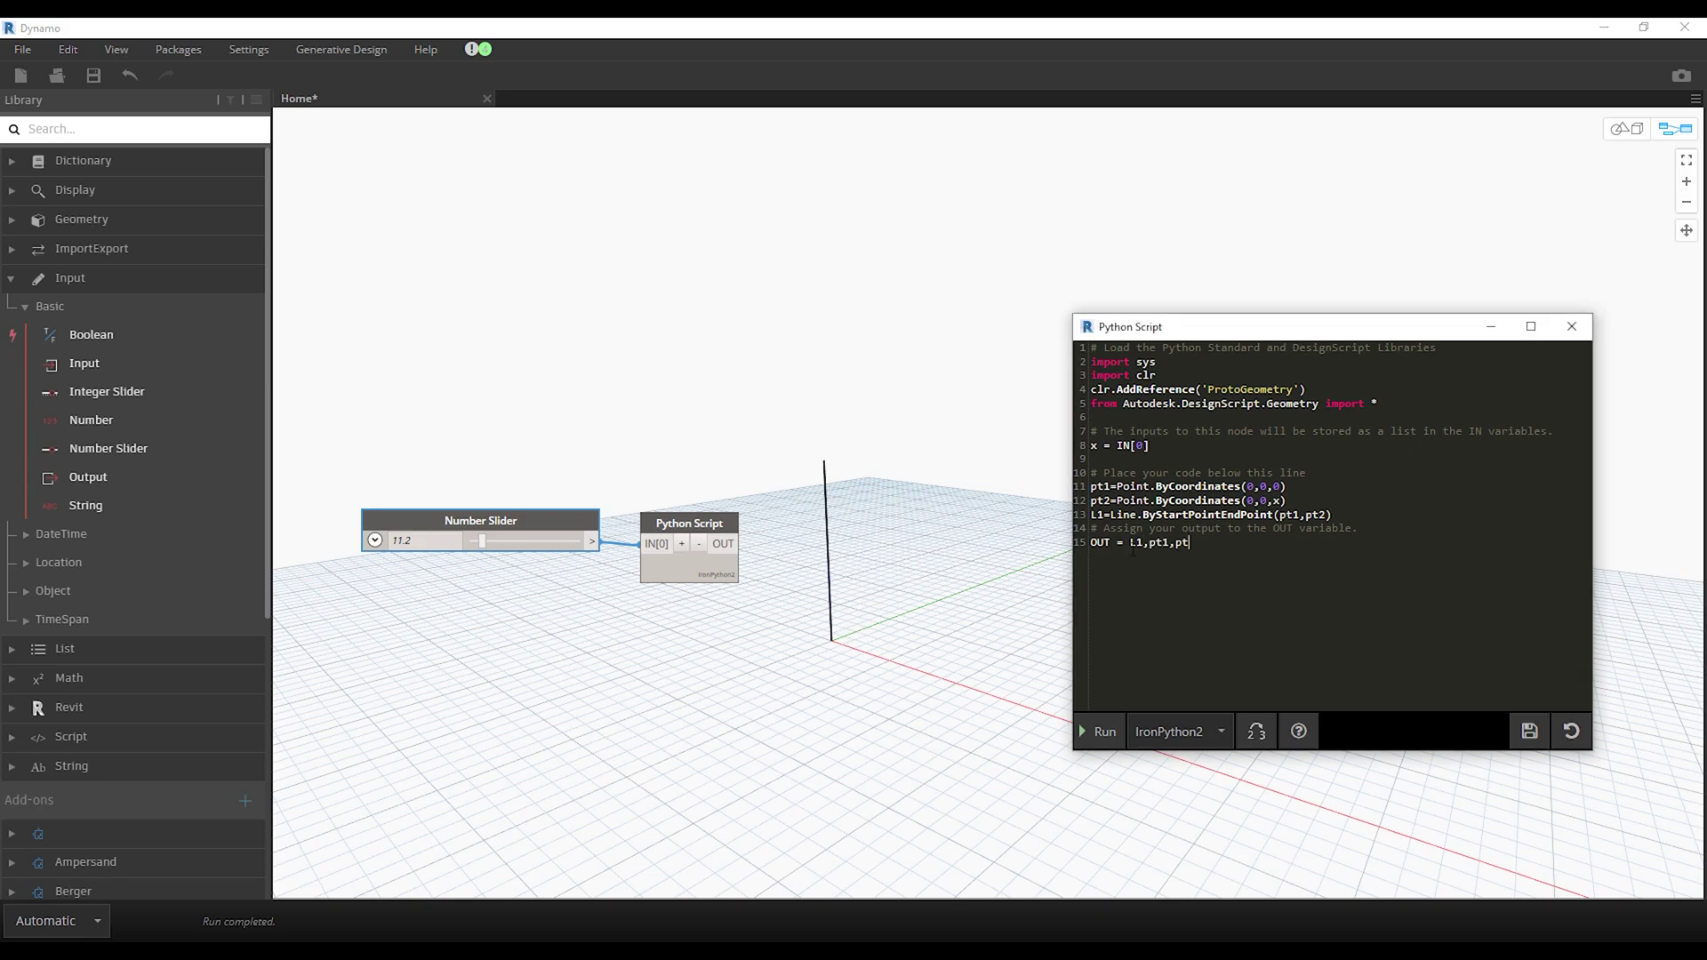
Step: Output L1,pt1,pt2, run the script, and drag the slider up to 14.9
text(2)
click(1099, 732)
click(487, 542)
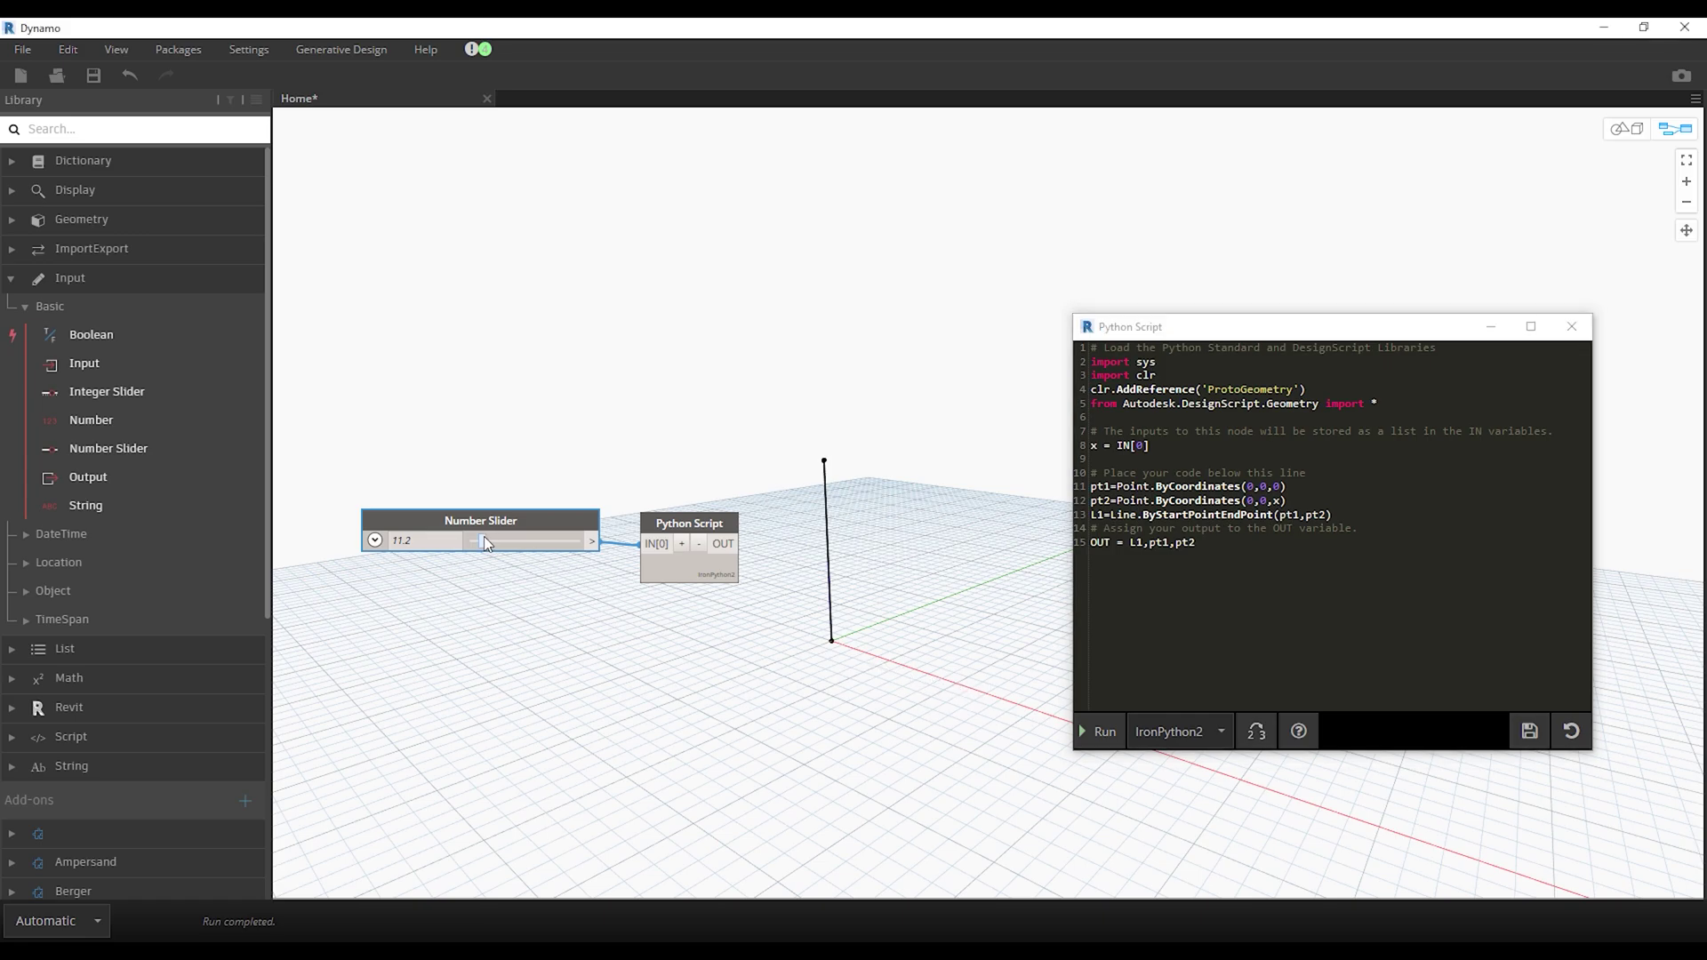
mouse_move(485, 537)
mouse_down()
mouse_move(509, 537)
mouse_move(488, 536)
mouse_up()
Step: Add a Point.ByCoordinates node from Geometry > Points and place it at the lower-left of the canvas
click(160, 221)
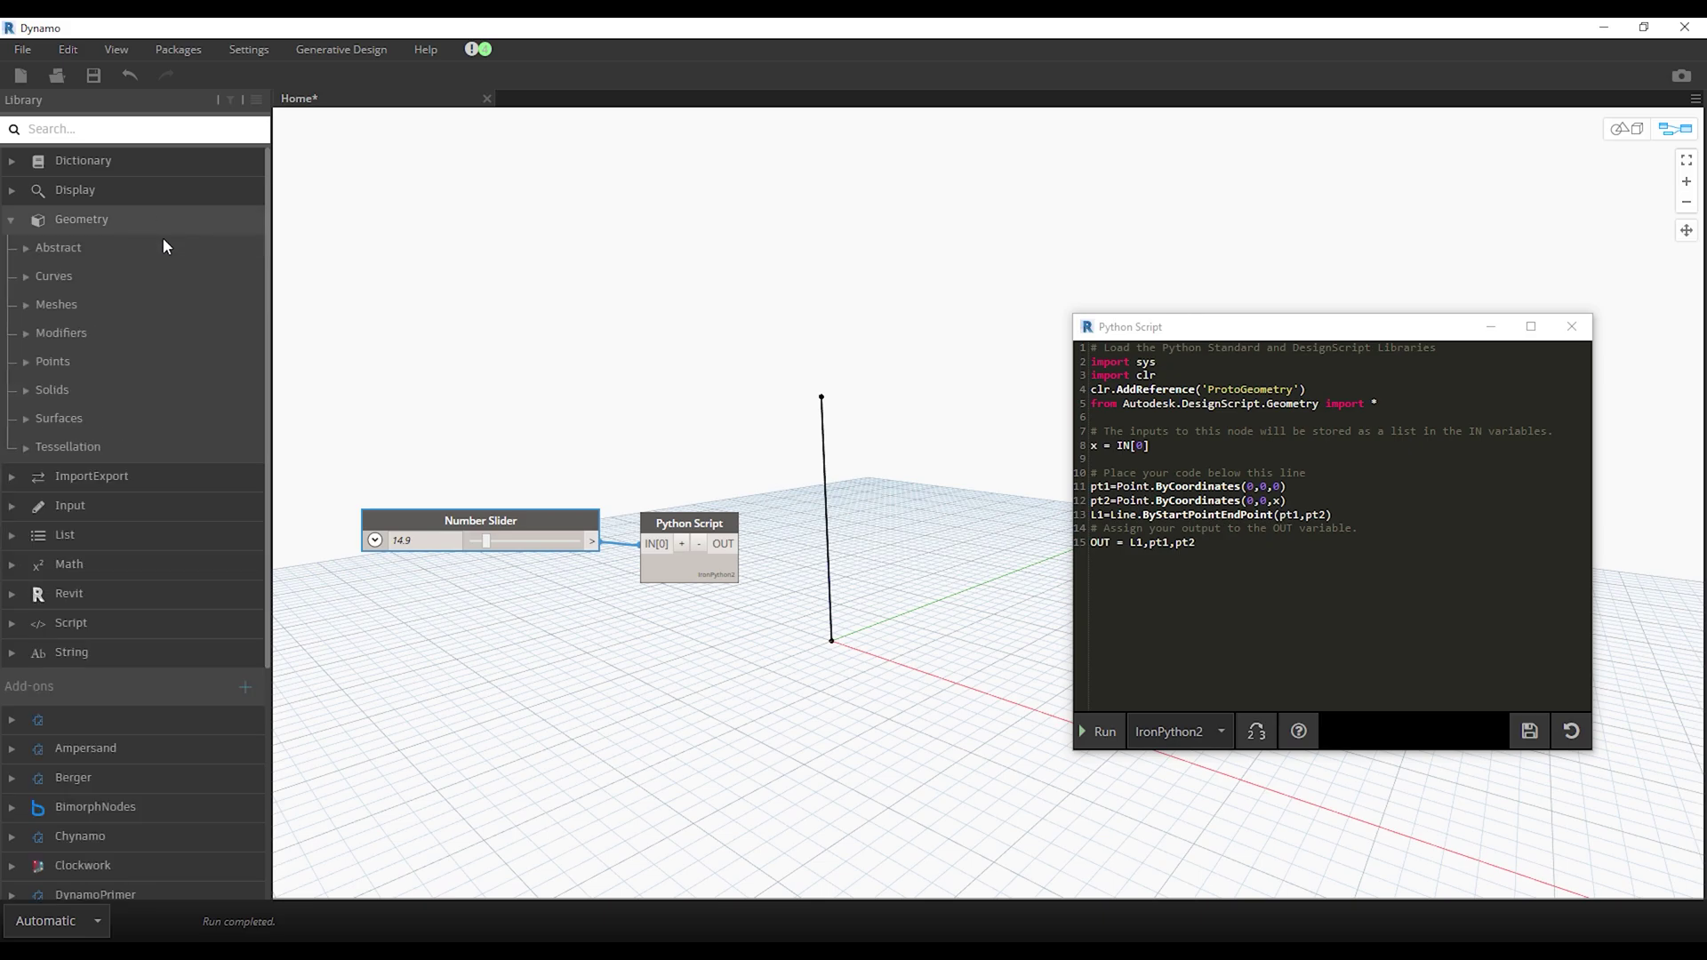
click(152, 363)
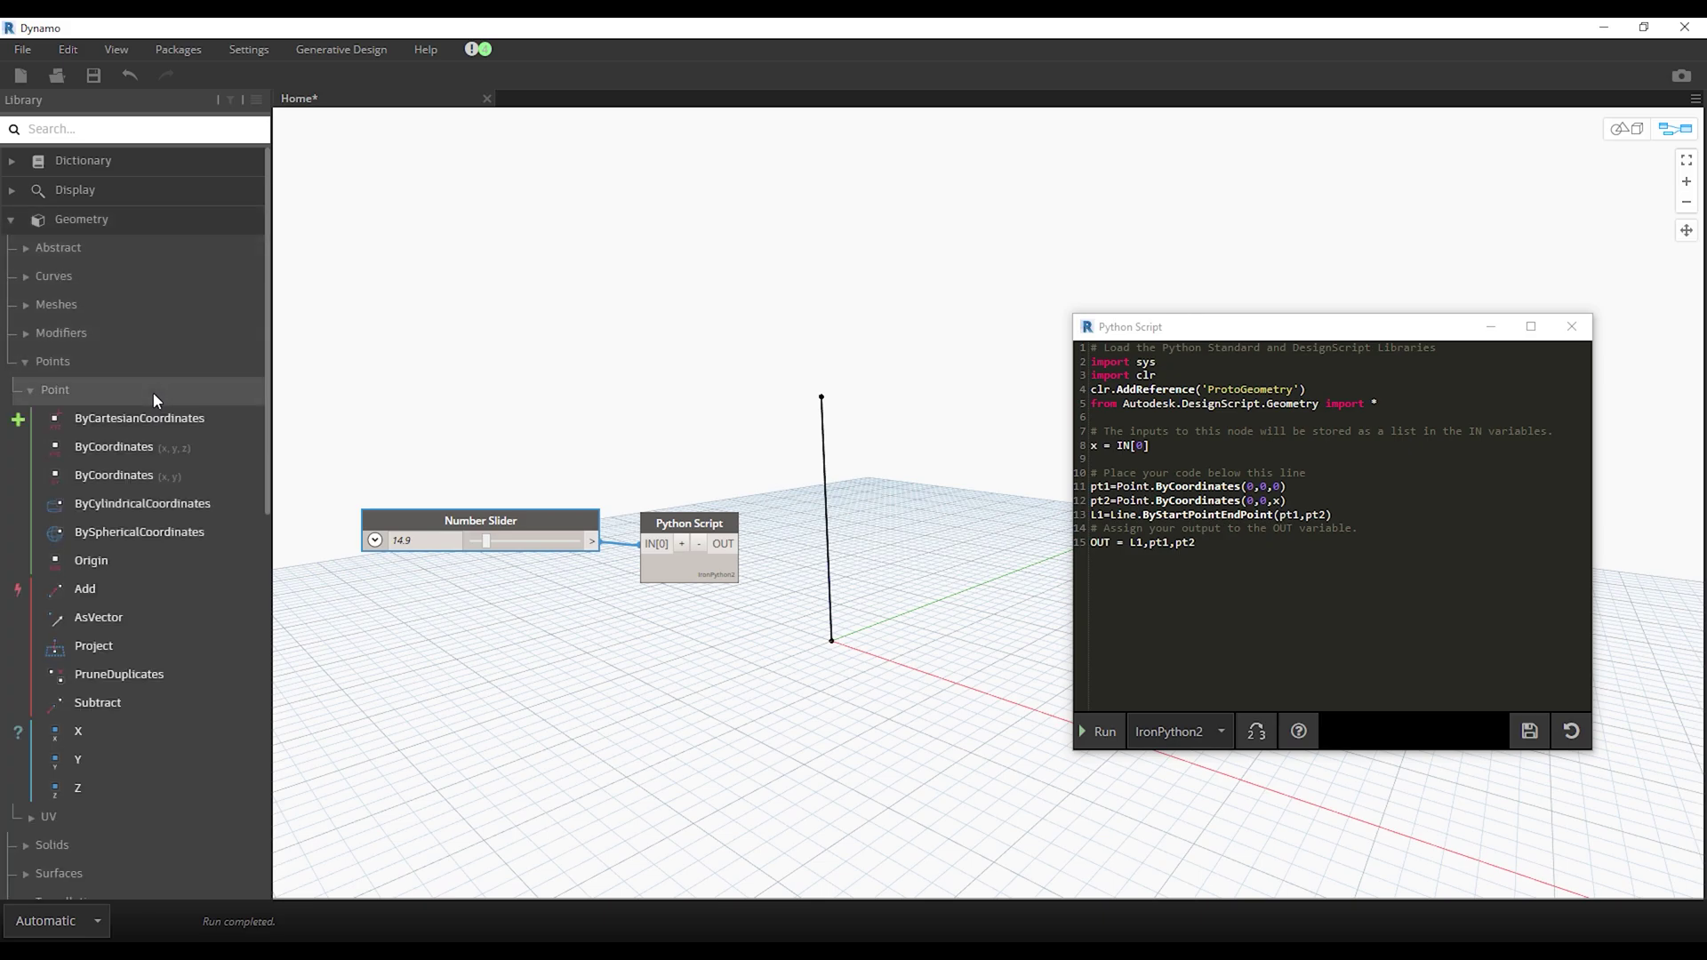
click(177, 445)
drag(1055, 485, 566, 692)
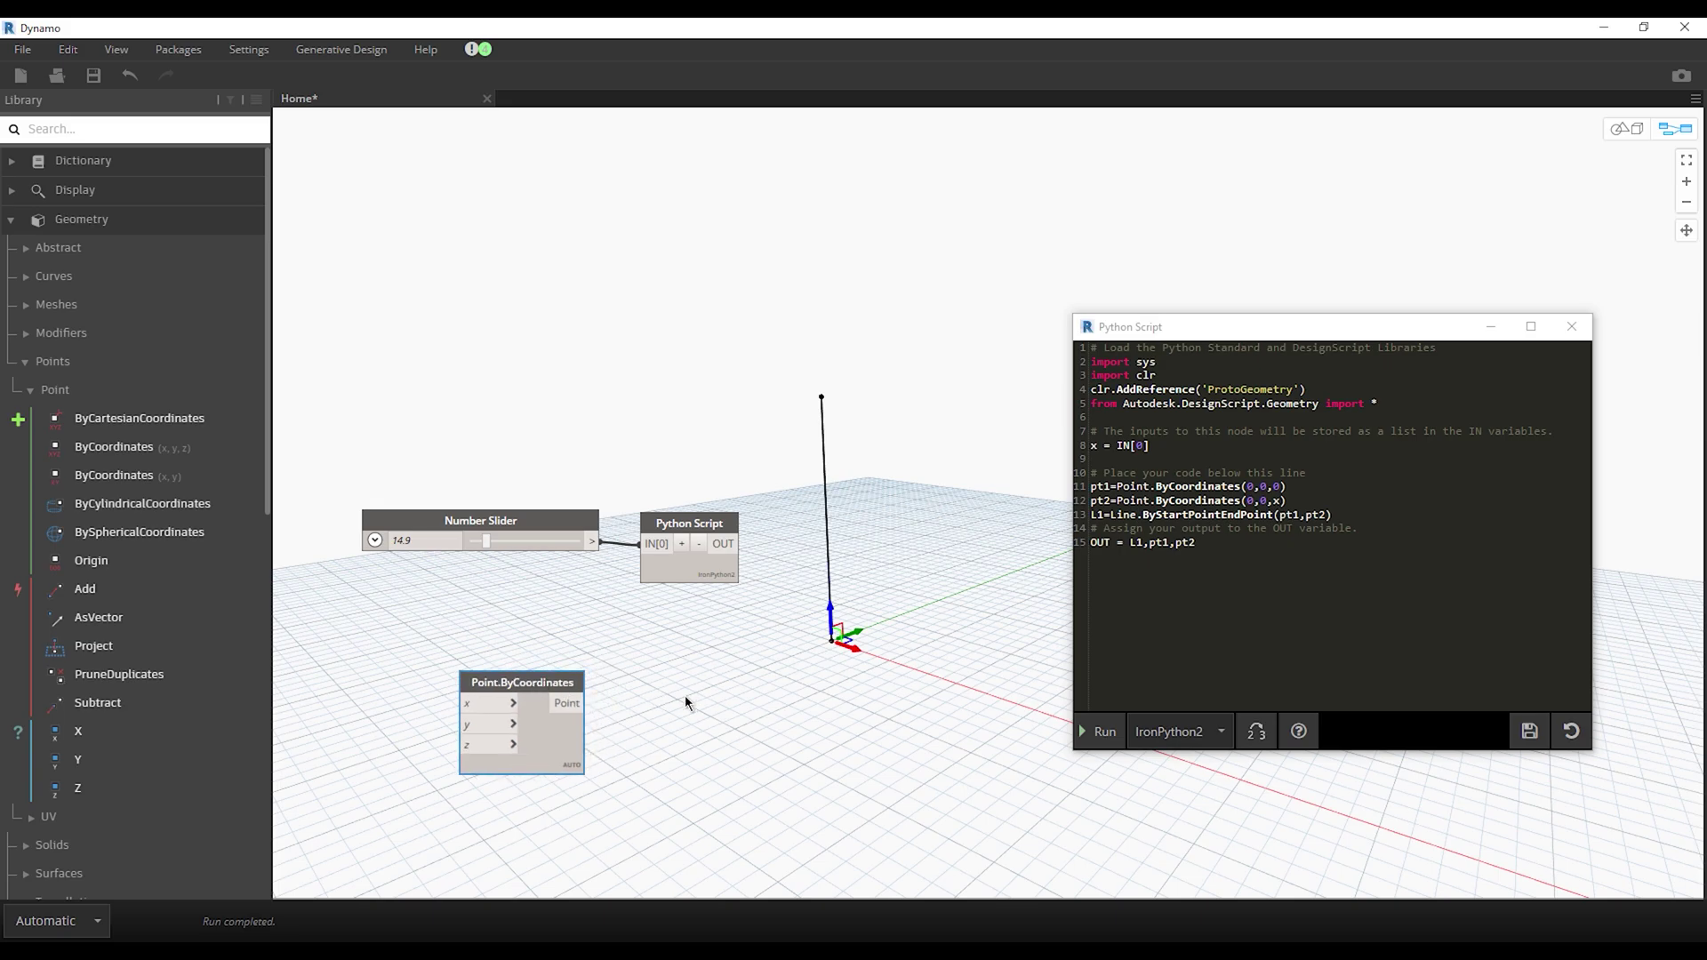
Step: Set the point's x with a '5' Code Block and wire the point into new Python Script input IN[1]
double_click(361, 701)
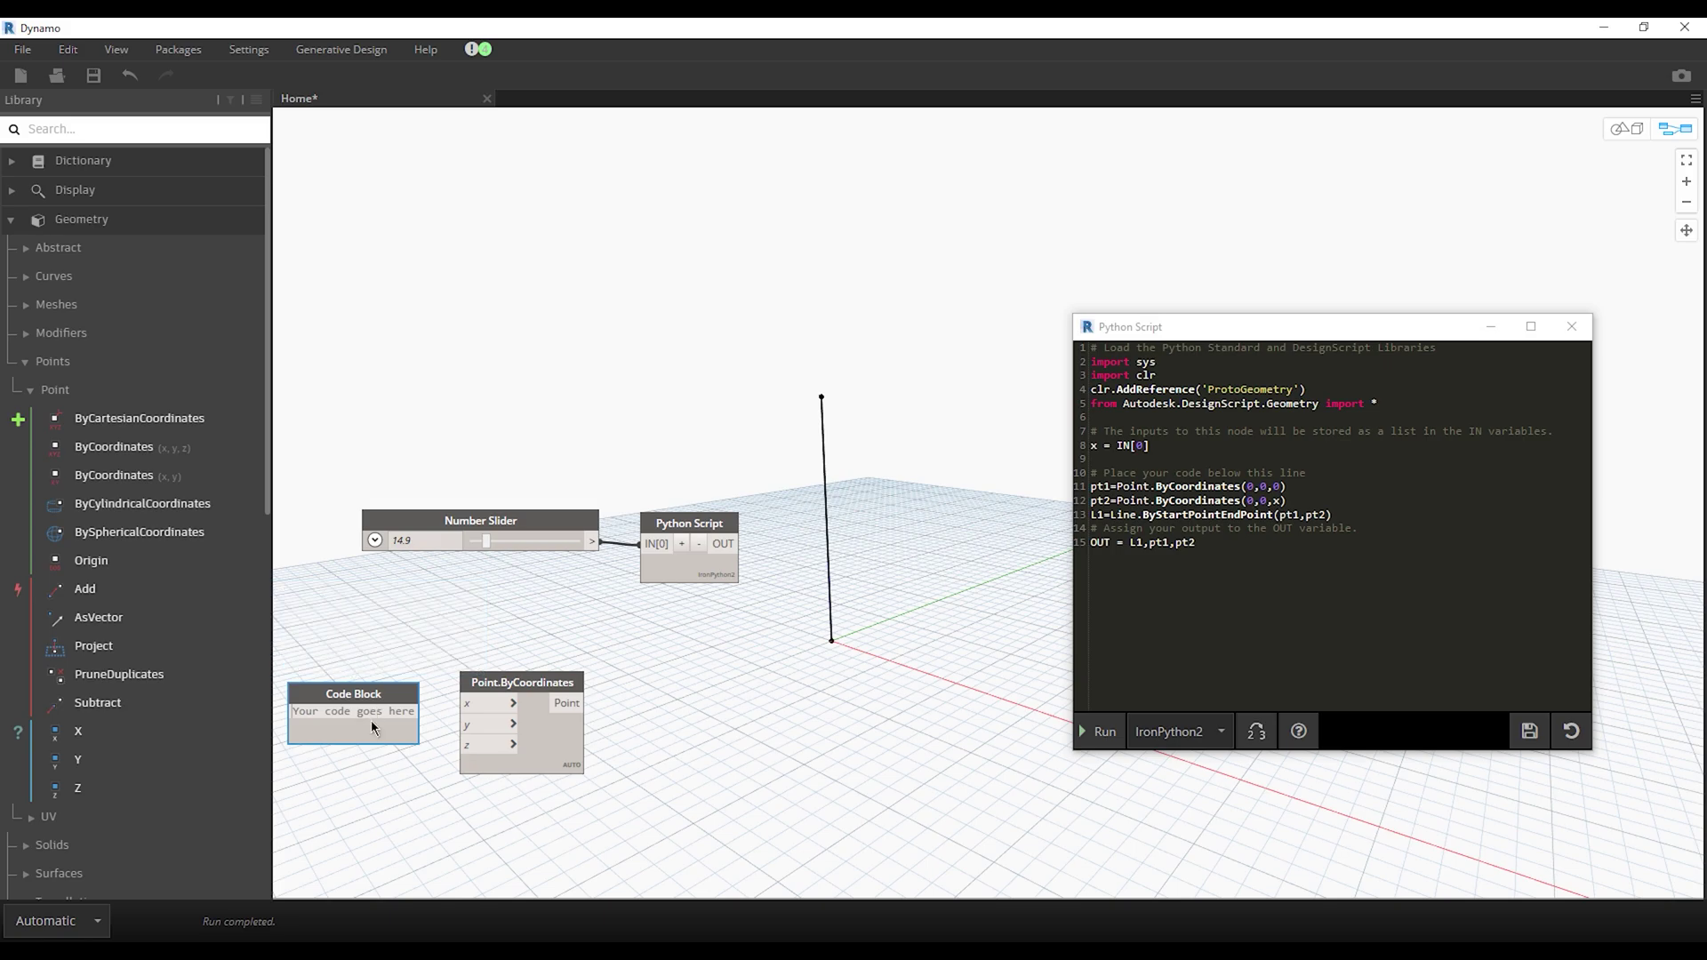
text(5)
click(394, 761)
drag(350, 712, 459, 703)
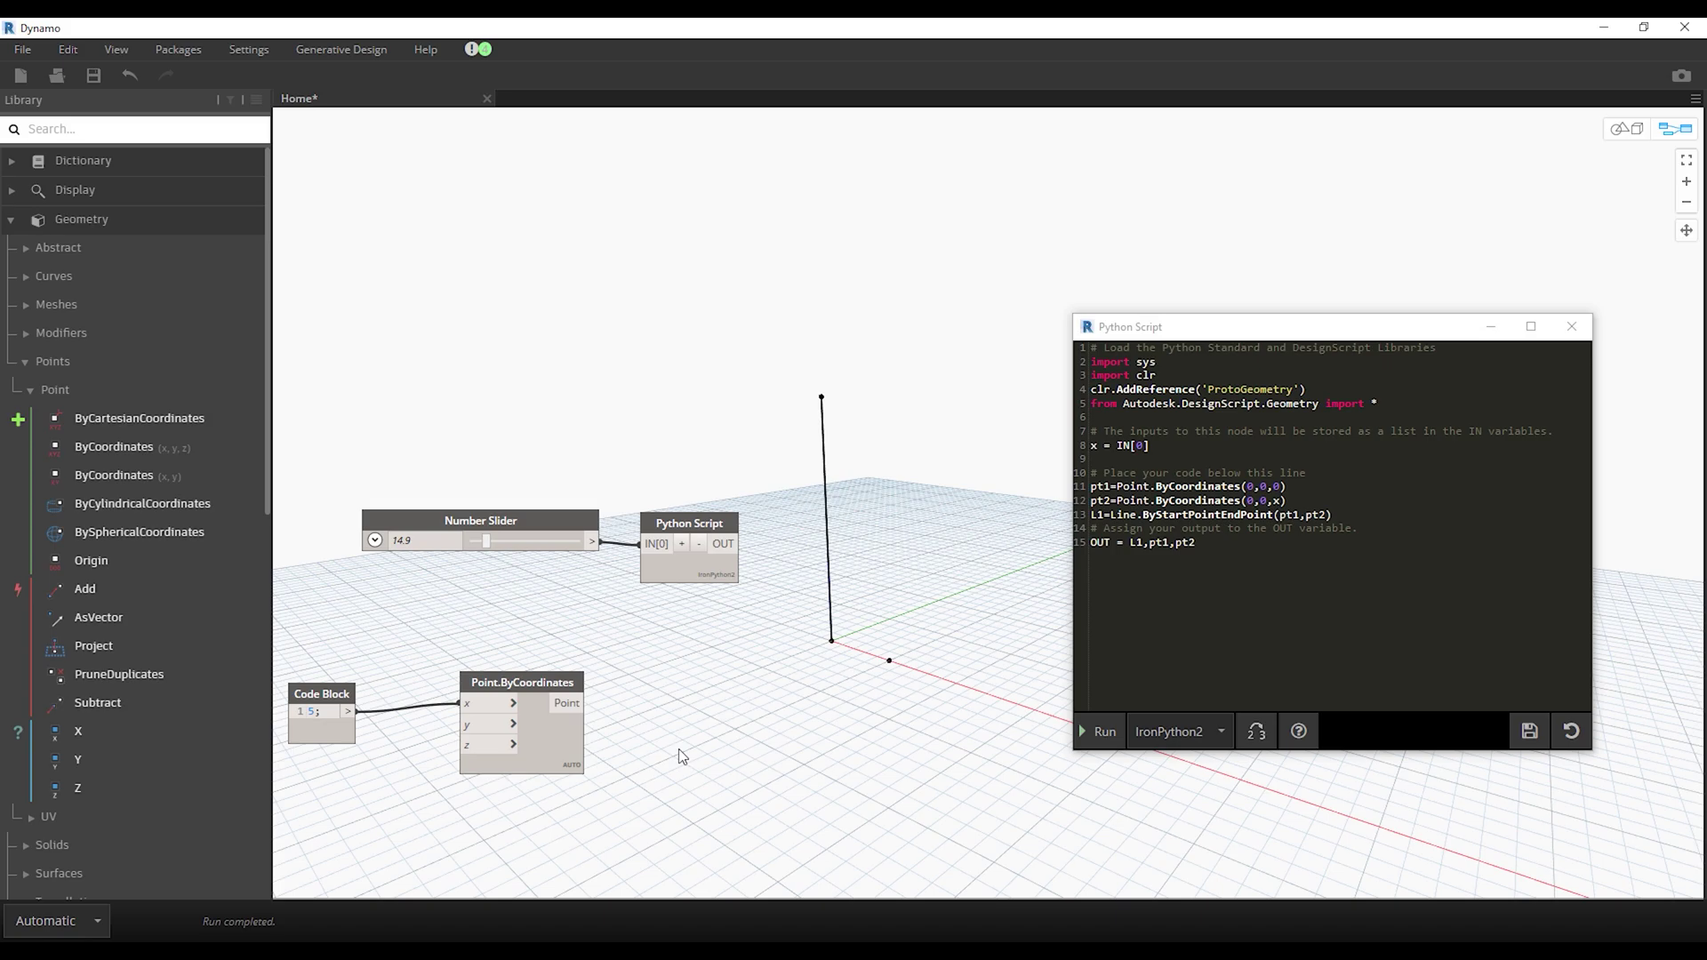
click(681, 543)
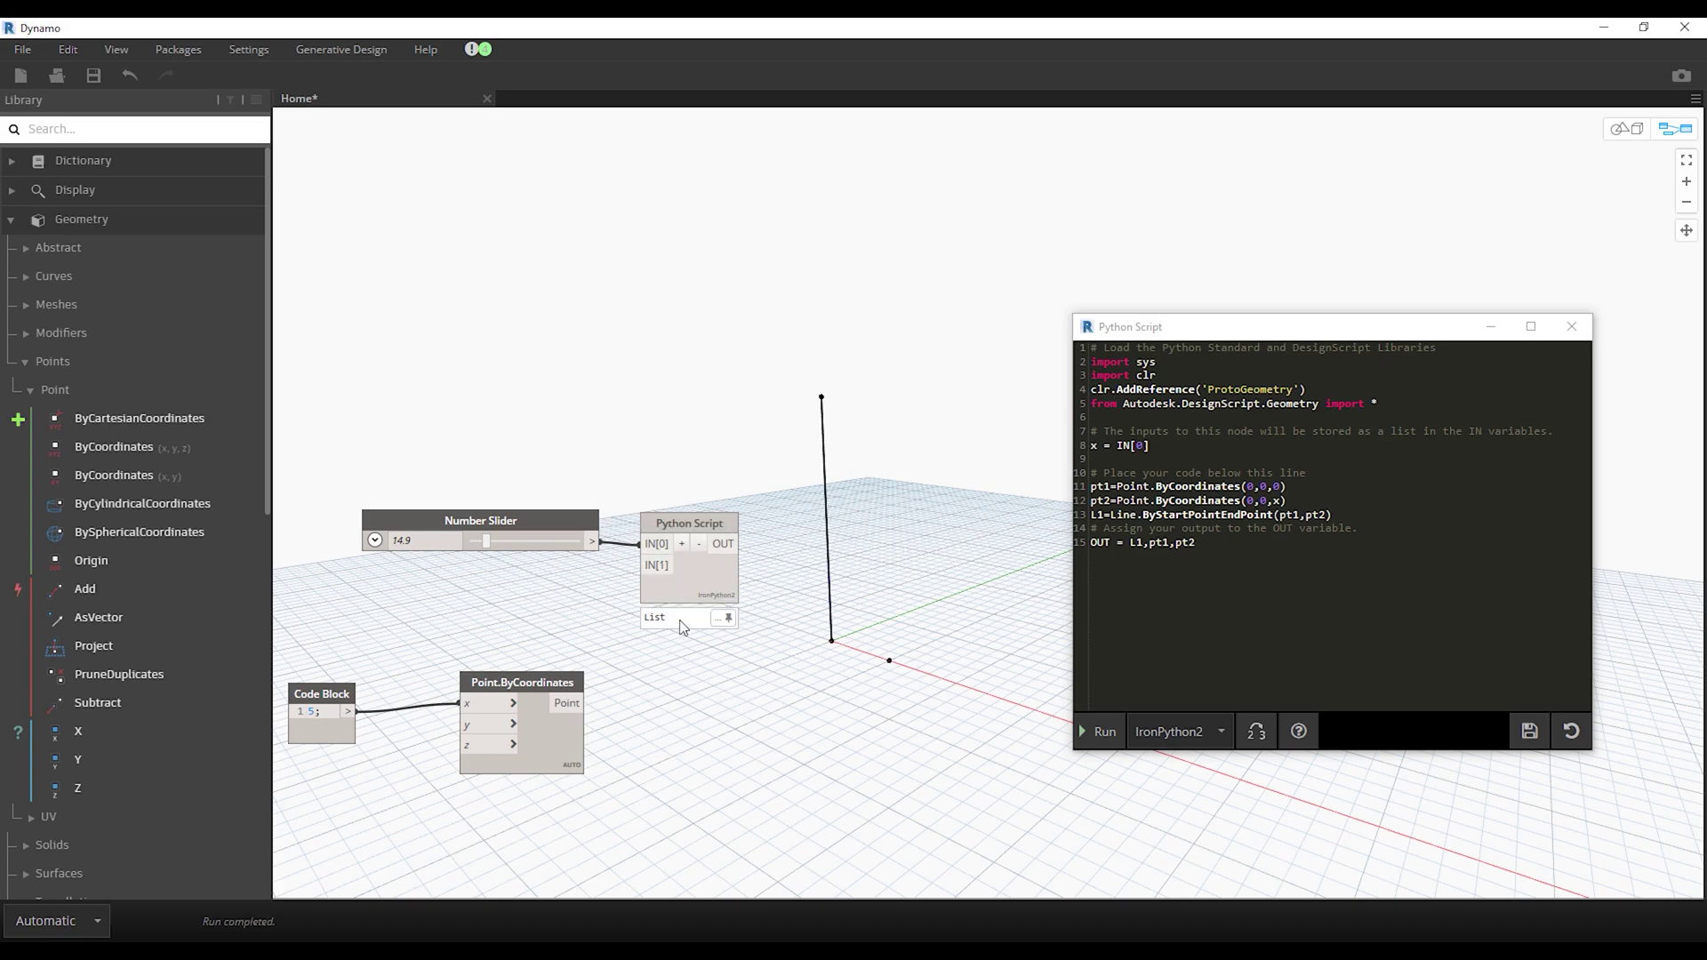
drag(601, 704, 653, 566)
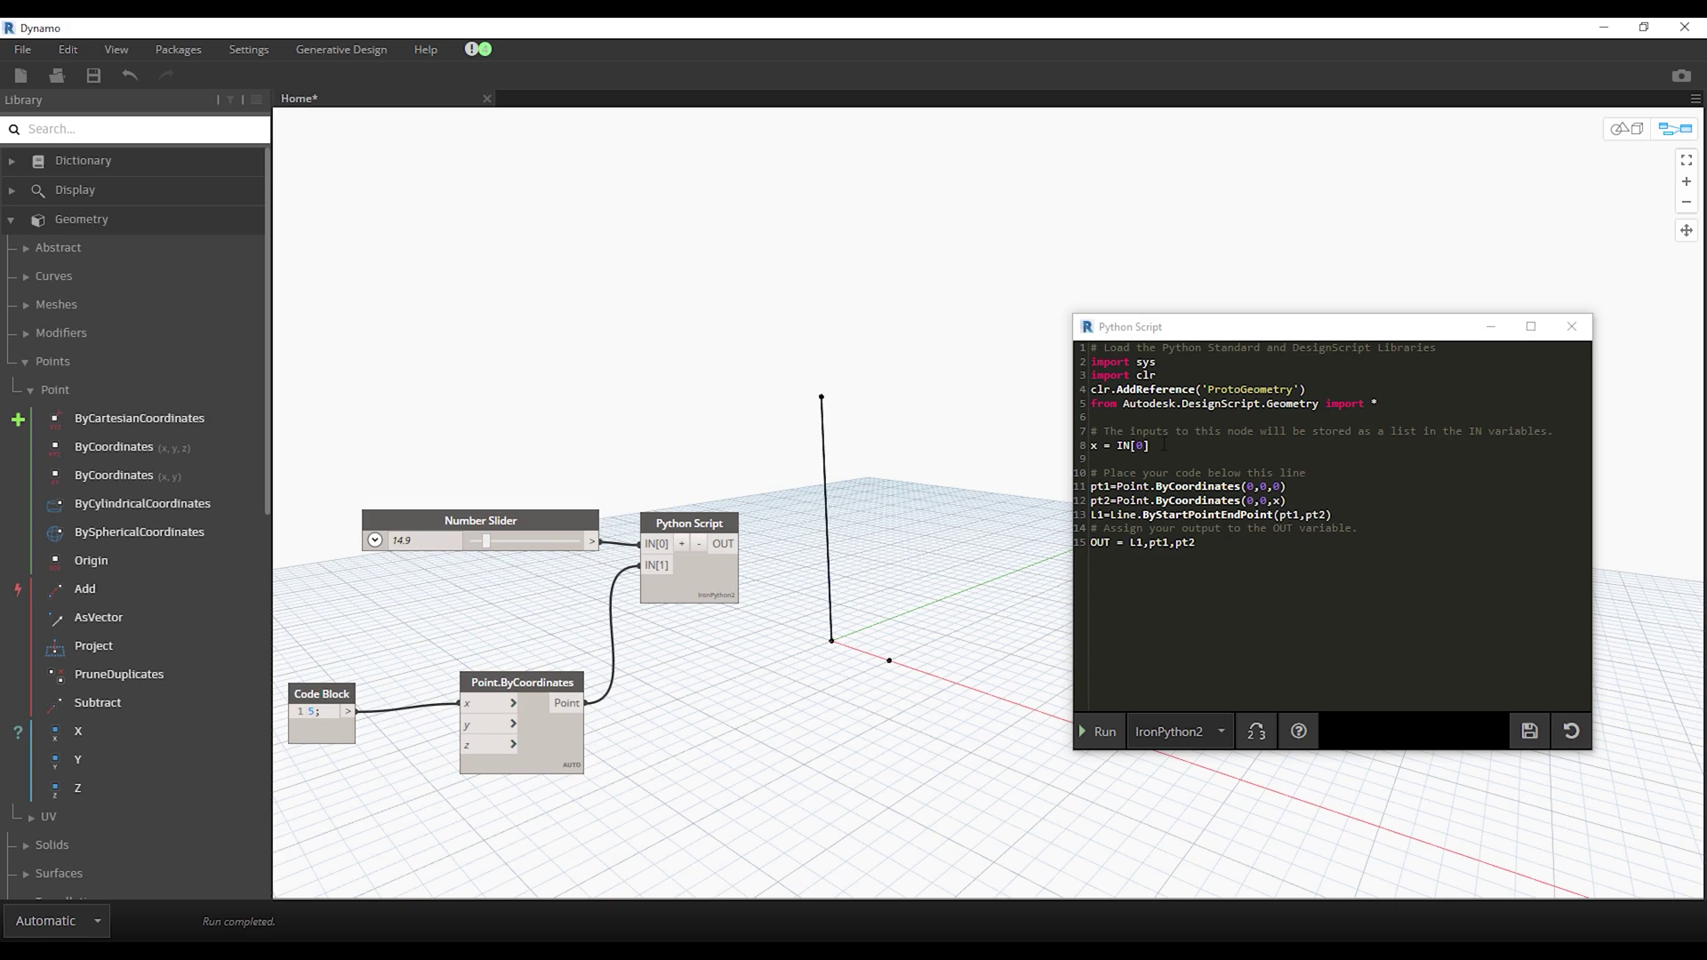
Step: Add the script line 'pt3 = IN[1]' below the first-input line
drag(1164, 445, 1091, 445)
key(ctrl+c)
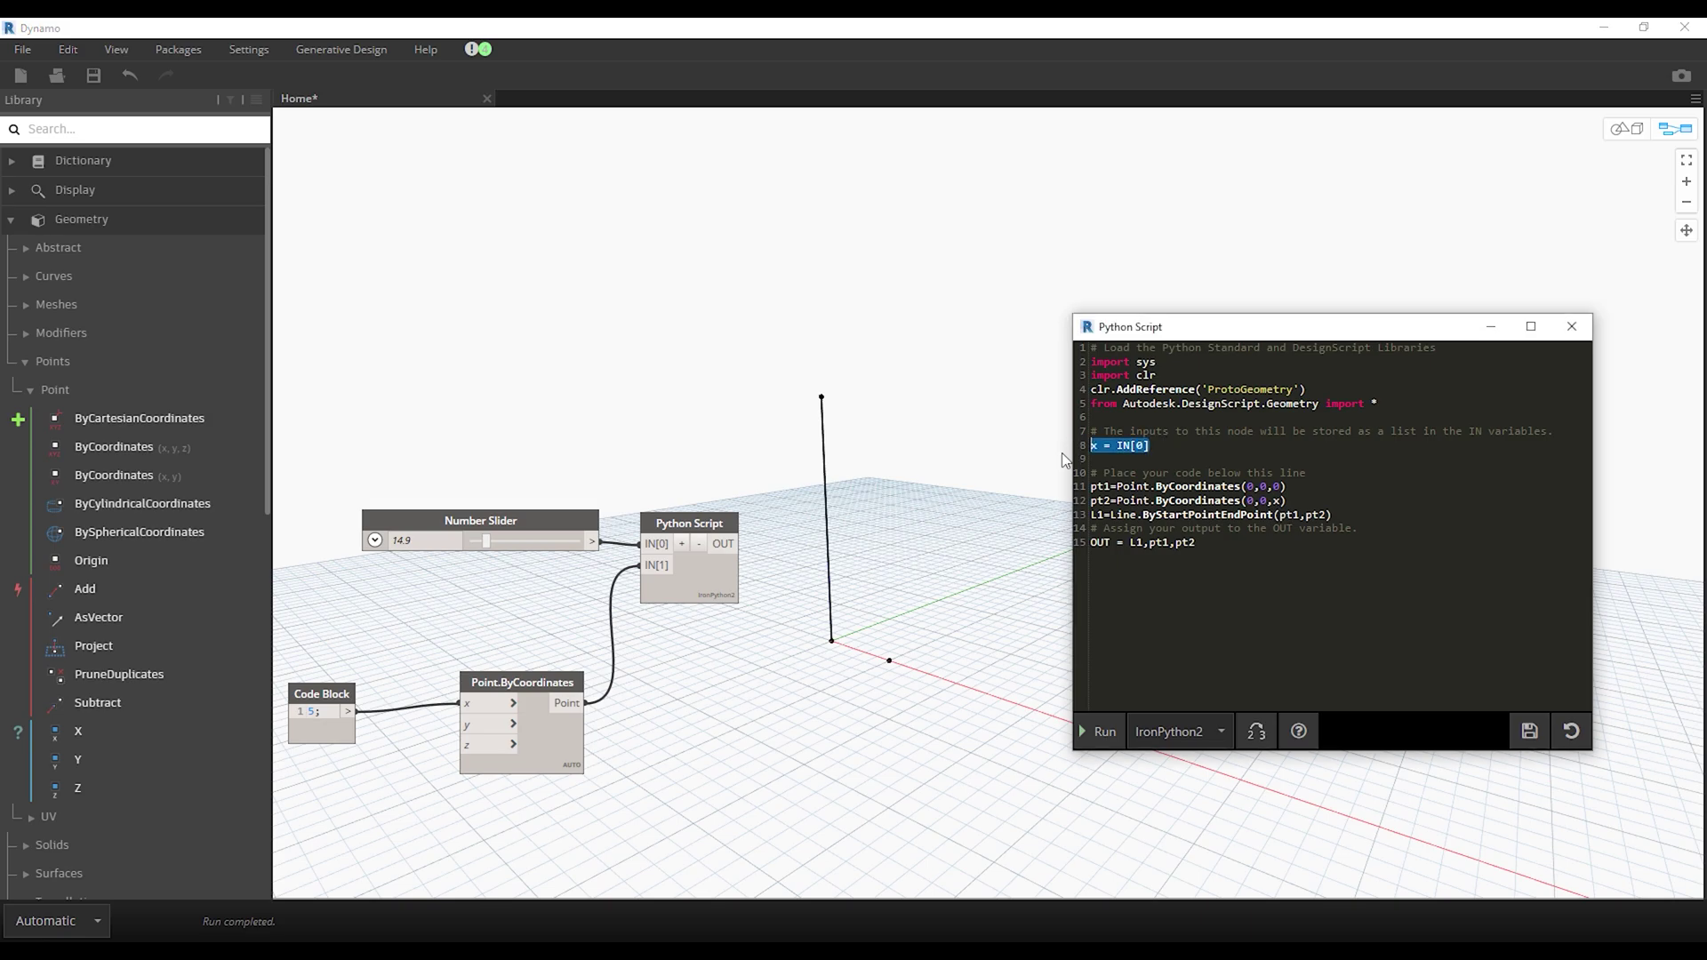
key(Down)
key(ctrl+v)
double_click(1139, 459)
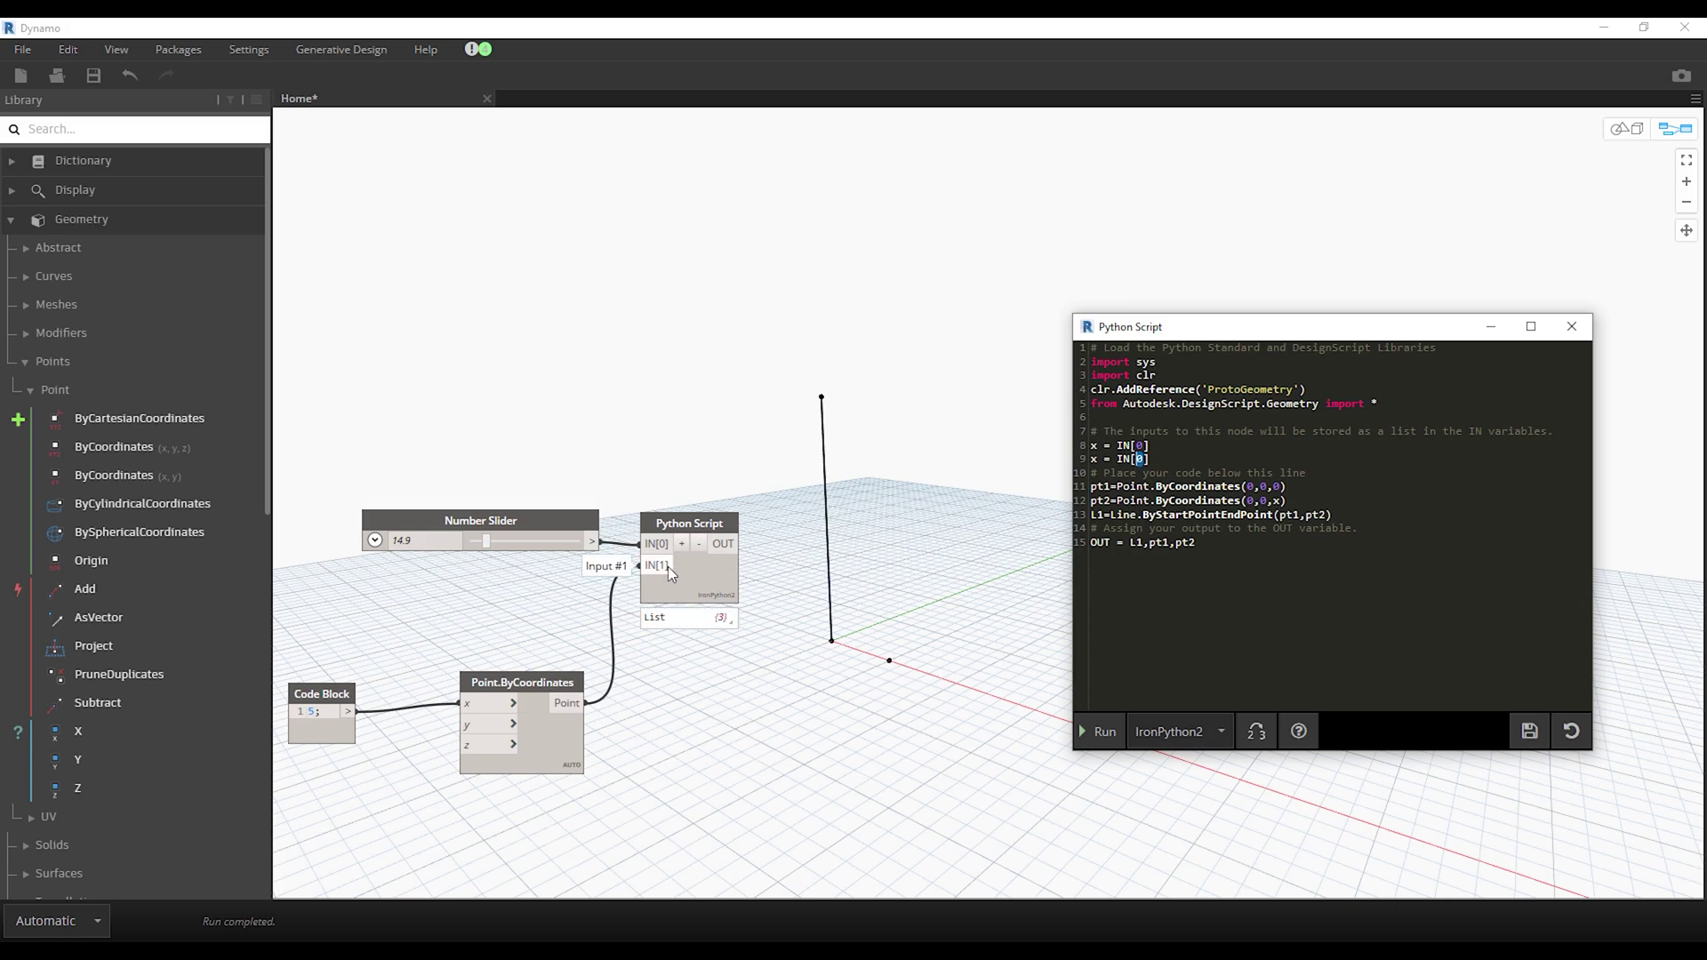
text(1)
double_click(1095, 459)
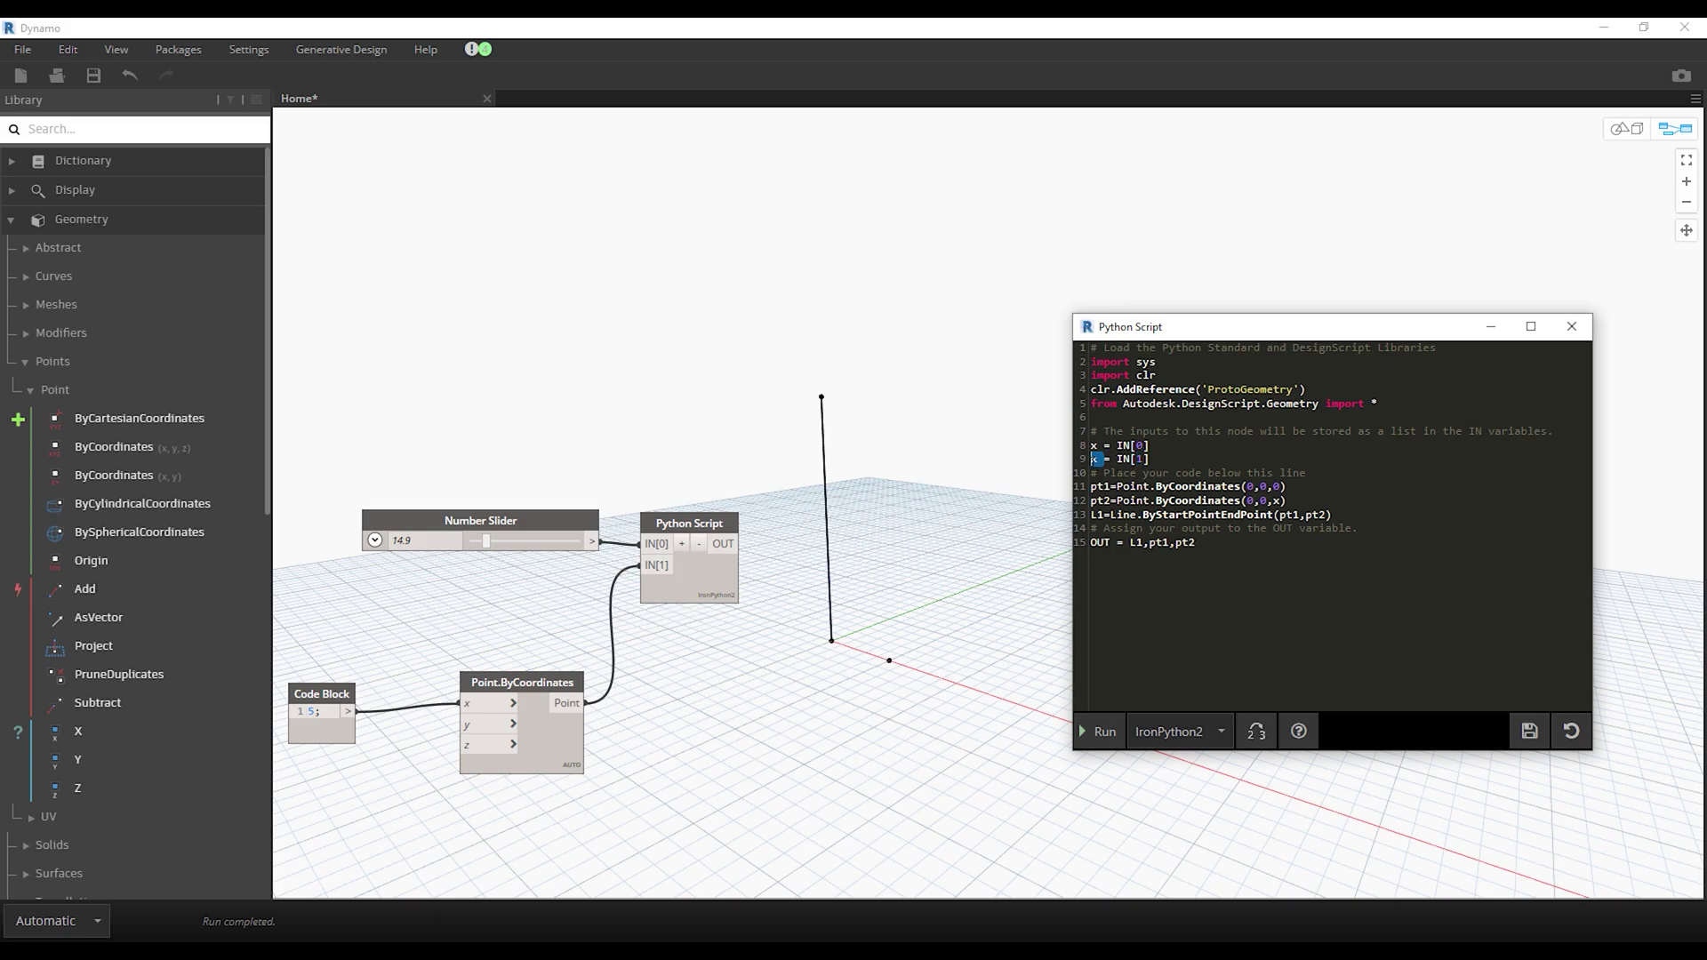
text(pt3)
click(1051, 490)
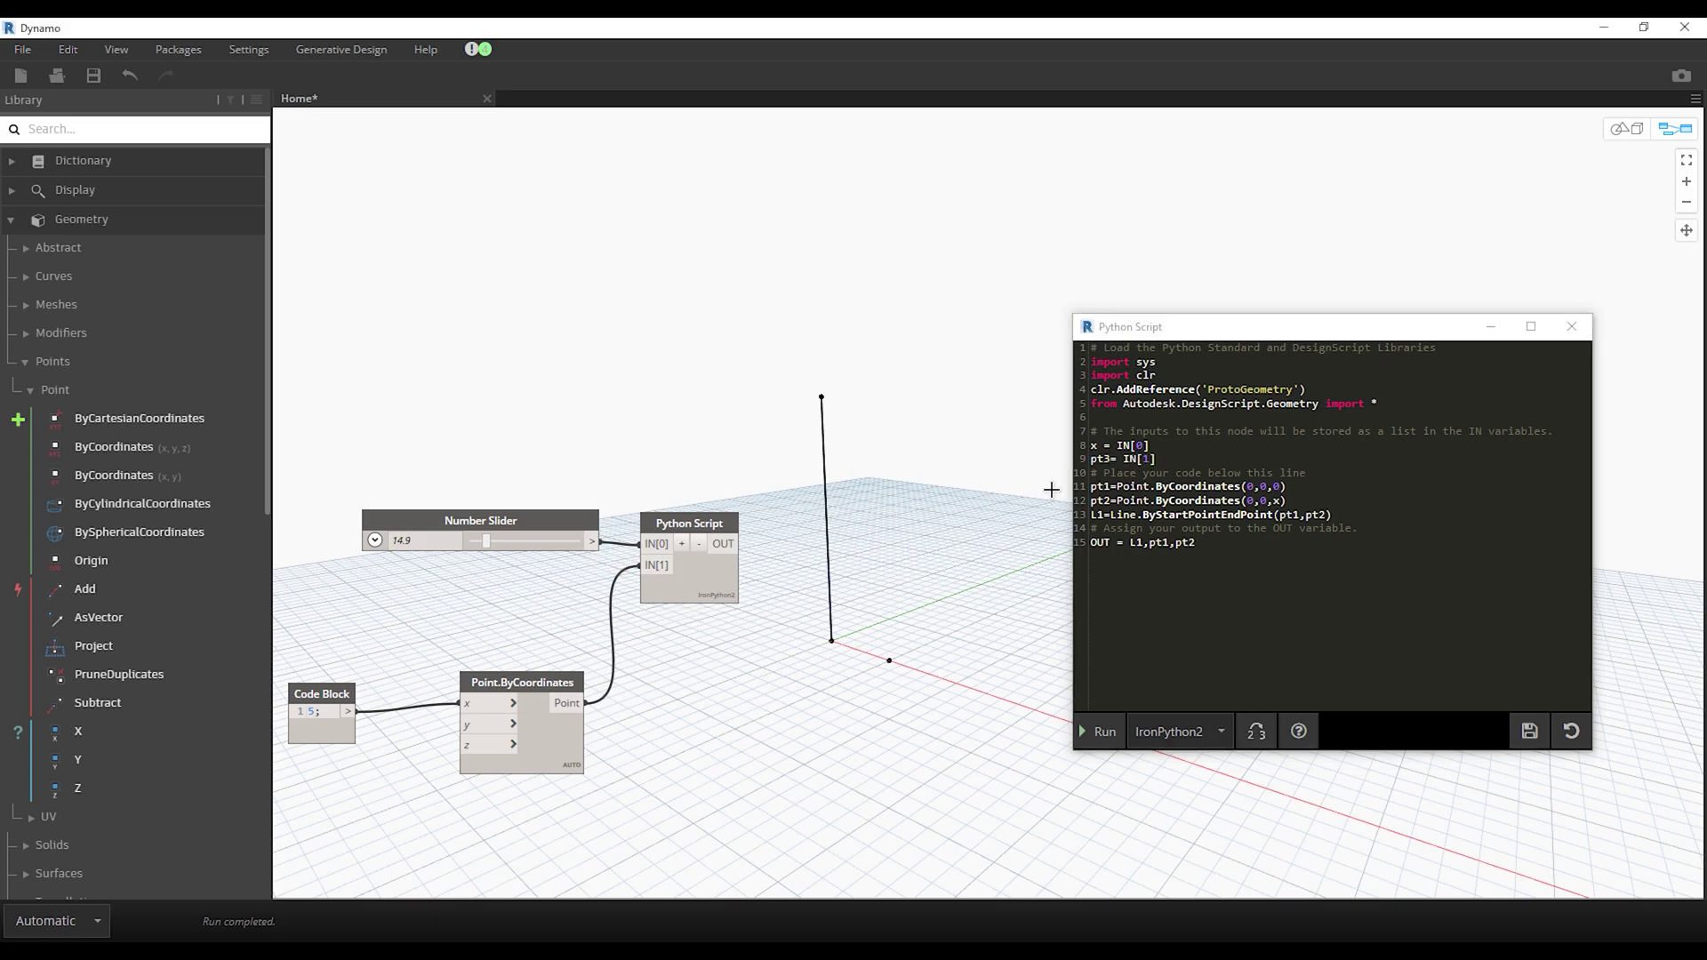
Step: Change the line construction to Line.ByStartPointEndPoint(pt3,pt2)
click(1081, 515)
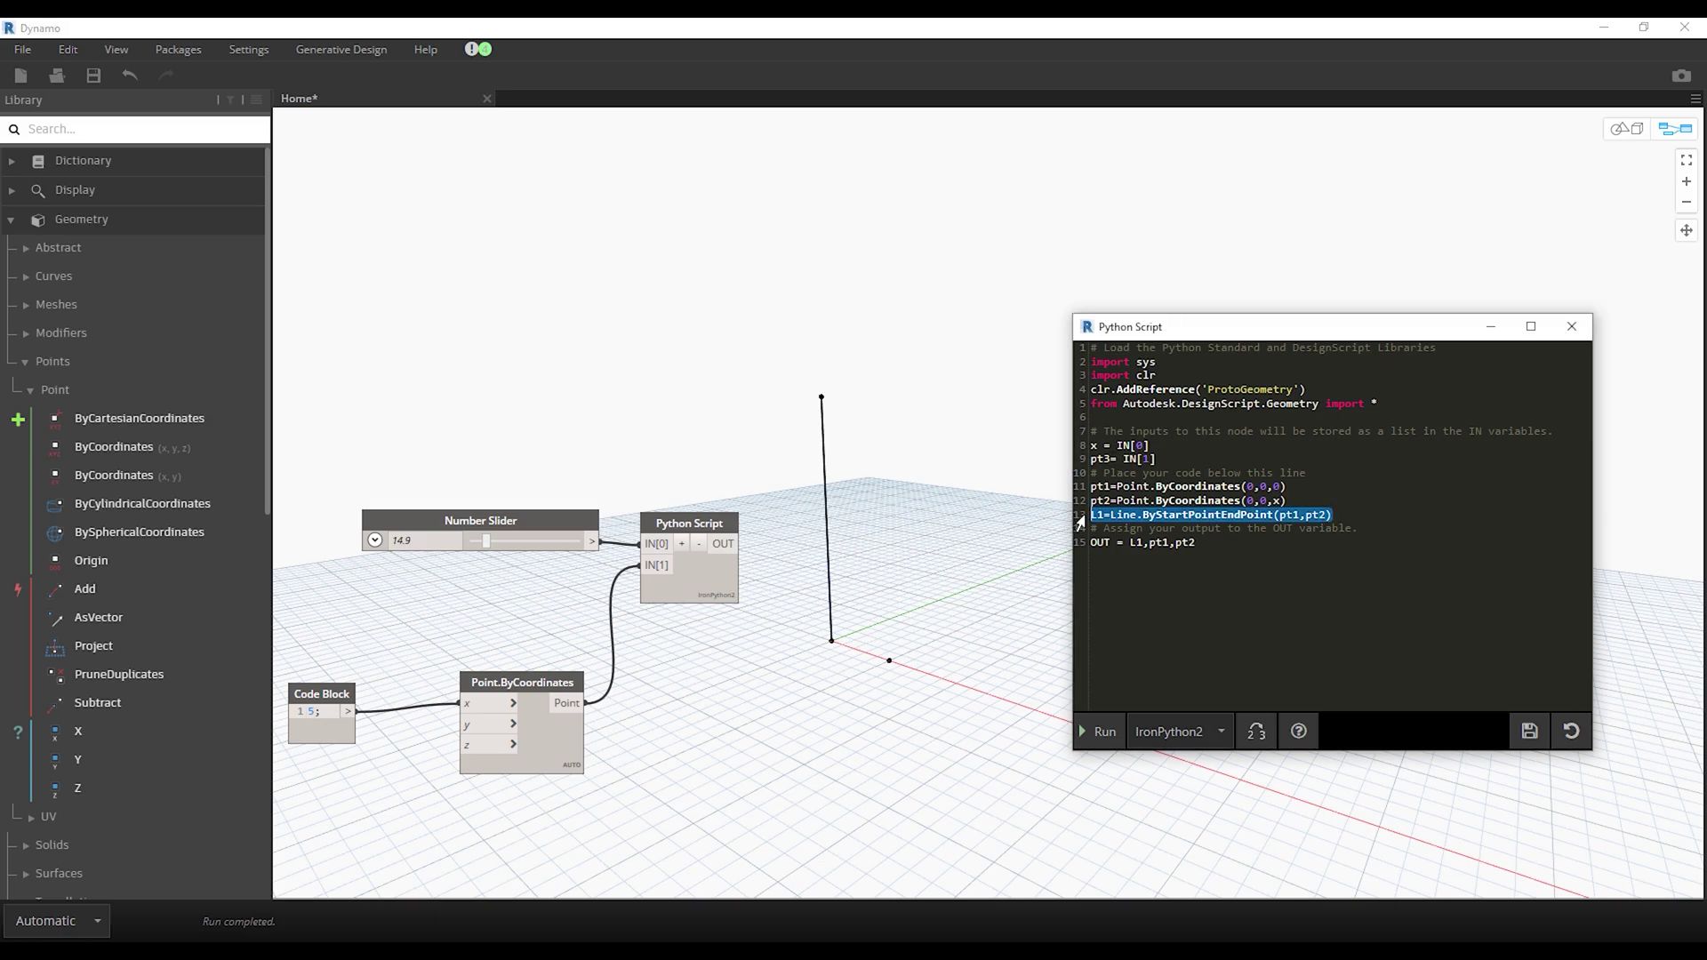
click(1304, 516)
double_click(1292, 515)
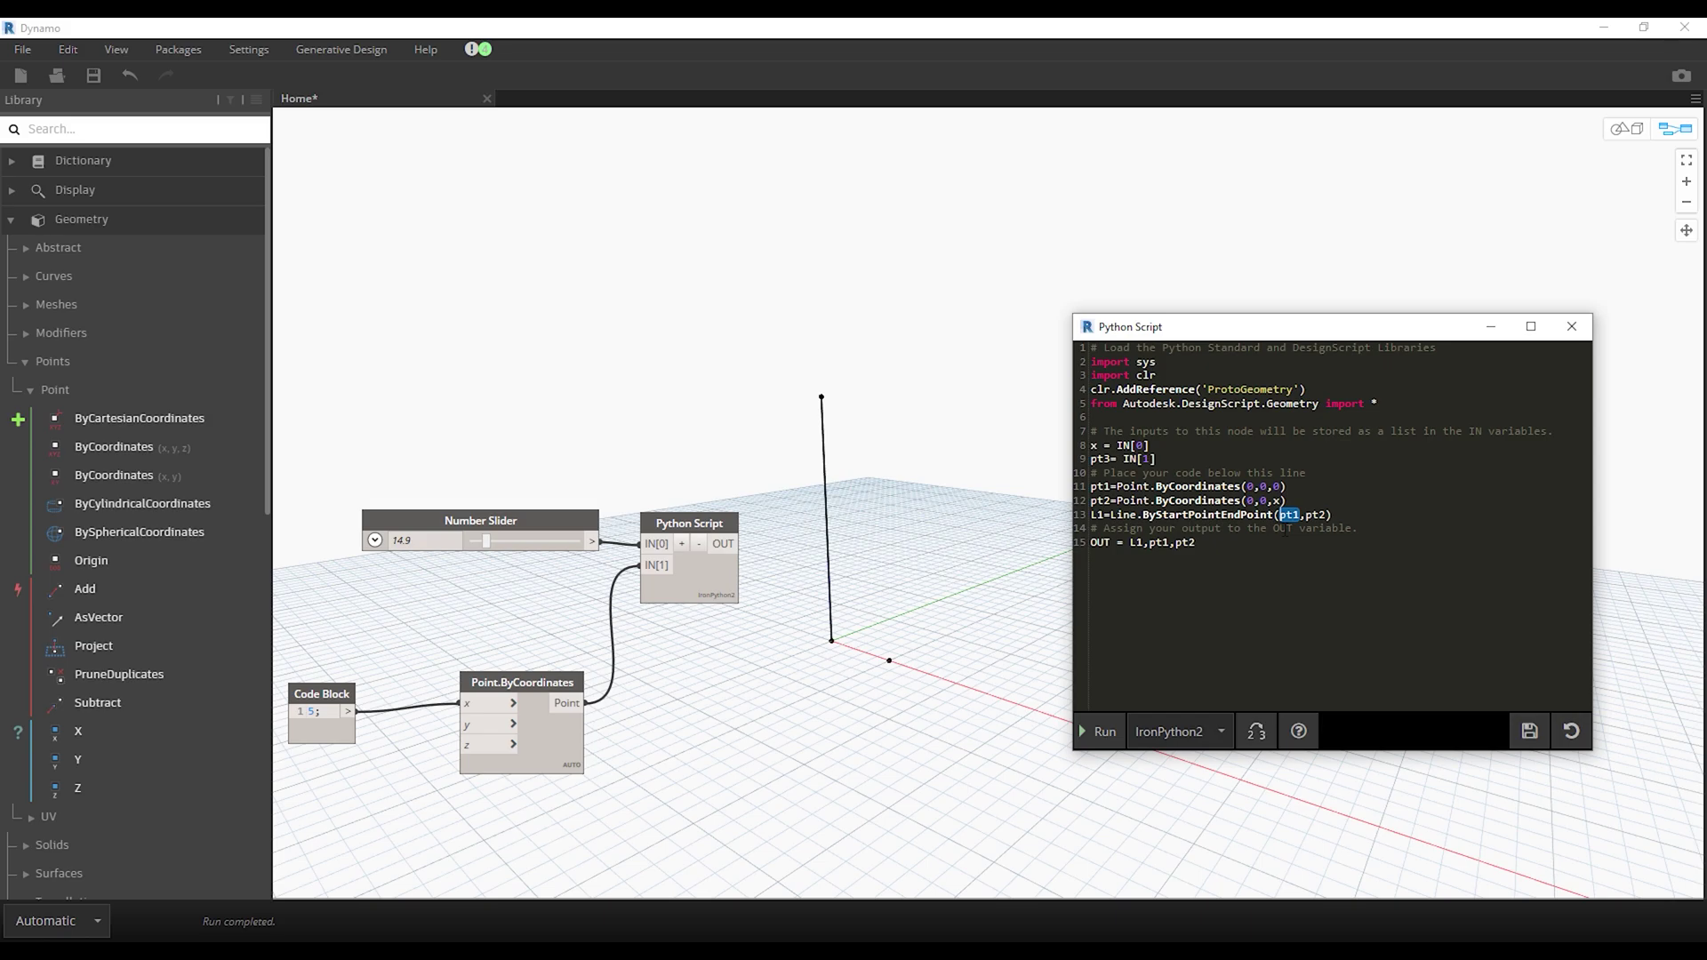
text(pt3)
Step: Rerun the script and orbit the 3D preview to inspect the slanted line
click(1099, 744)
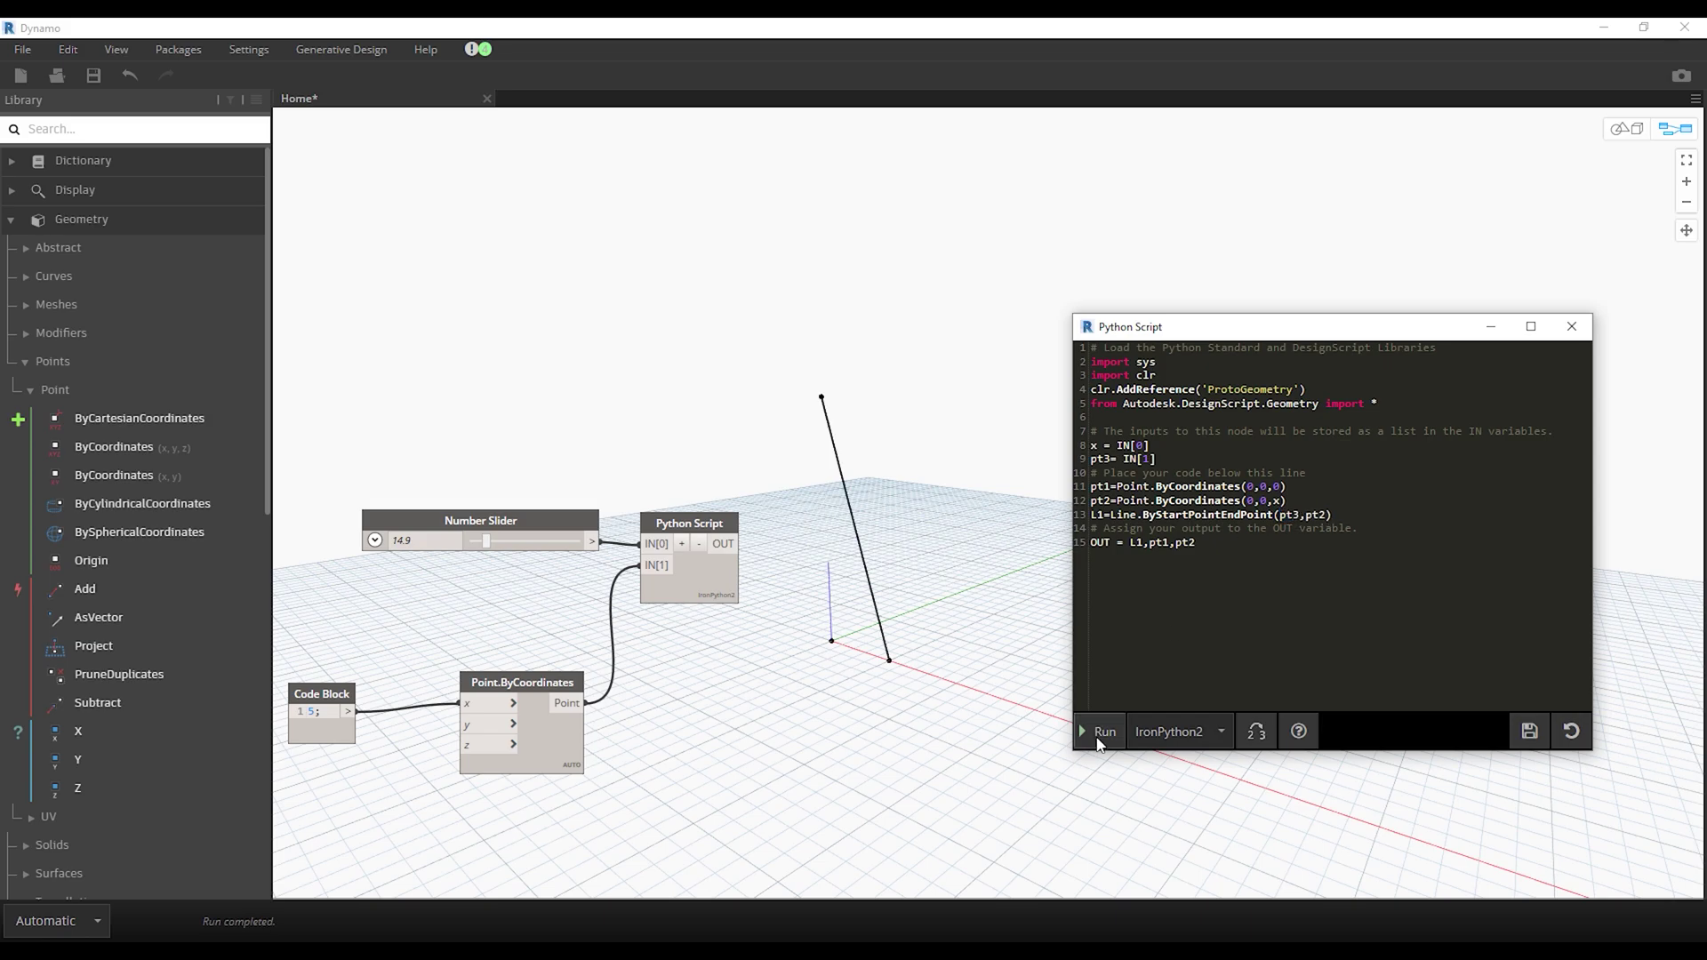
click(1620, 128)
mouse_move(1040, 469)
right_down()
mouse_move(876, 518)
mouse_move(799, 572)
mouse_move(924, 498)
right_up()
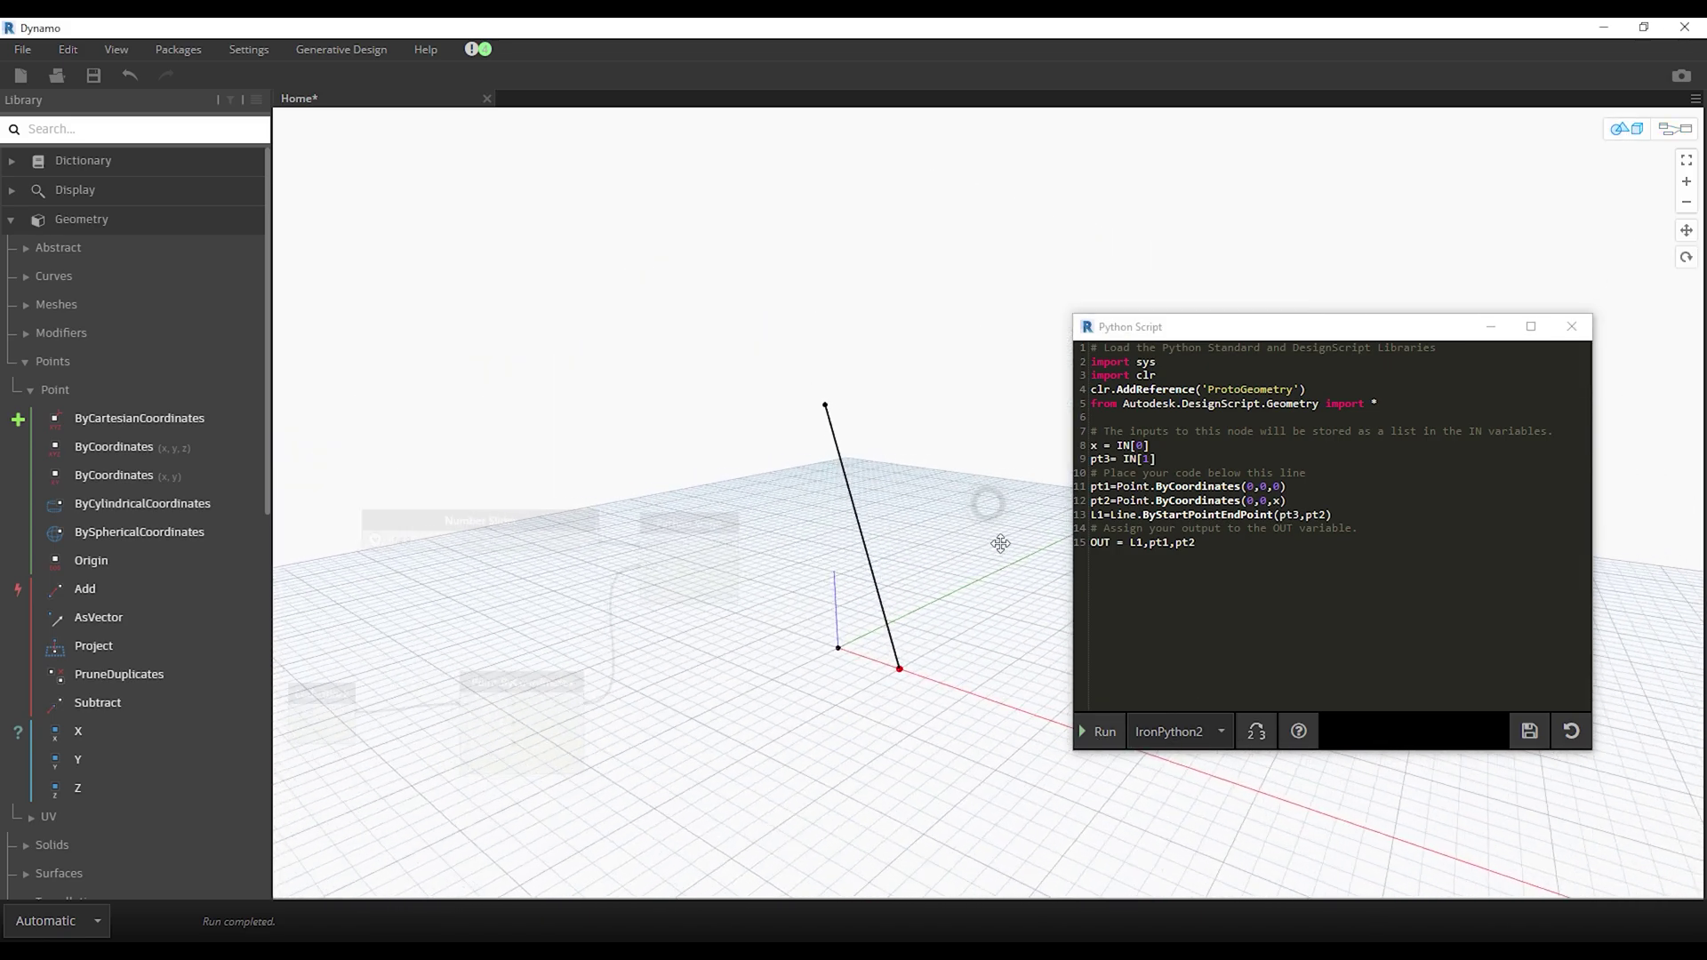
click(1676, 131)
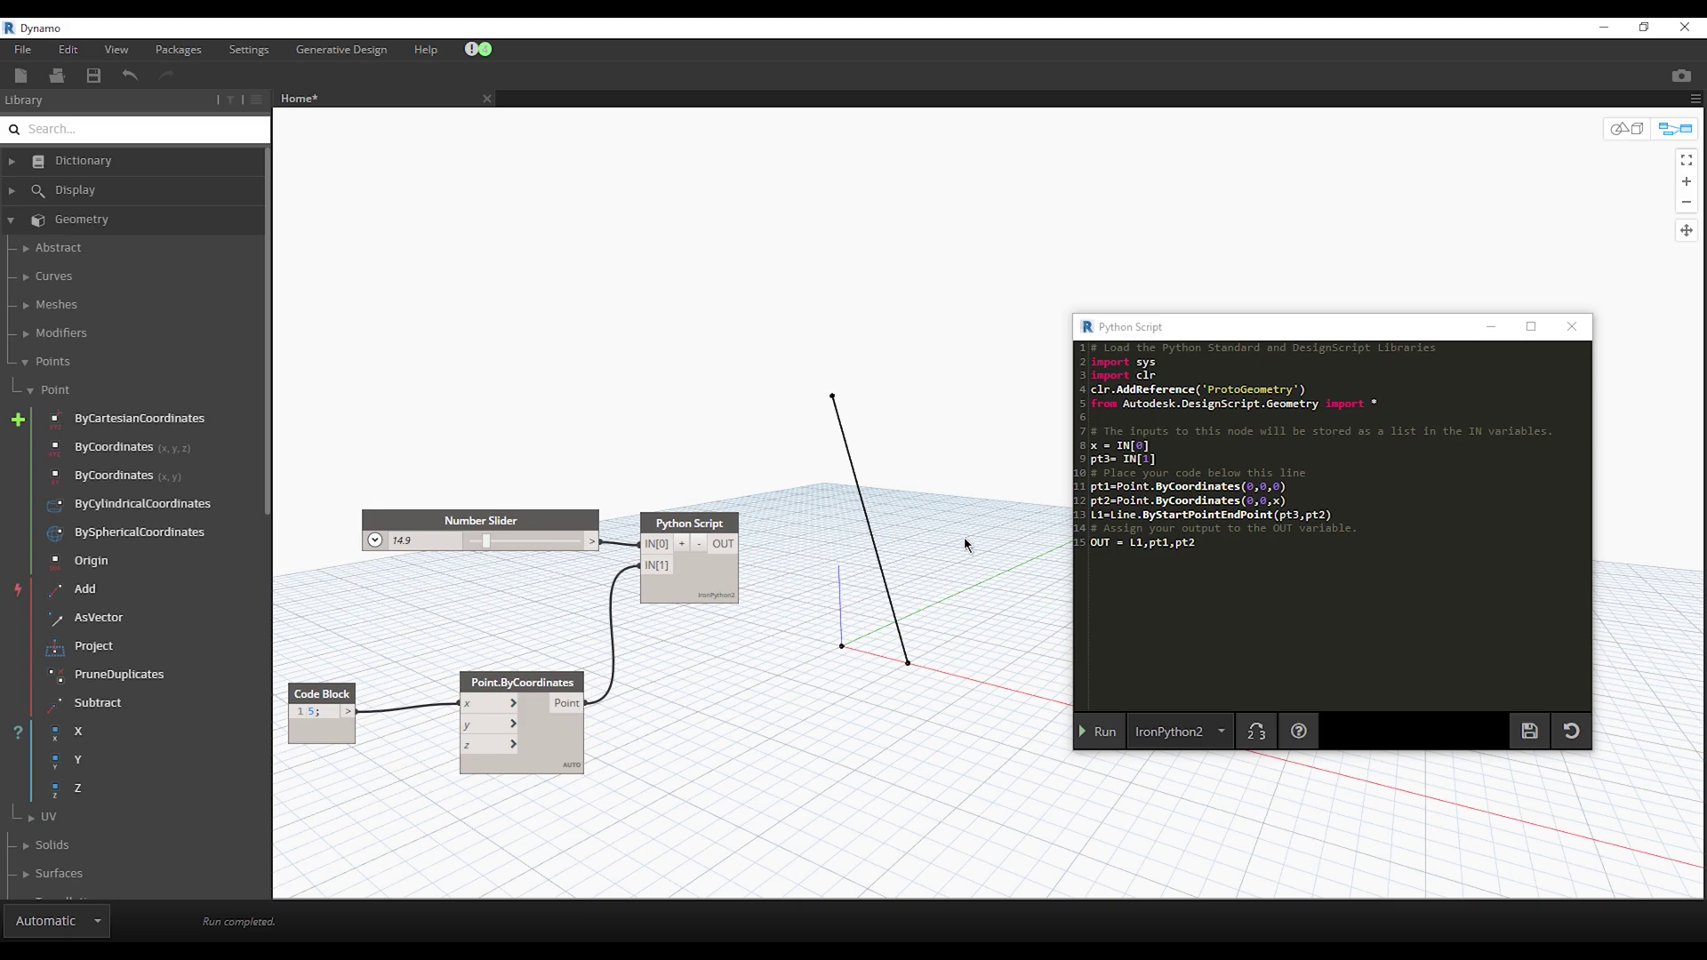
Step: Create a Code Block 'a[0];' and a duplicate below it changed to 'b[1];'
double_click(965, 540)
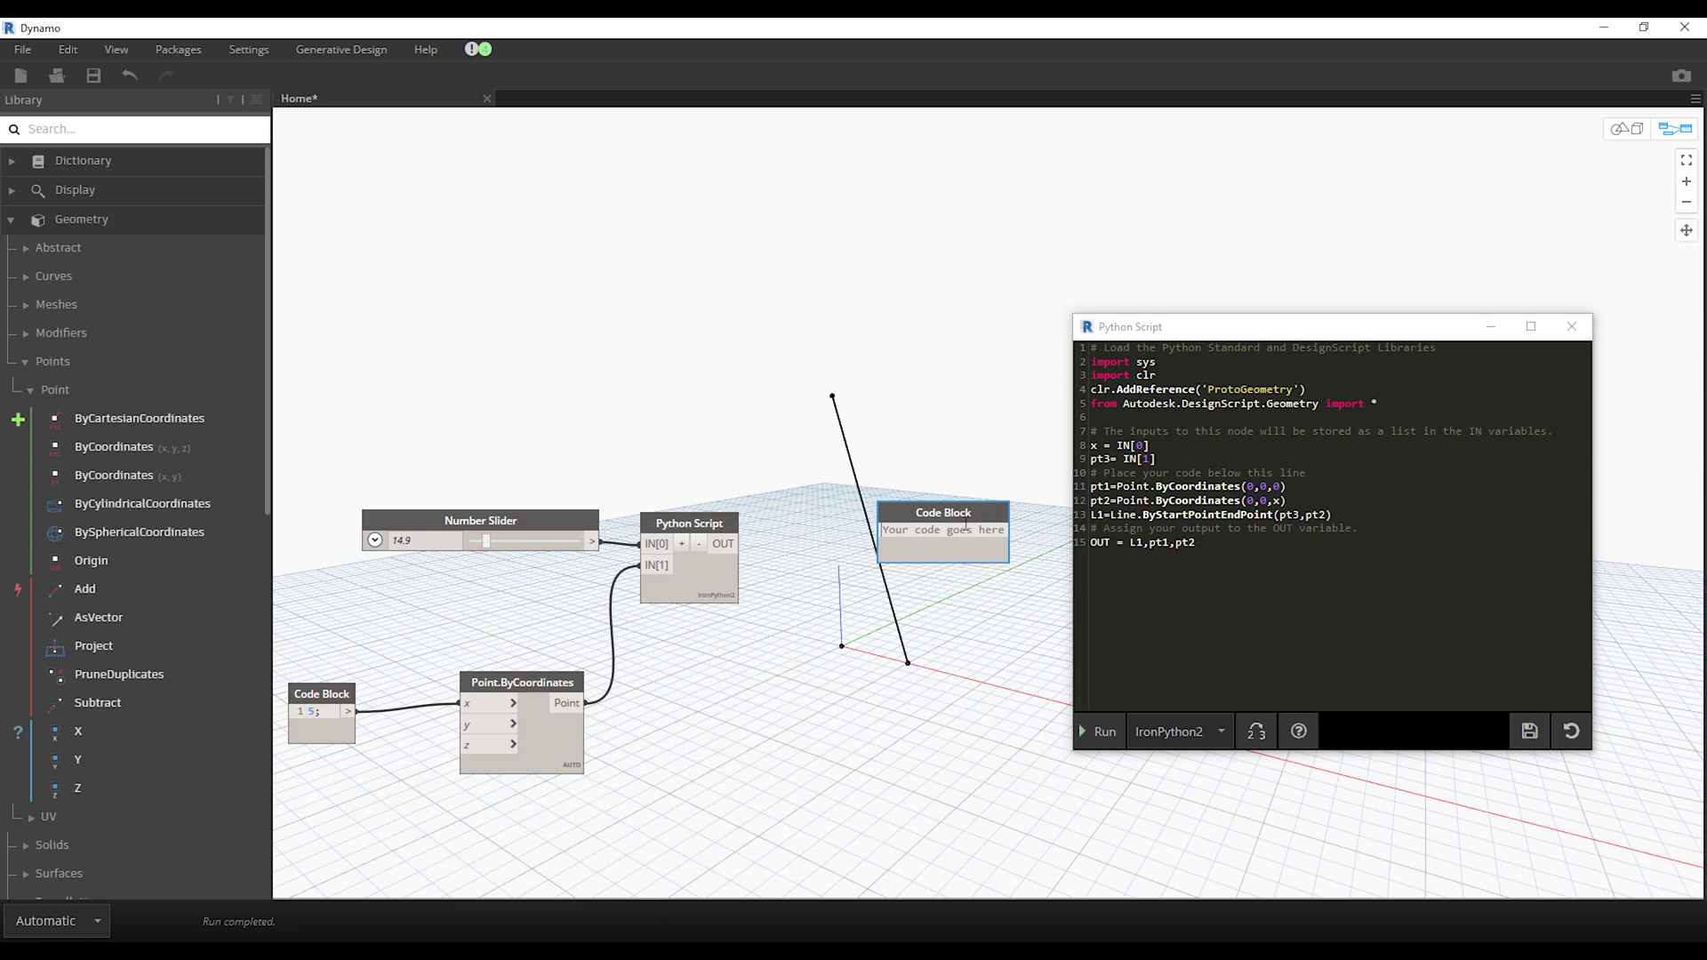
text(a)
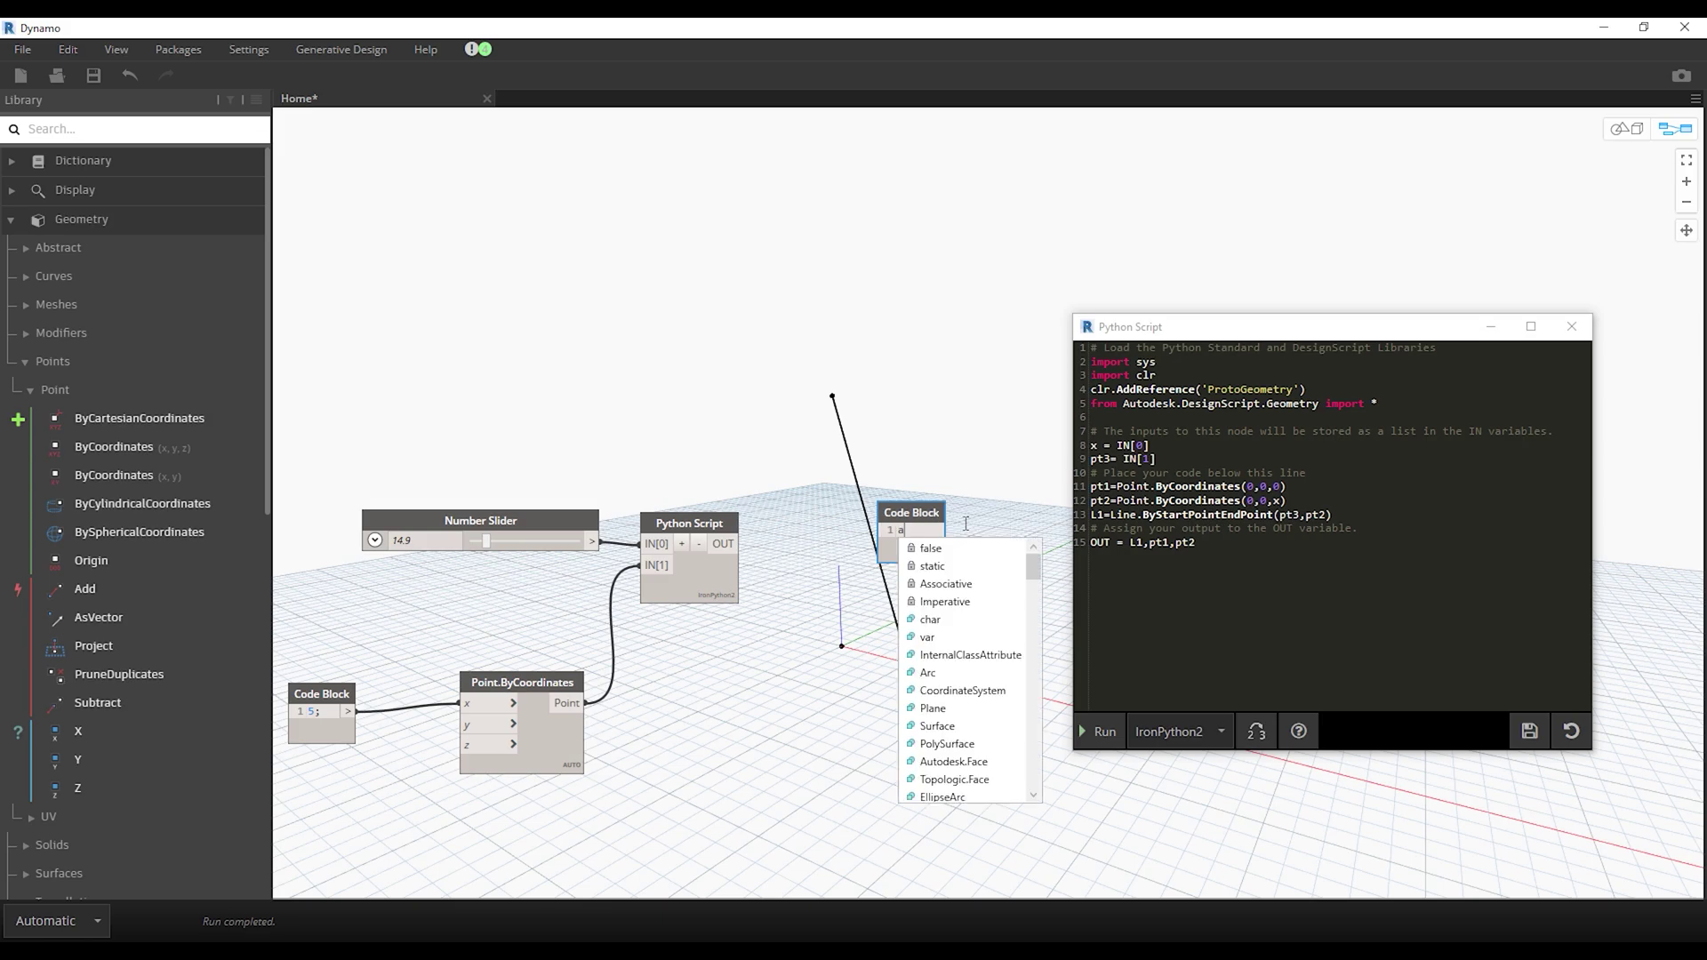
text([0)
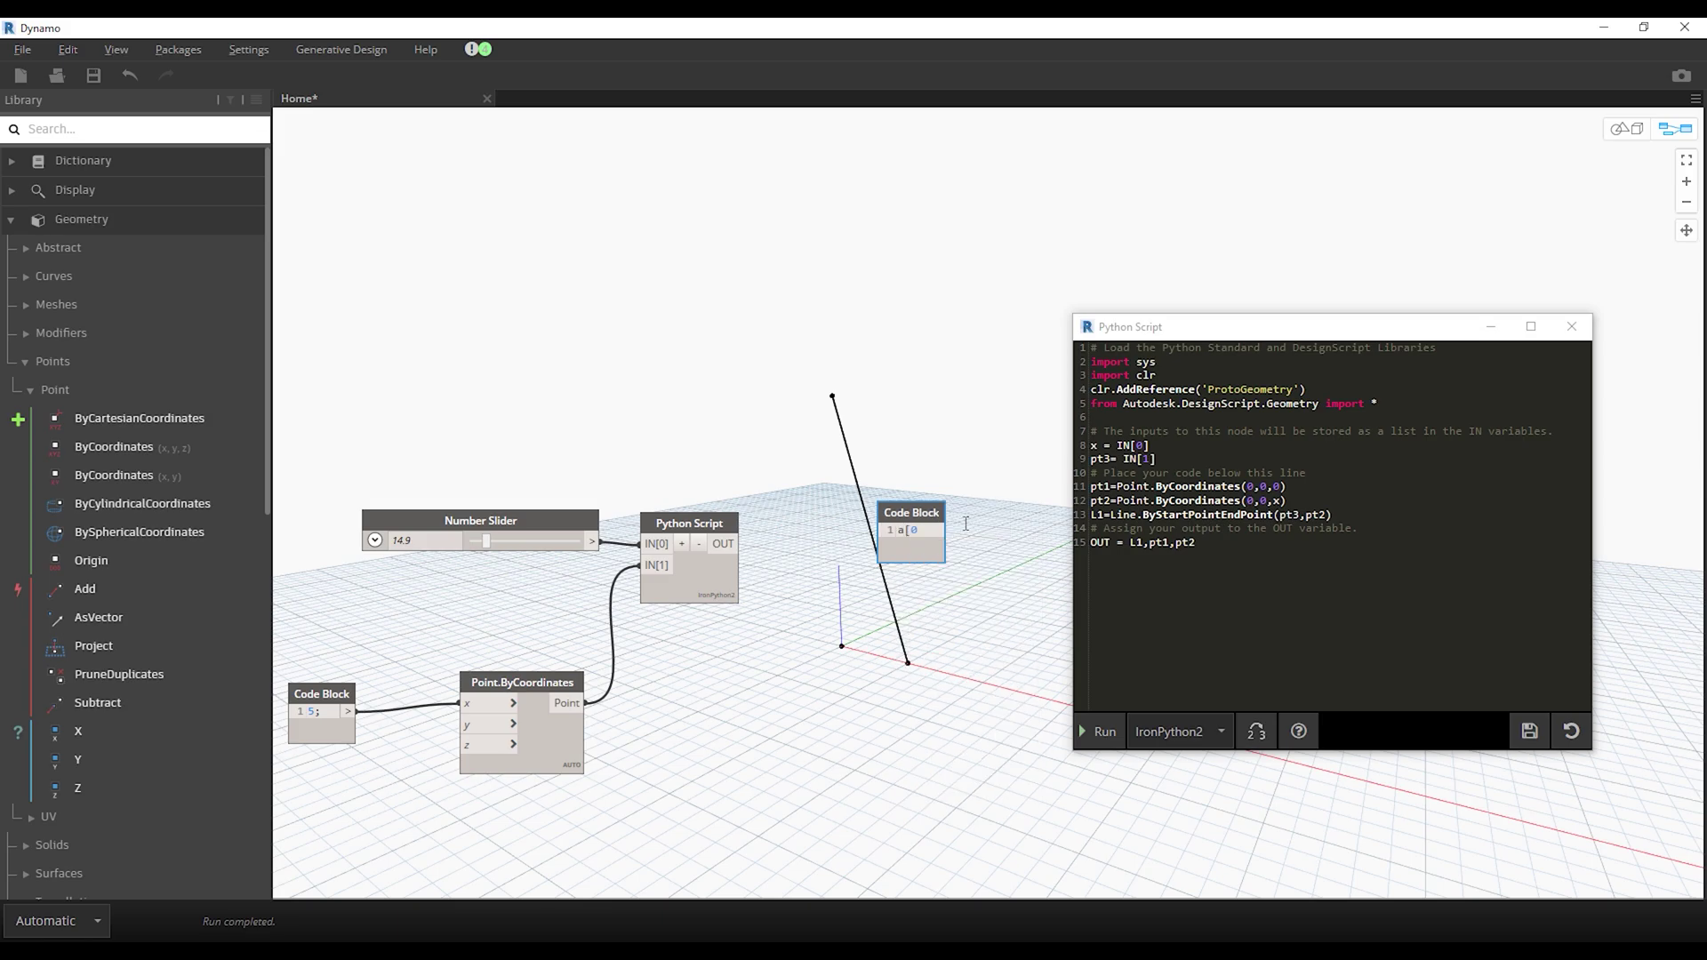
click(974, 557)
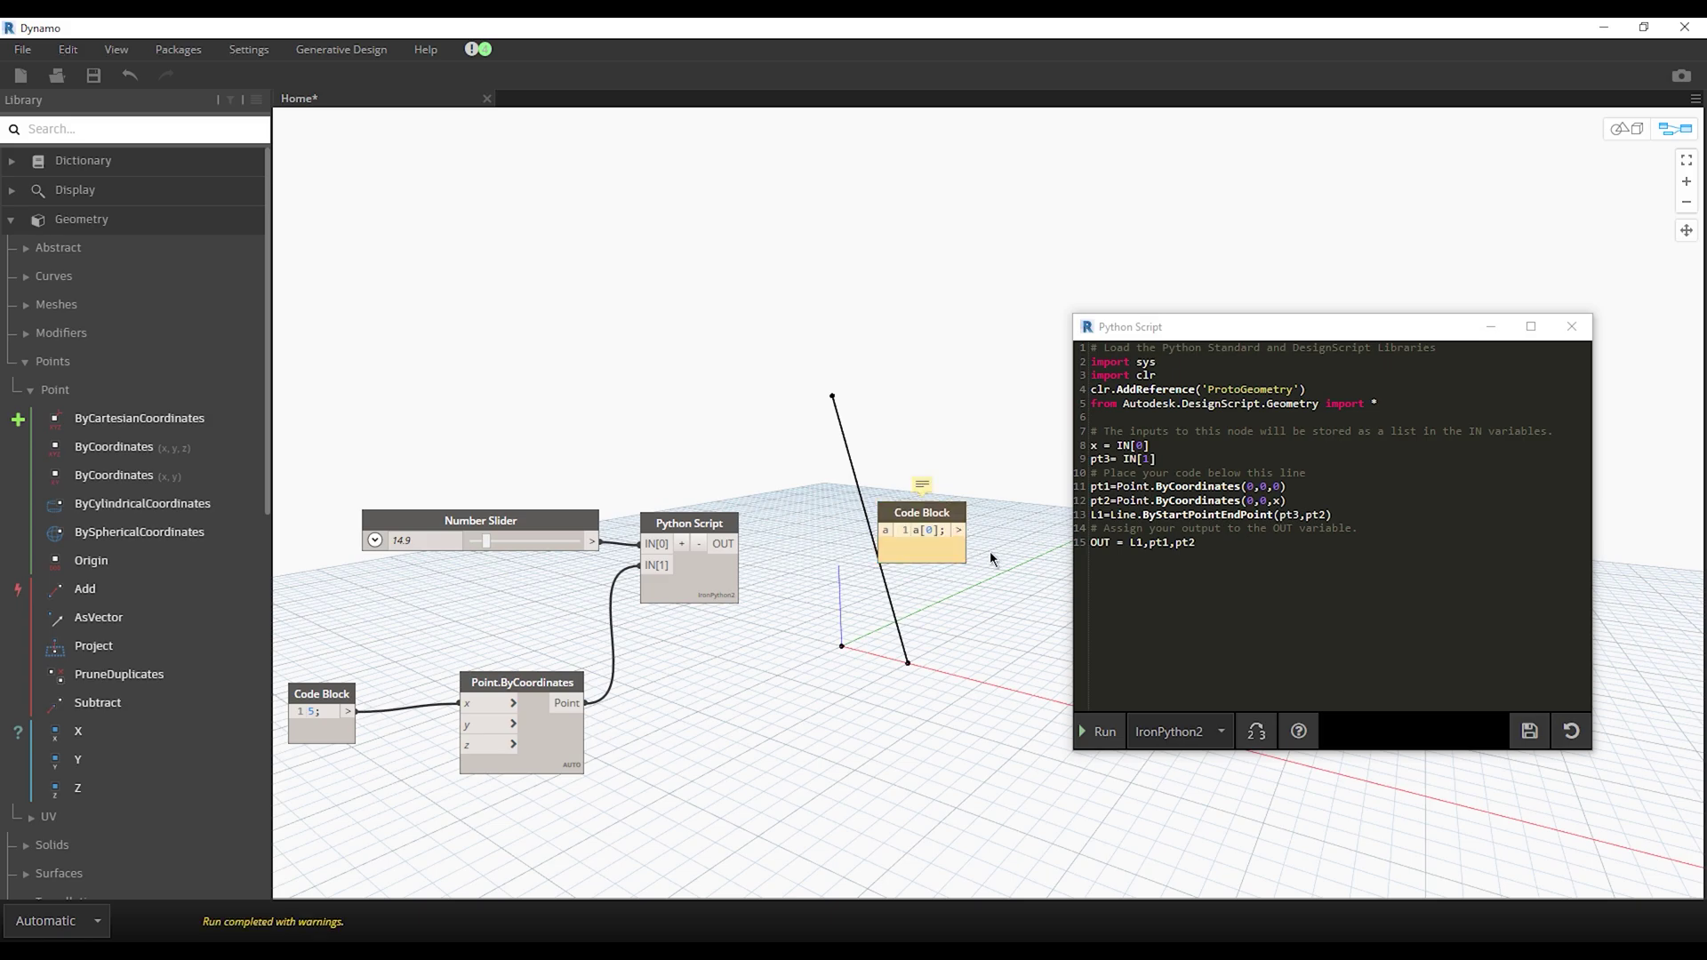
ctrl+drag(929, 525, 925, 602)
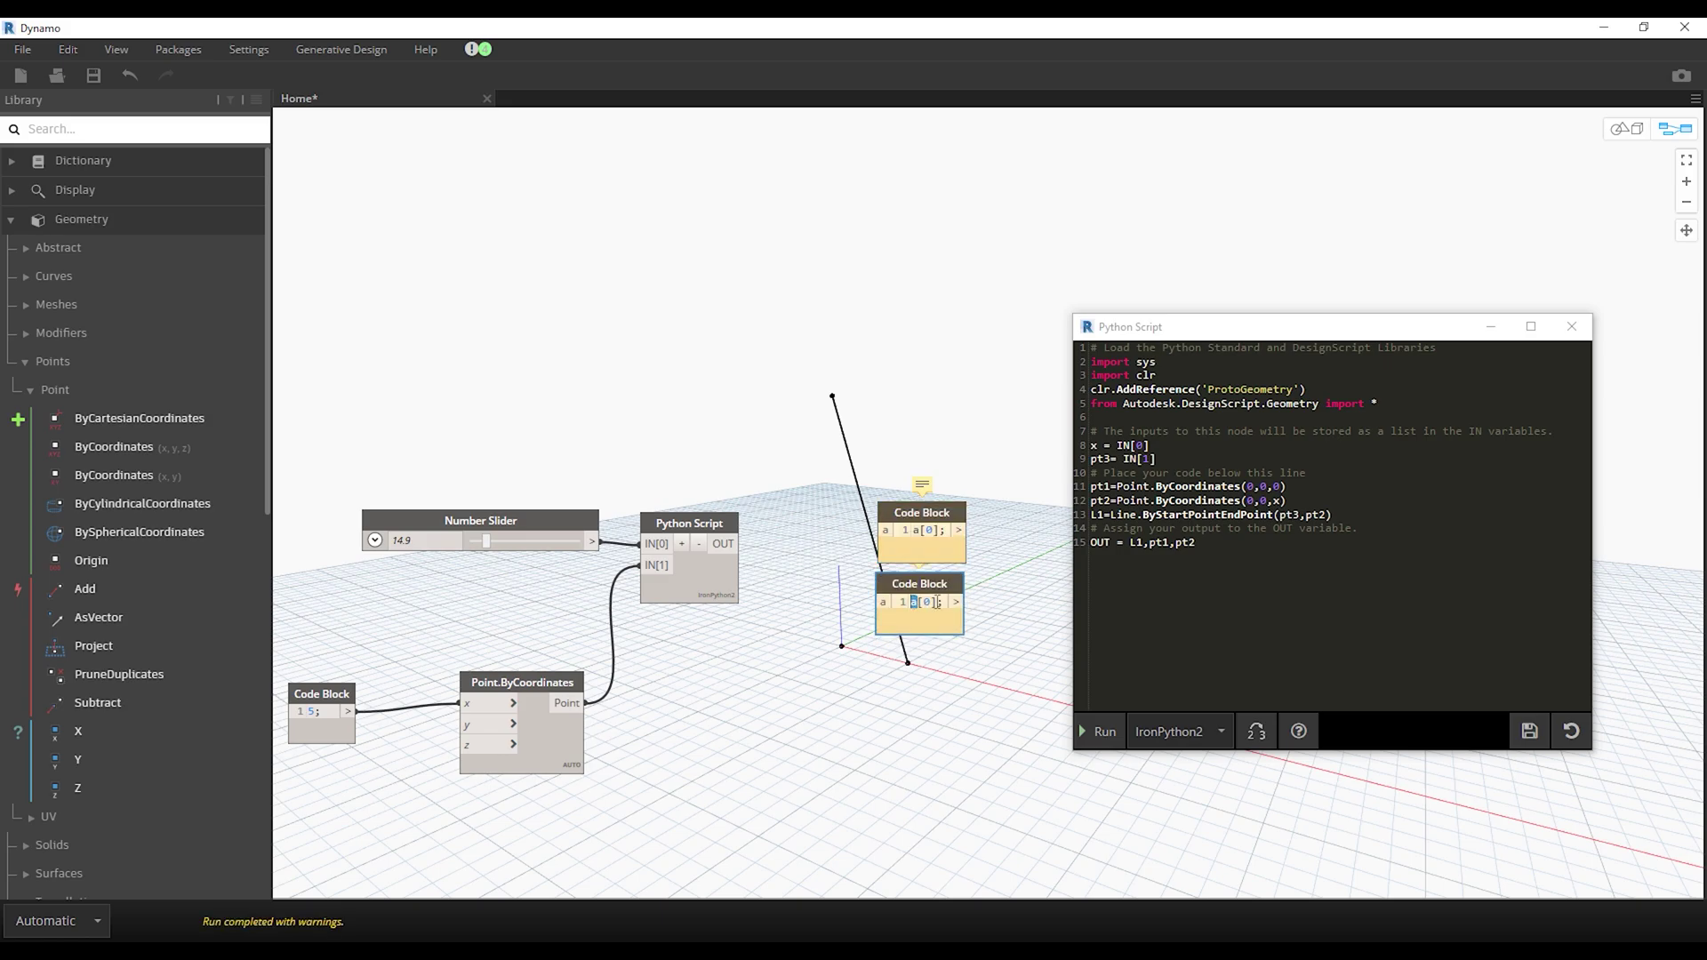
text(b)
key(Right)
text(1)
click(995, 575)
Step: Wire the Python Script output into both Code Blocks and move them closer to the script
drag(724, 543, 886, 530)
mouse_move(727, 544)
mouse_down()
mouse_move(882, 603)
mouse_move(866, 597)
mouse_up()
mouse_move(907, 518)
mouse_down()
mouse_move(845, 491)
mouse_move(900, 488)
mouse_up()
mouse_move(868, 510)
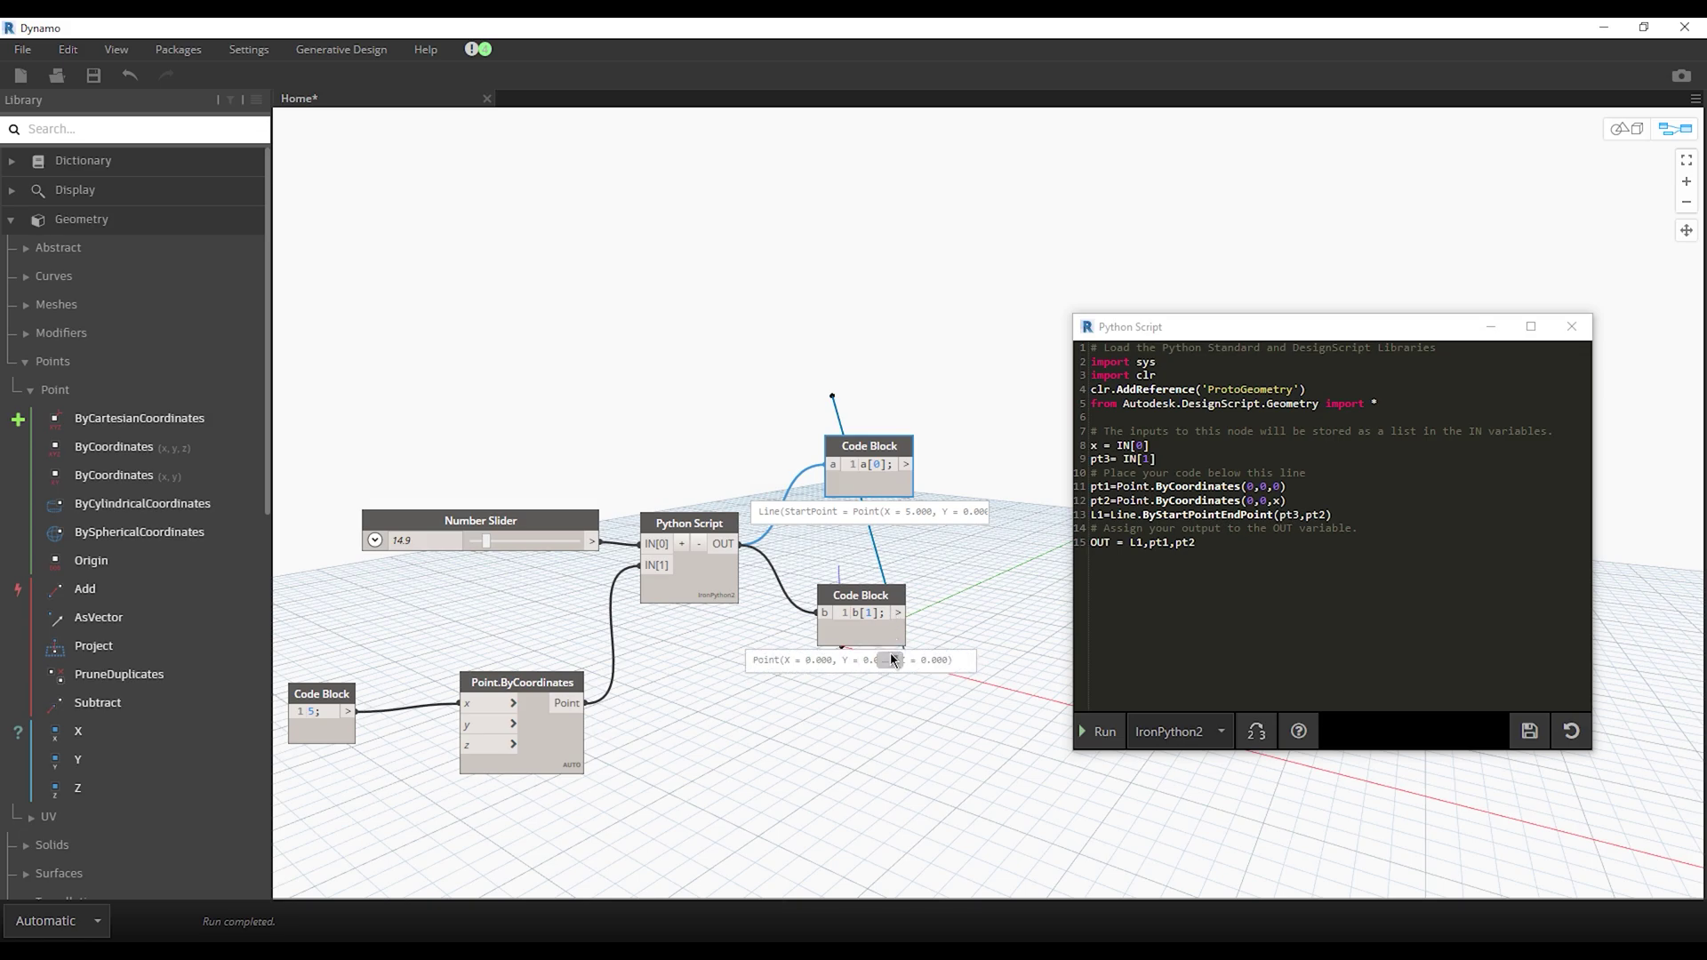
Step: Remove L1 from the front of the OUT line and change the lower Code Block to 'b[2];'
click(889, 654)
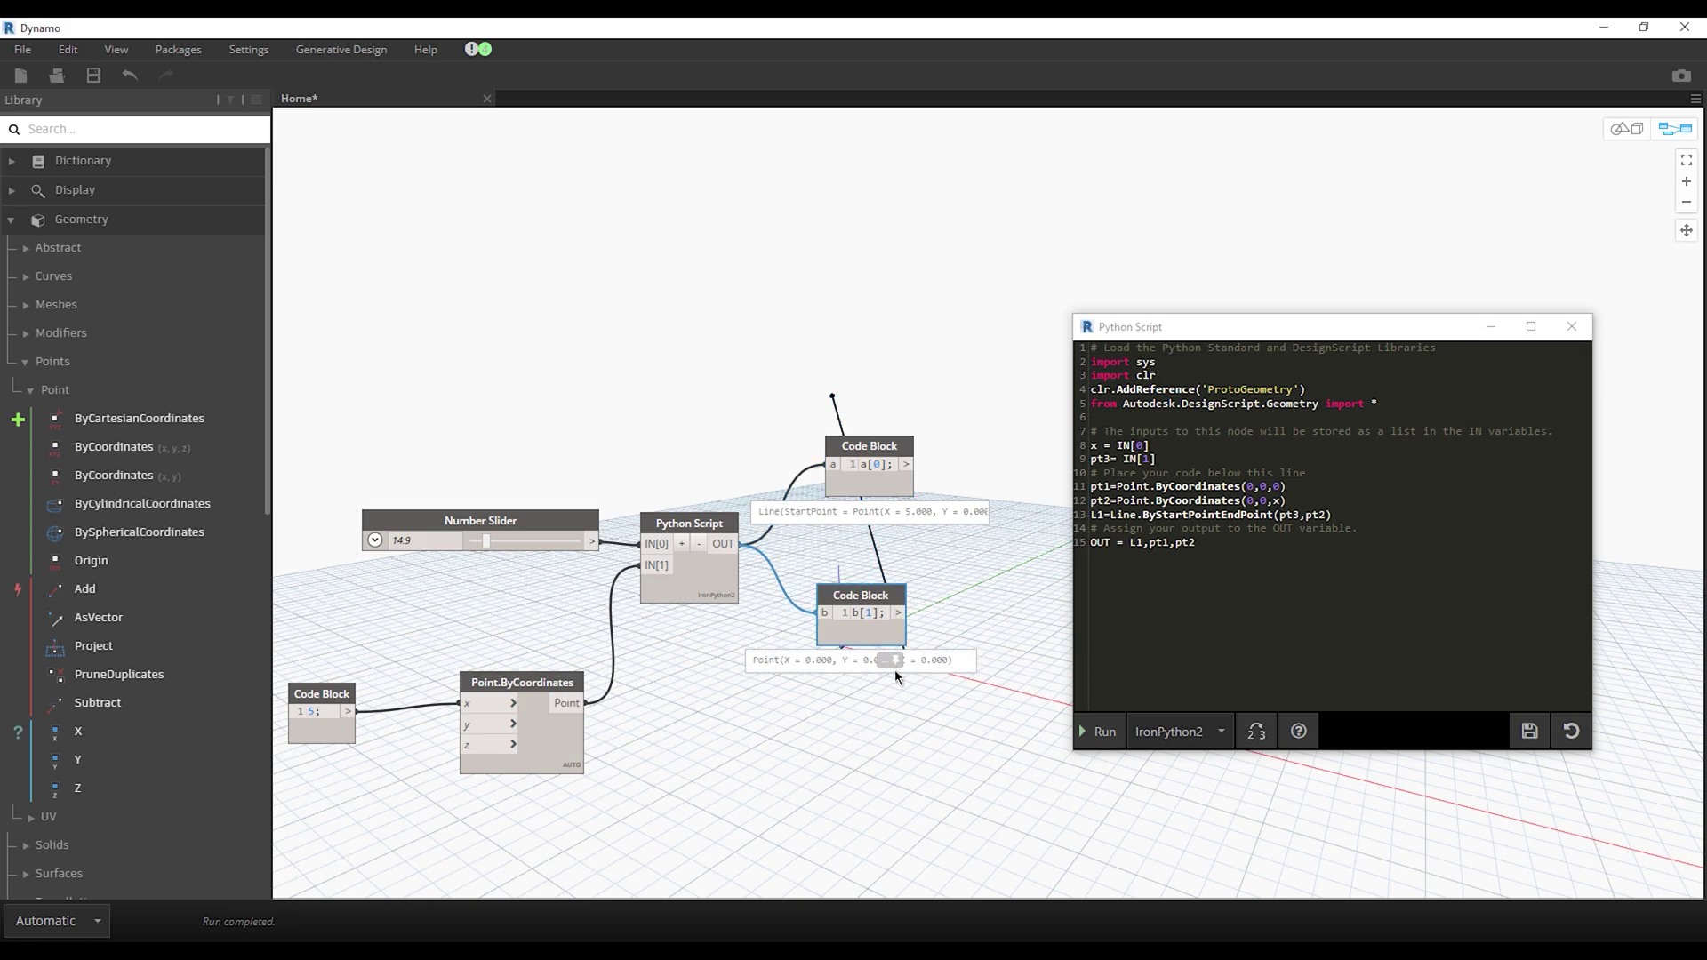
click(911, 728)
double_click(1132, 542)
key(BackSpace)
text(,L1)
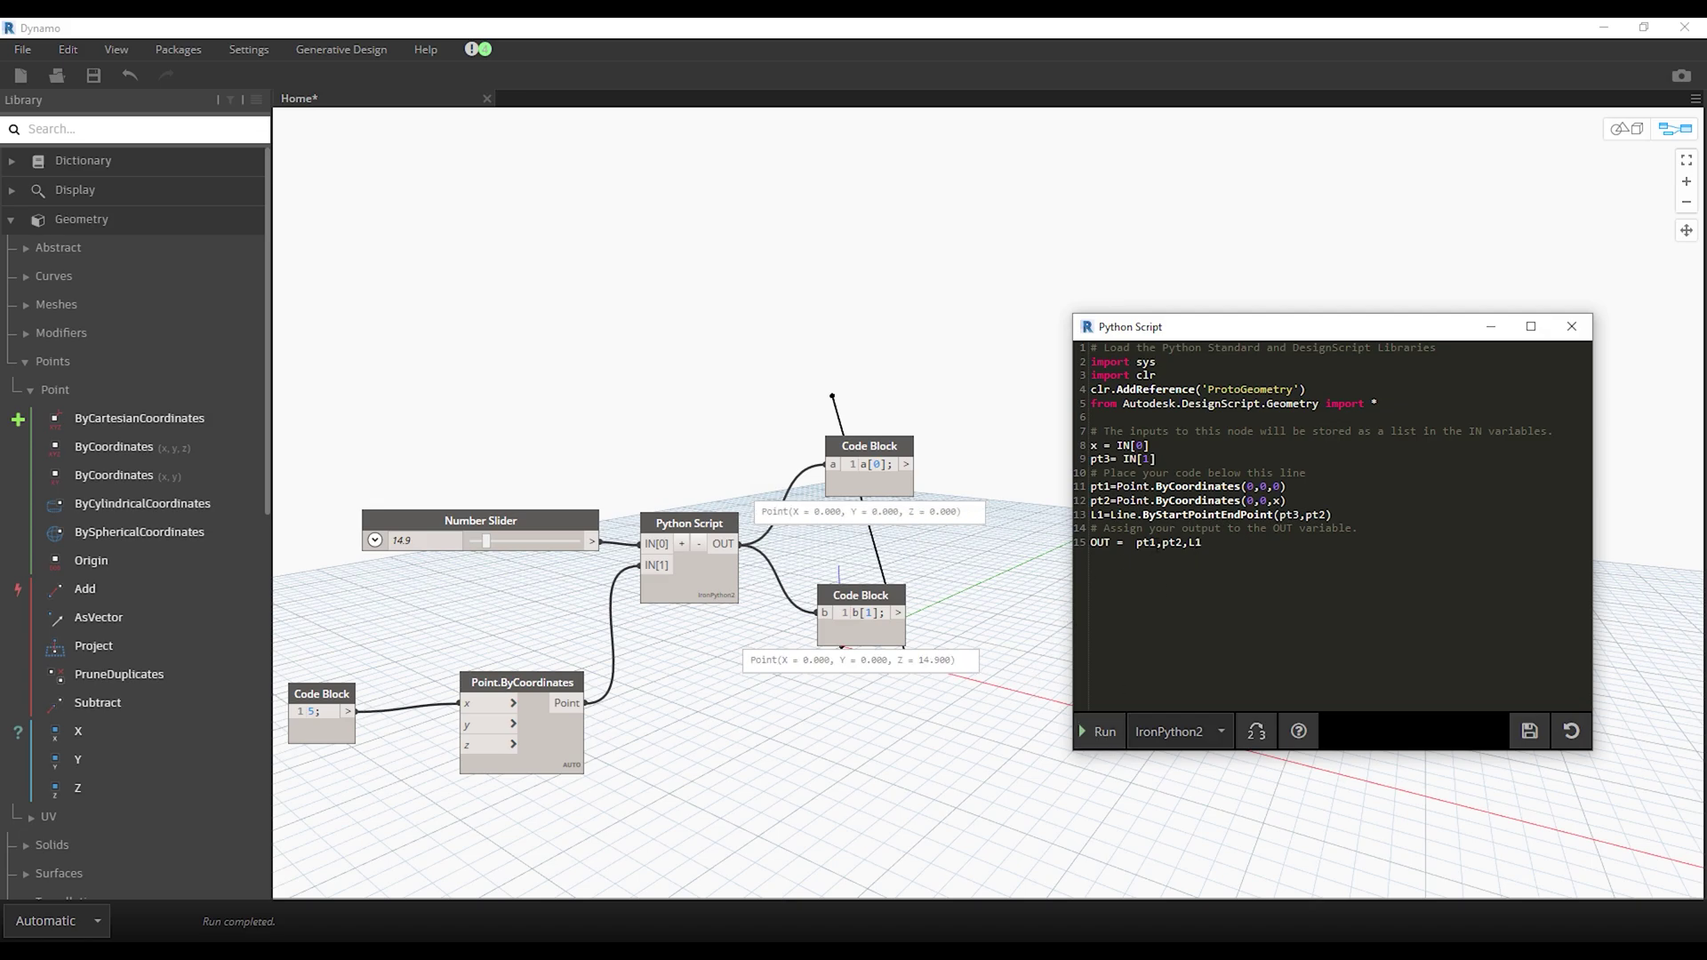
double_click(1145, 543)
click(885, 469)
double_click(1172, 543)
click(868, 614)
text(2)
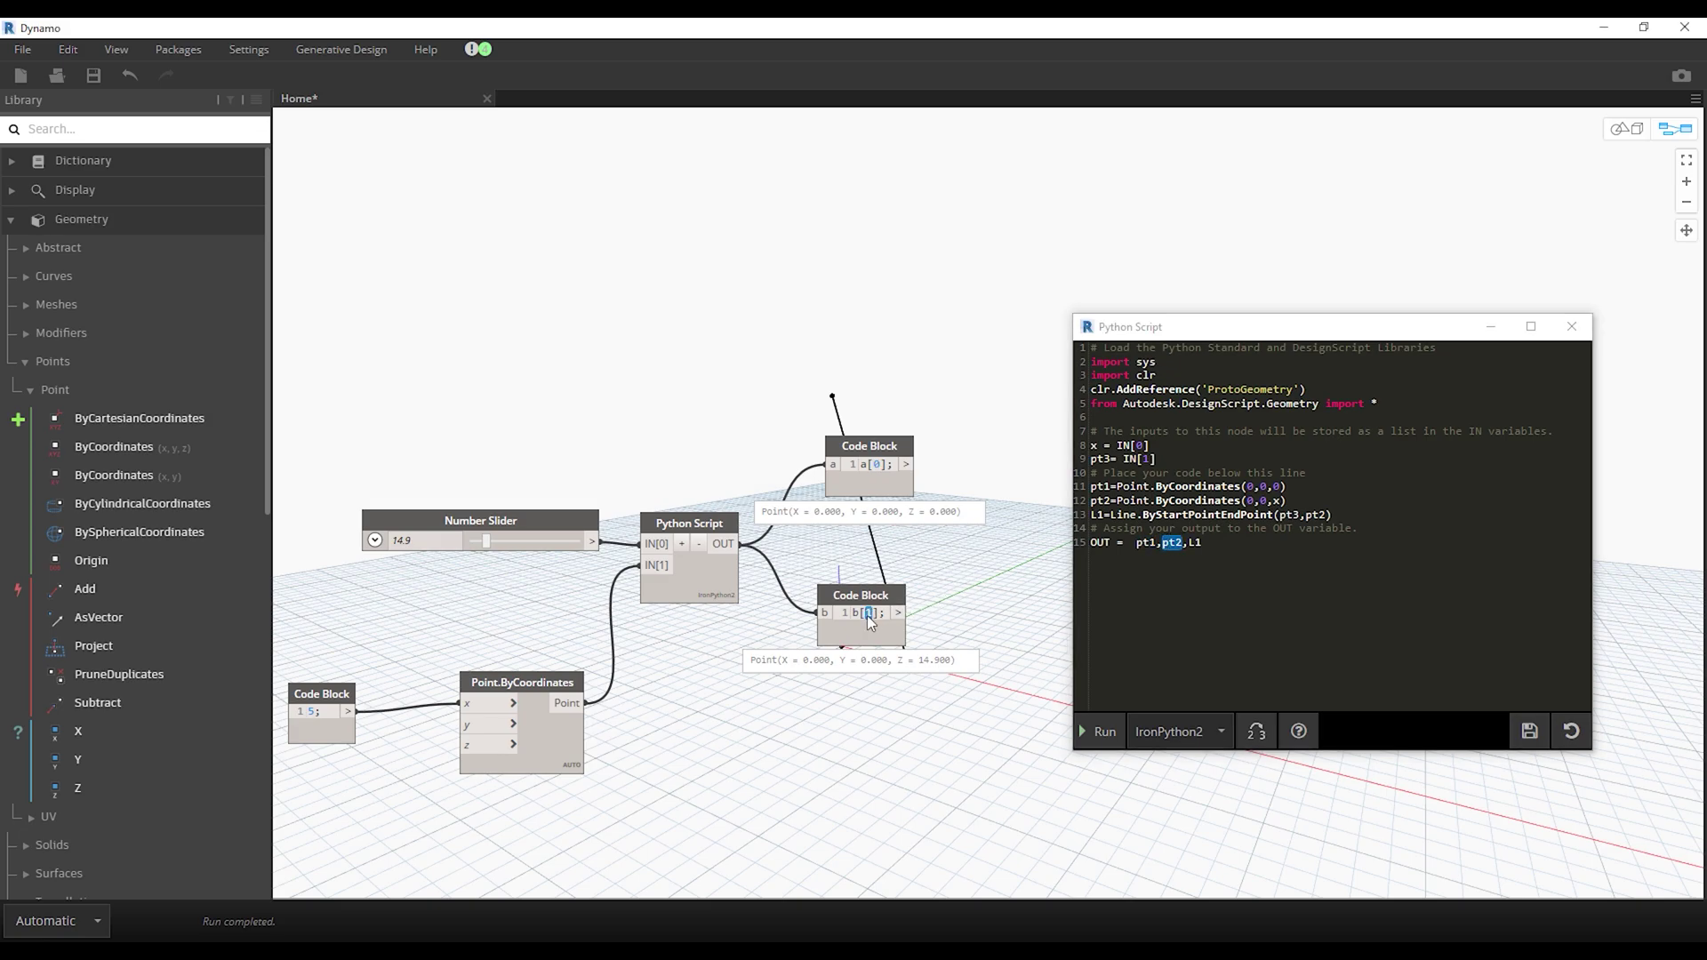
click(1002, 604)
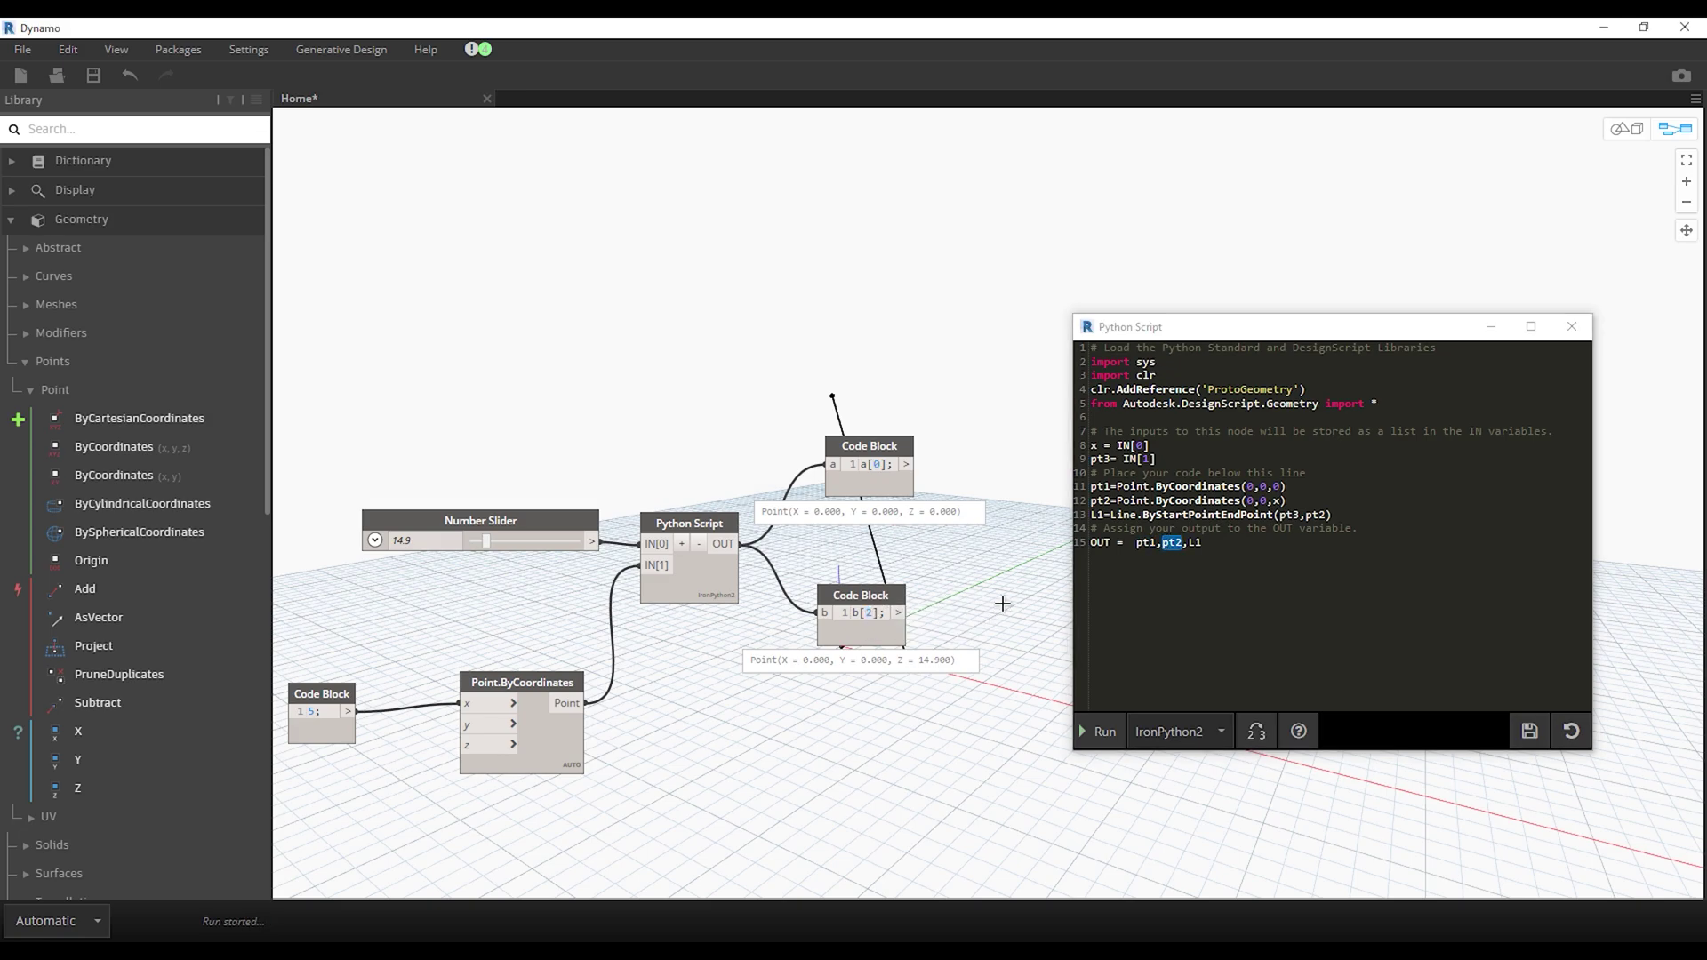
Step: Finish the script output as 'OUT = pt1,pt2,L1', then zoom out and recentre the graph
double_click(1194, 542)
double_click(867, 614)
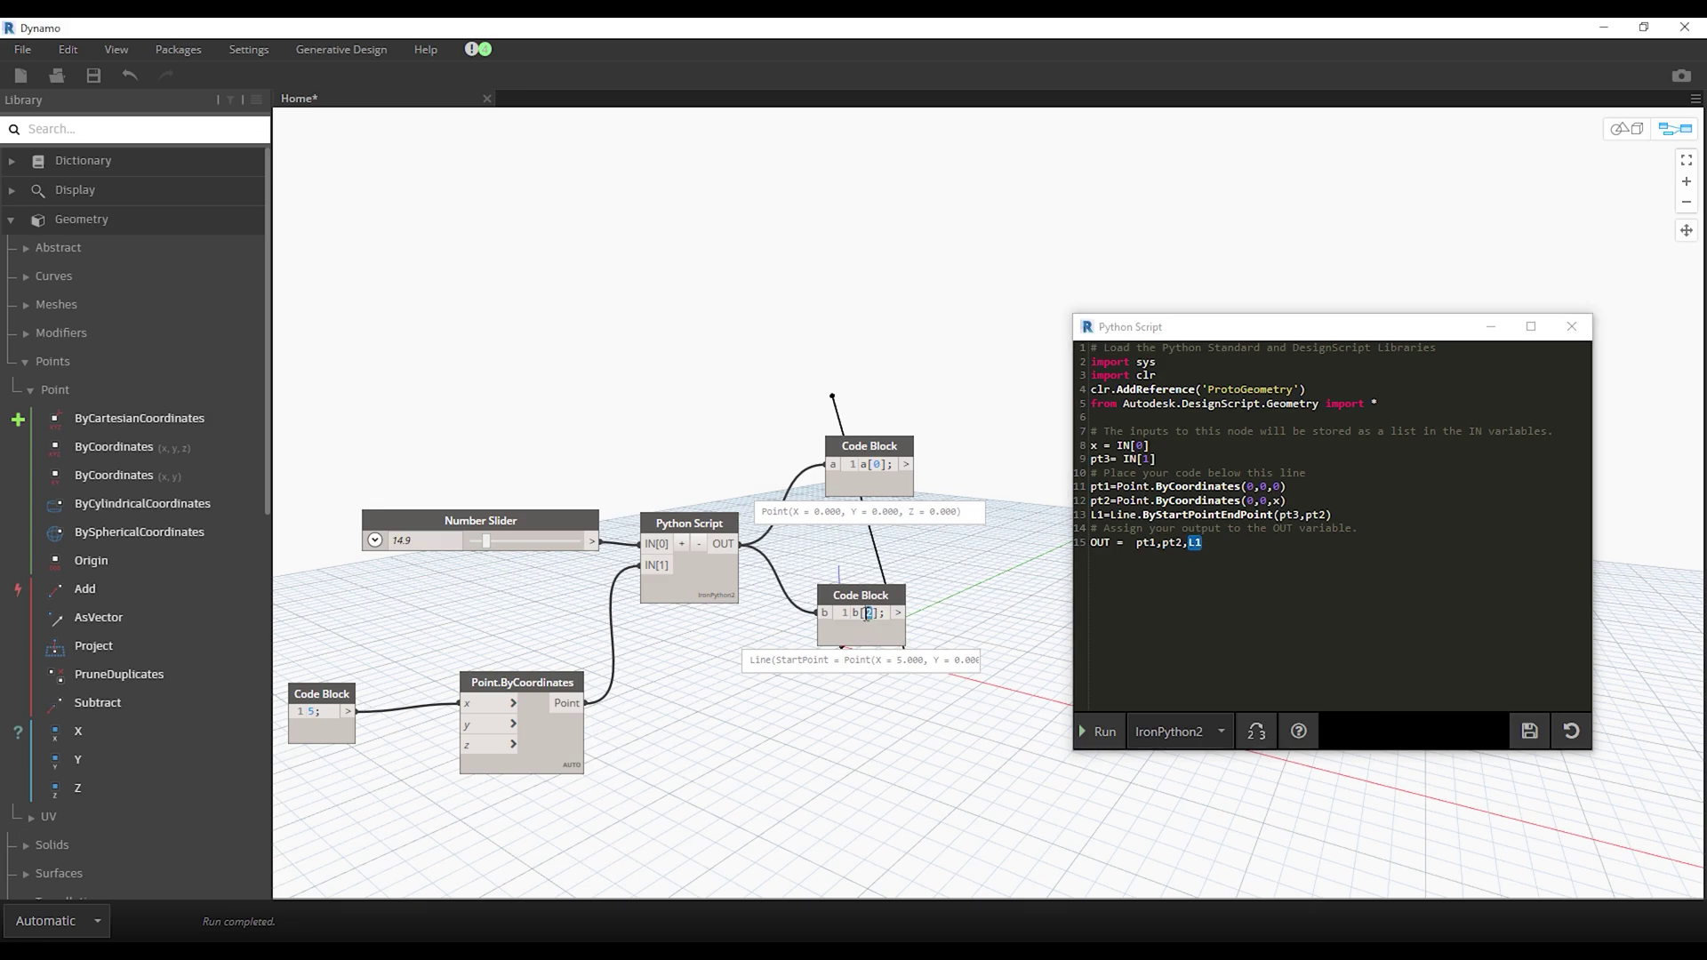
click(987, 600)
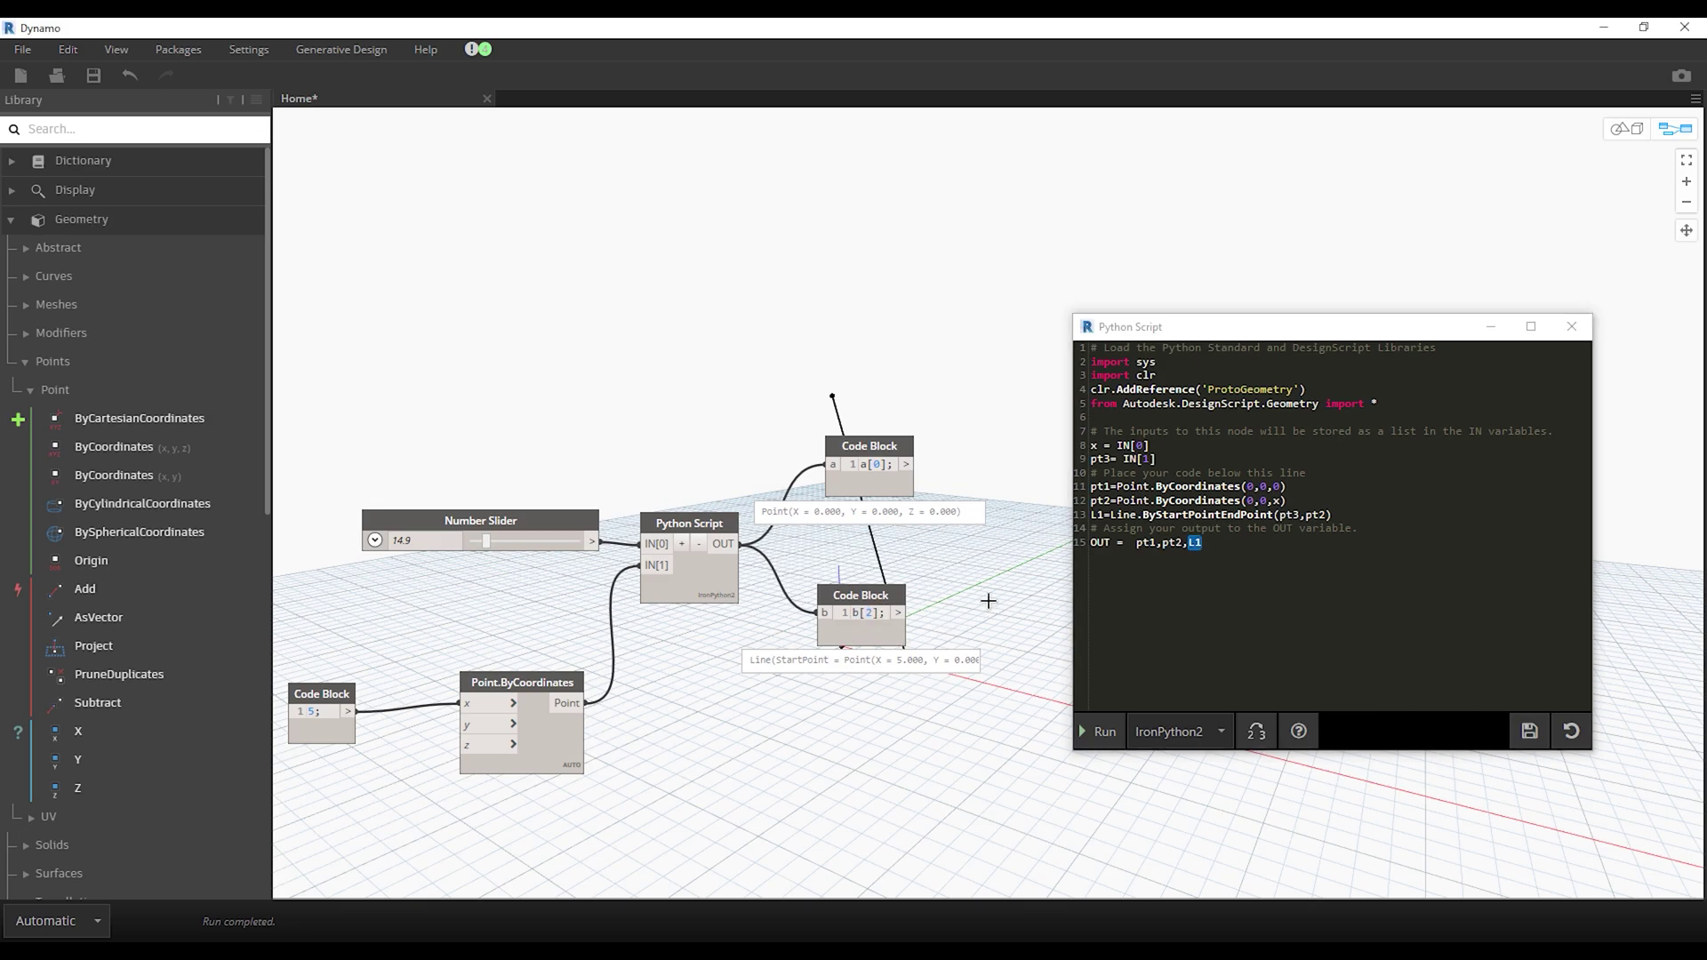
click(1188, 543)
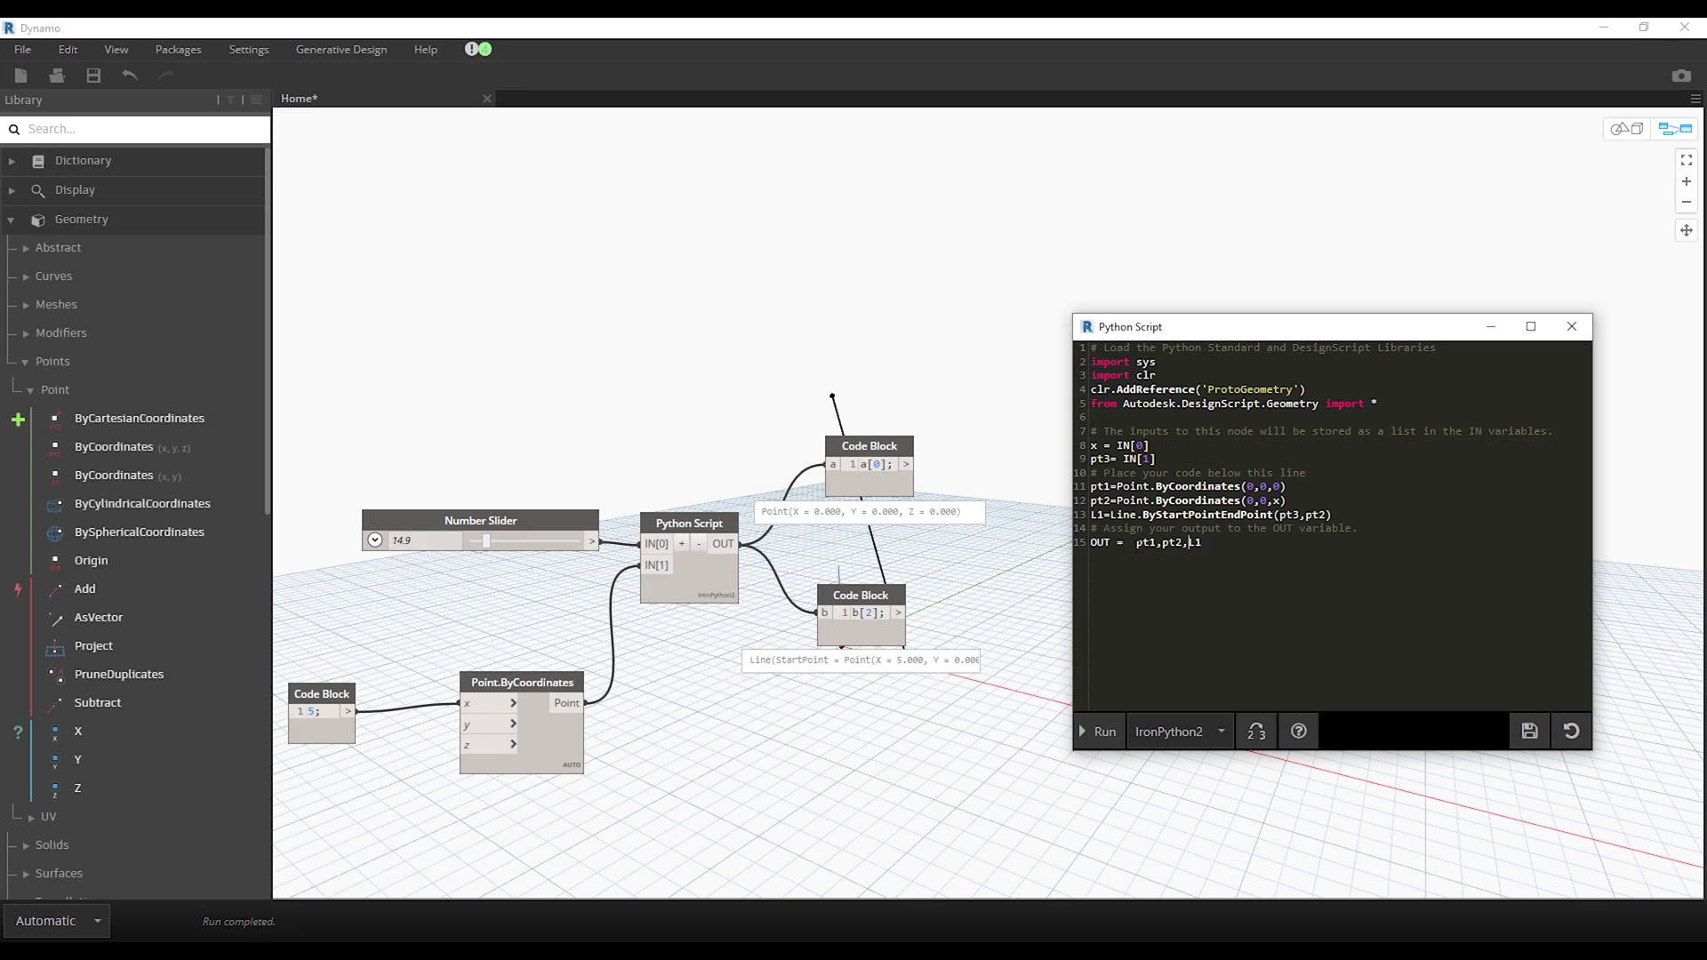
double_click(1145, 543)
double_click(1172, 542)
double_click(1195, 543)
click(1037, 584)
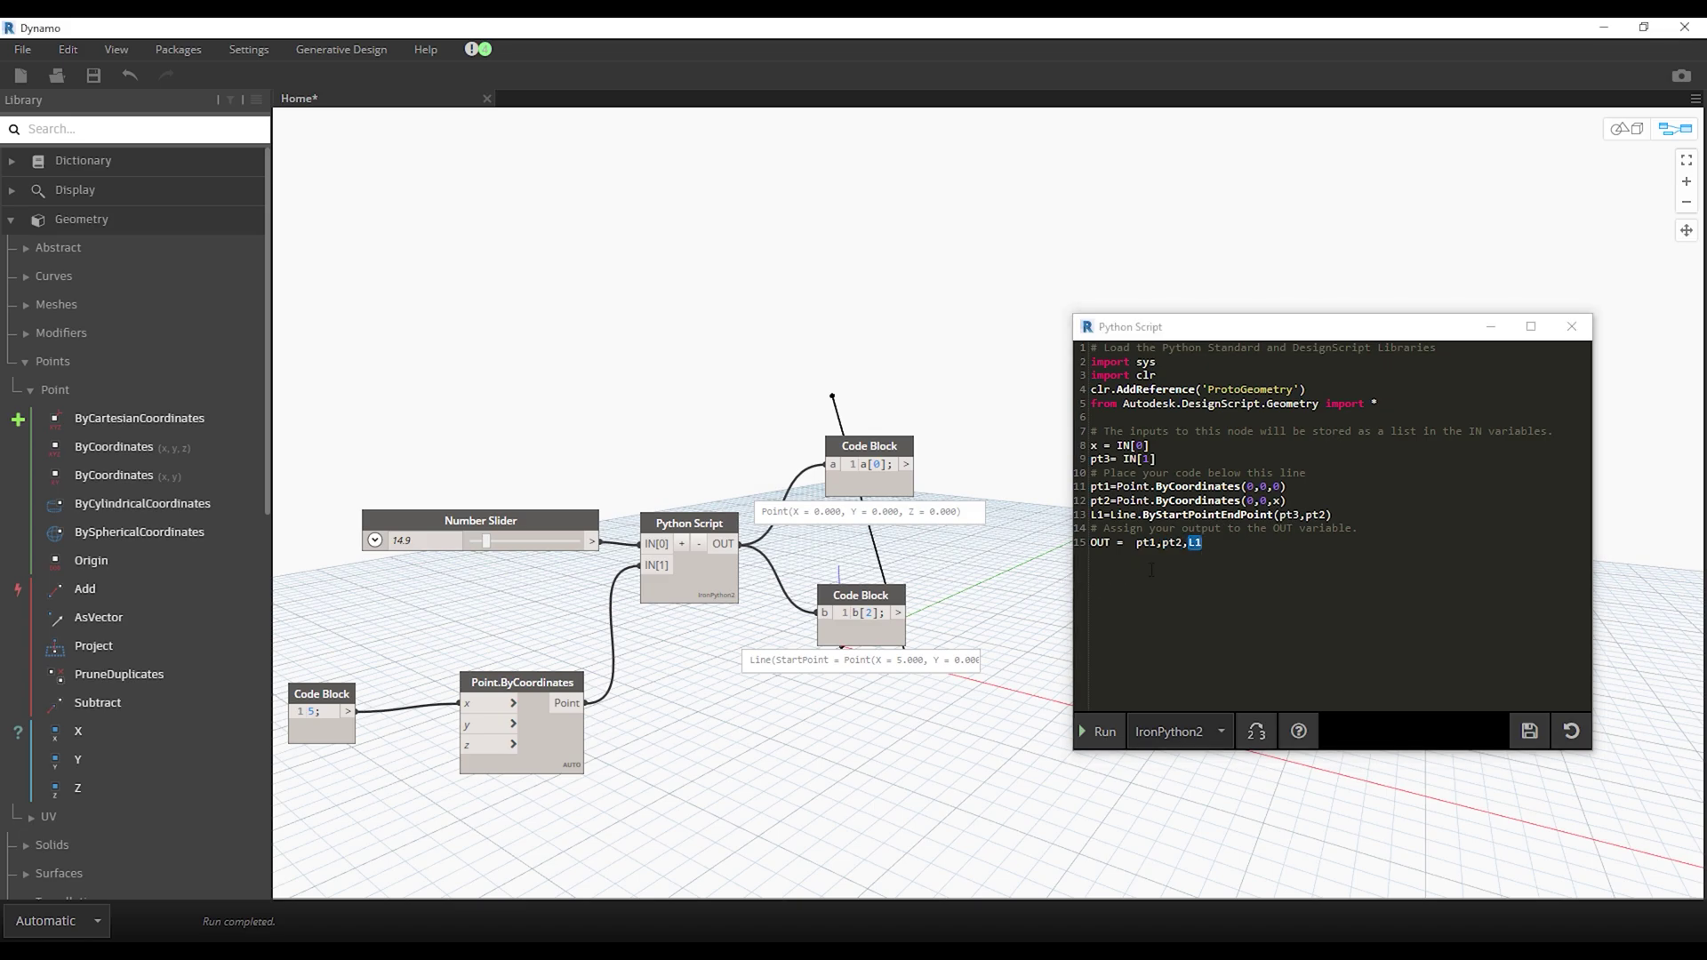
click(1020, 588)
scroll(1026, 699, down, 3)
middle_drag(1026, 698, 827, 460)
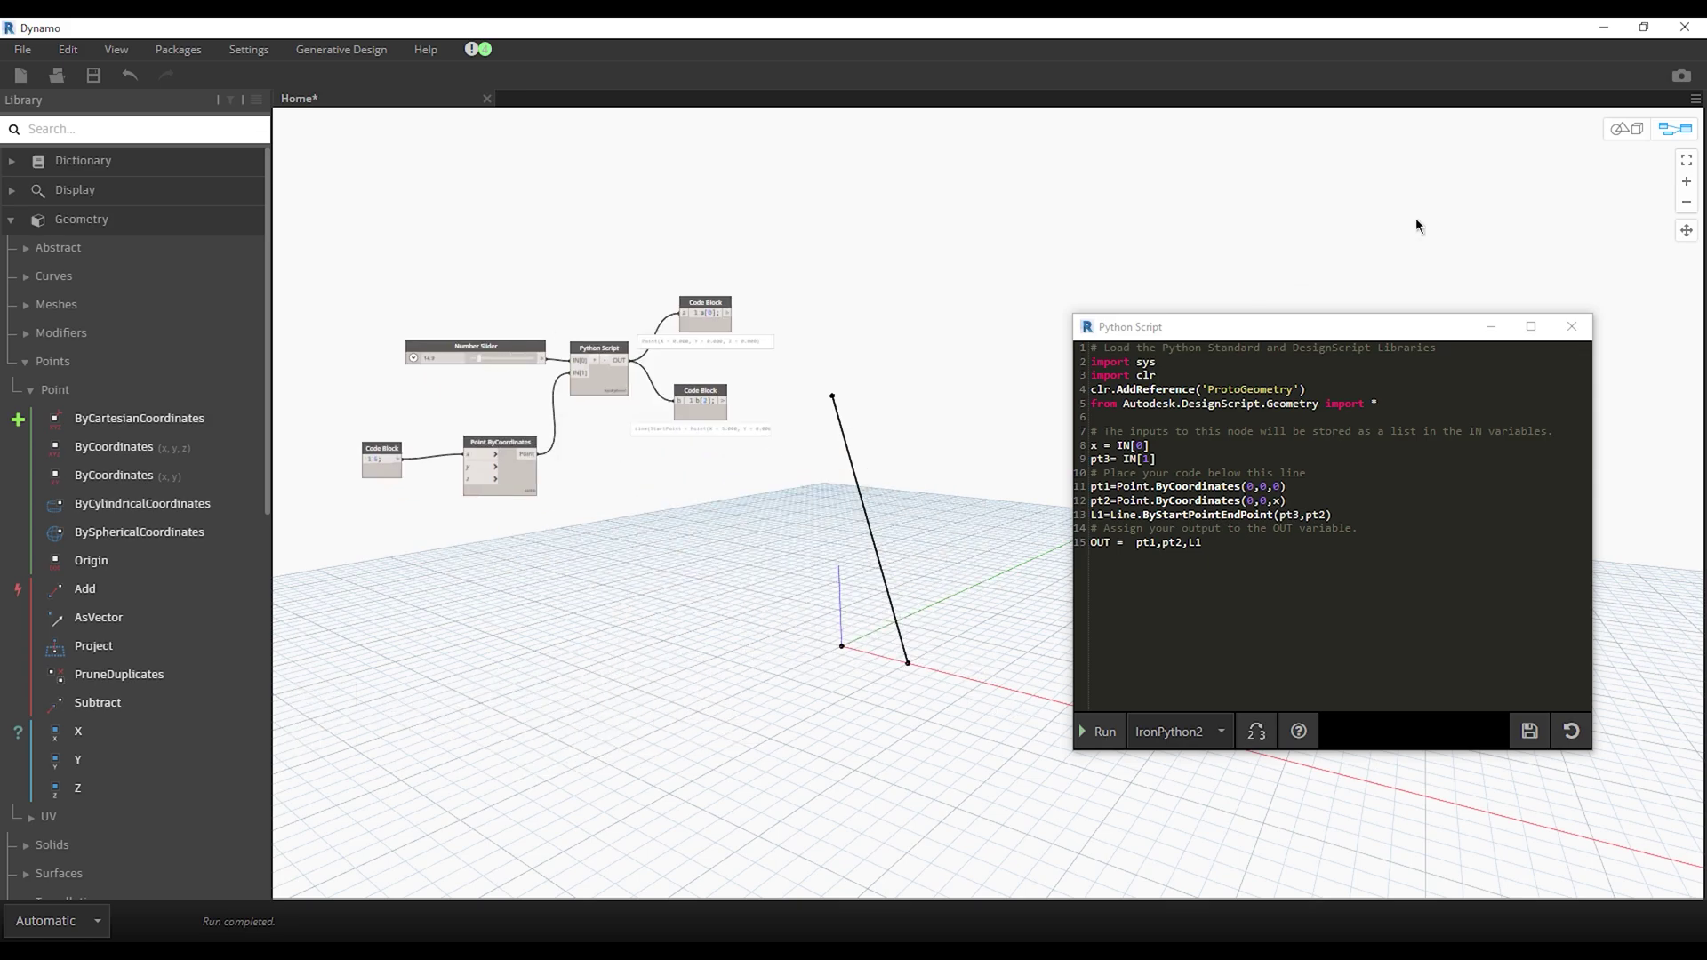